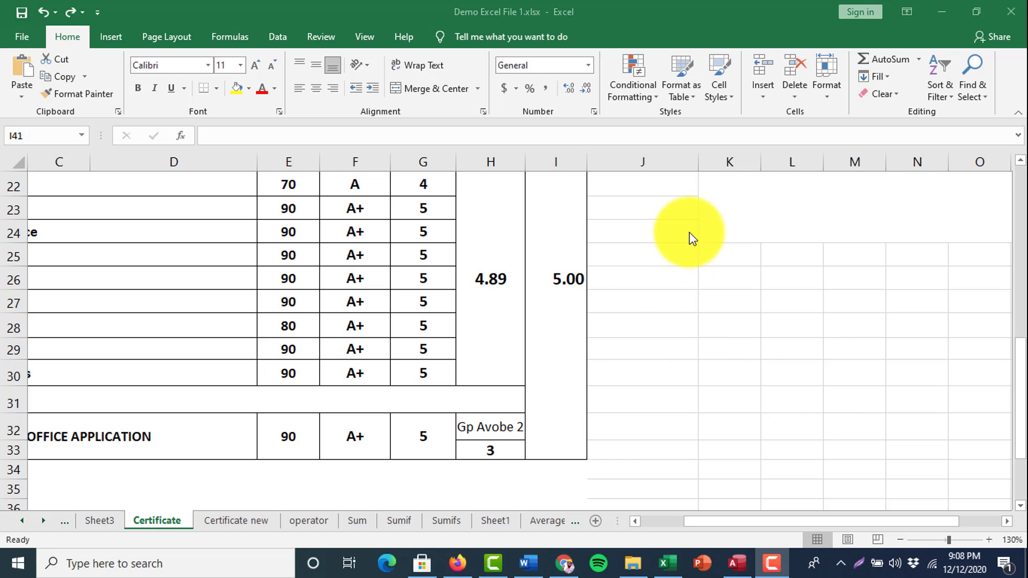
Step: Look over the academic transcript's grading scale, student details, subject marks and GPA cells on the Certificate sheet
scroll(646, 306, "up", 4)
scroll(646, 306, "up", 3)
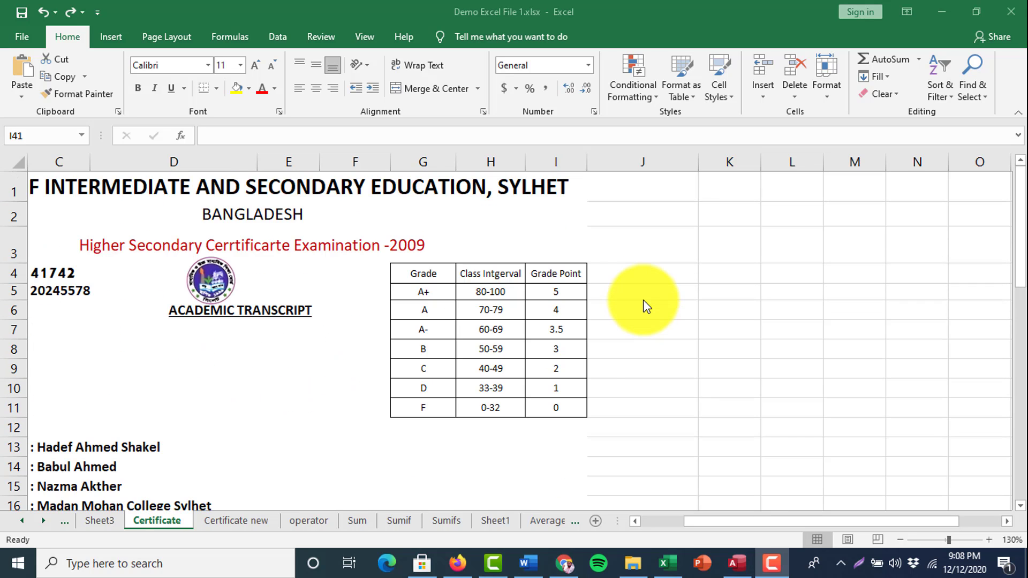
scroll(646, 307, "down", 1, "ctrl")
scroll(646, 306, "down", 4)
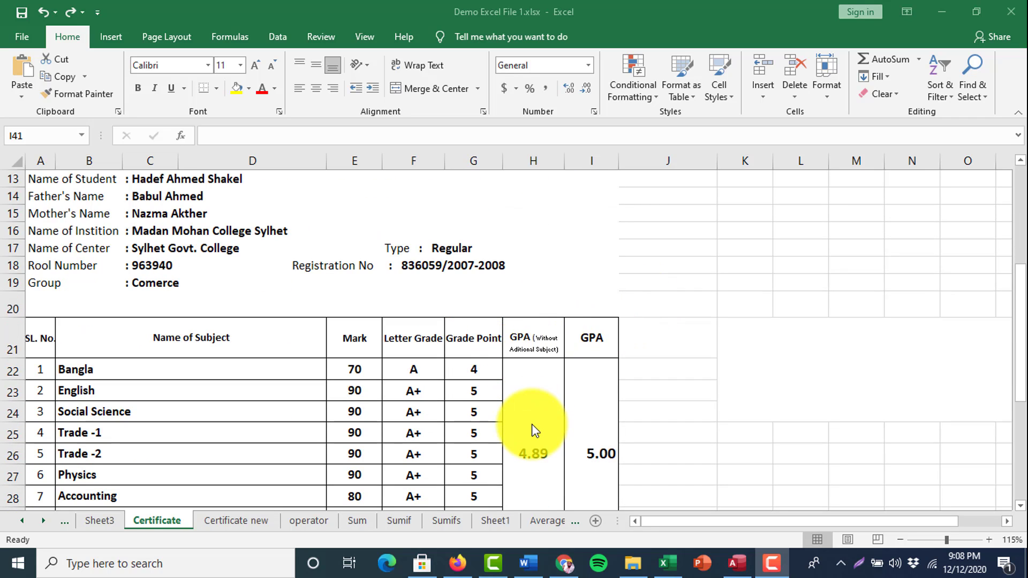
scroll(605, 445, "down", 3)
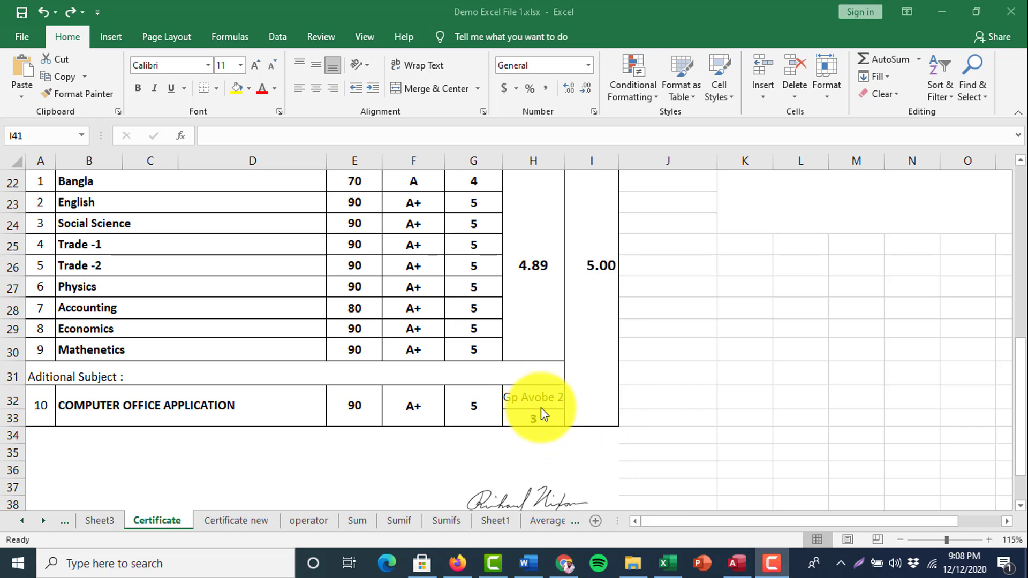
left_click(742, 409)
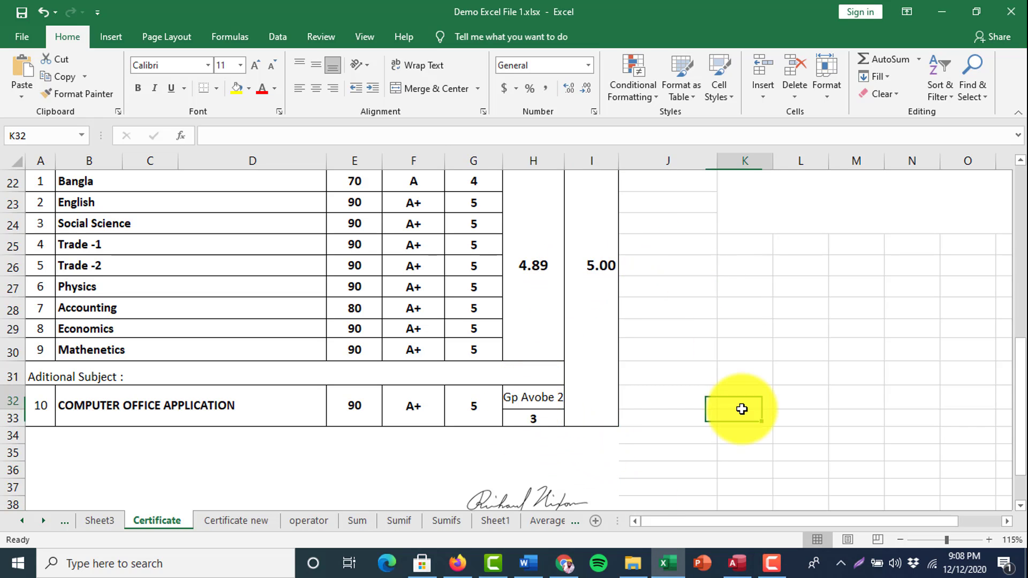
scroll(742, 409, "up", 2)
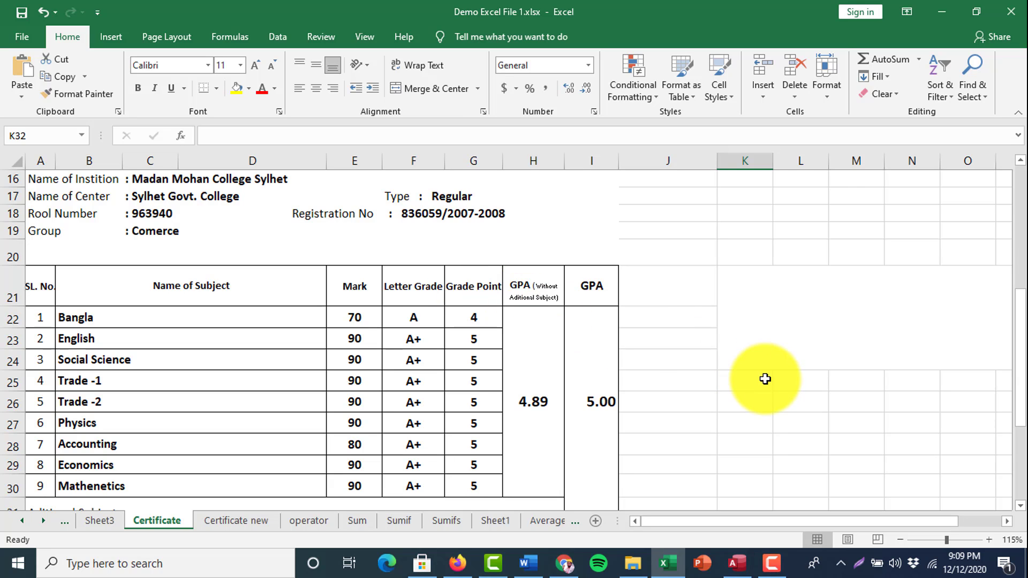
scroll(765, 379, "down", 2)
scroll(765, 379, "up", 2)
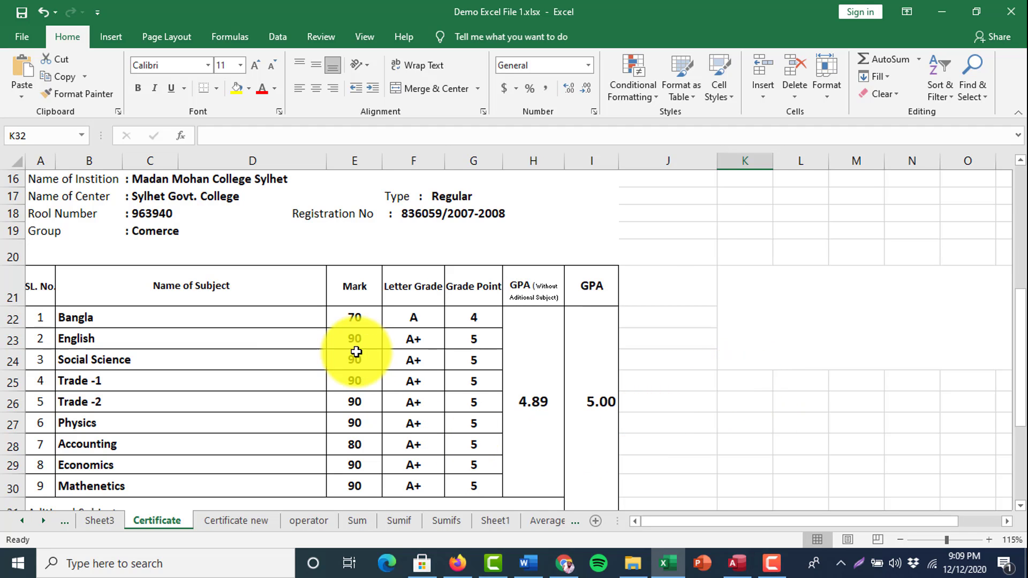
Step: Try a mark of 32 for Bangla to test the two GPA cells, and undo the change
left_click(355, 319)
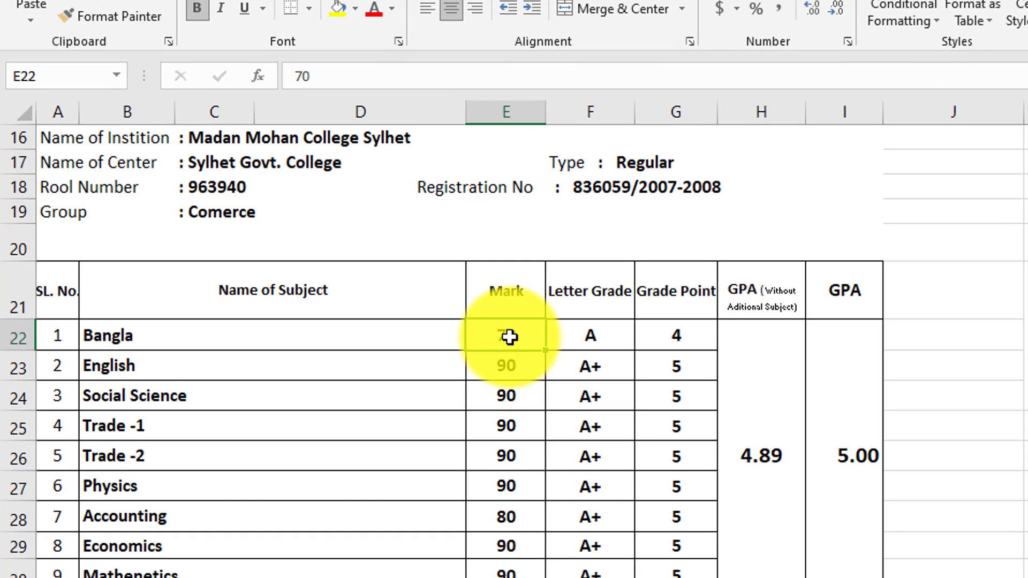
left_click(740, 468)
key("Delete")
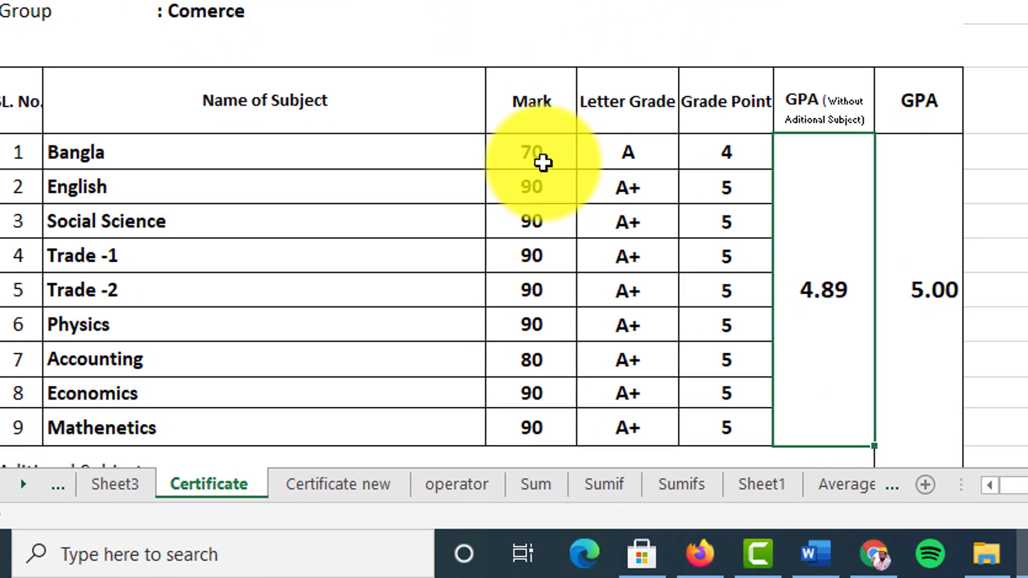
left_click(539, 215)
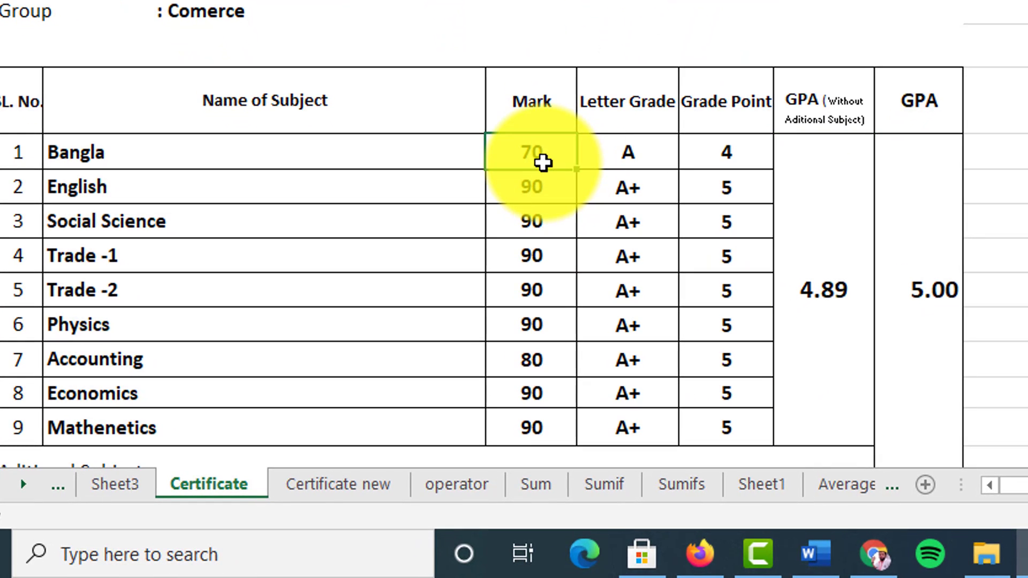
type("32")
key("Return")
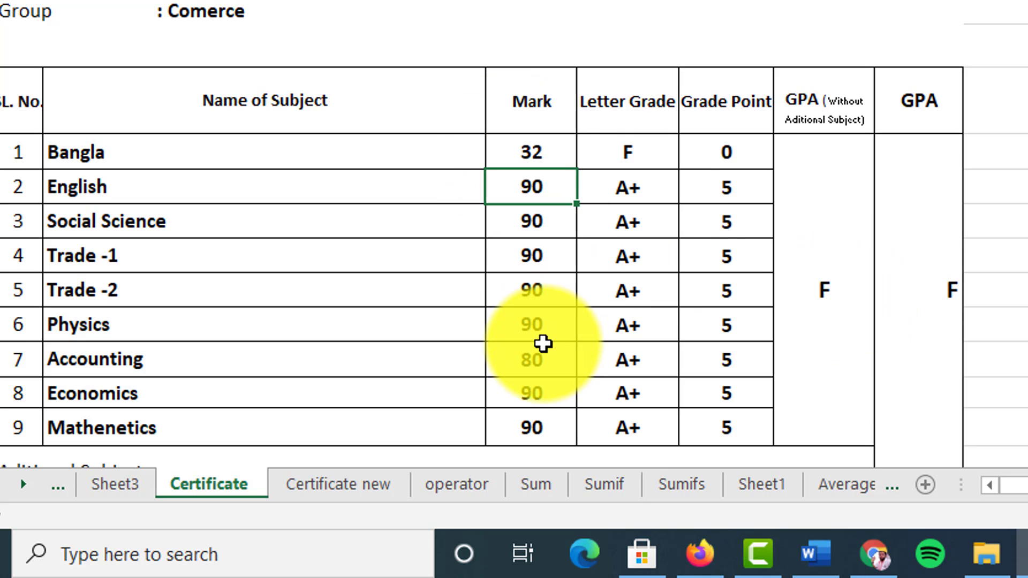
key("ctrl+z")
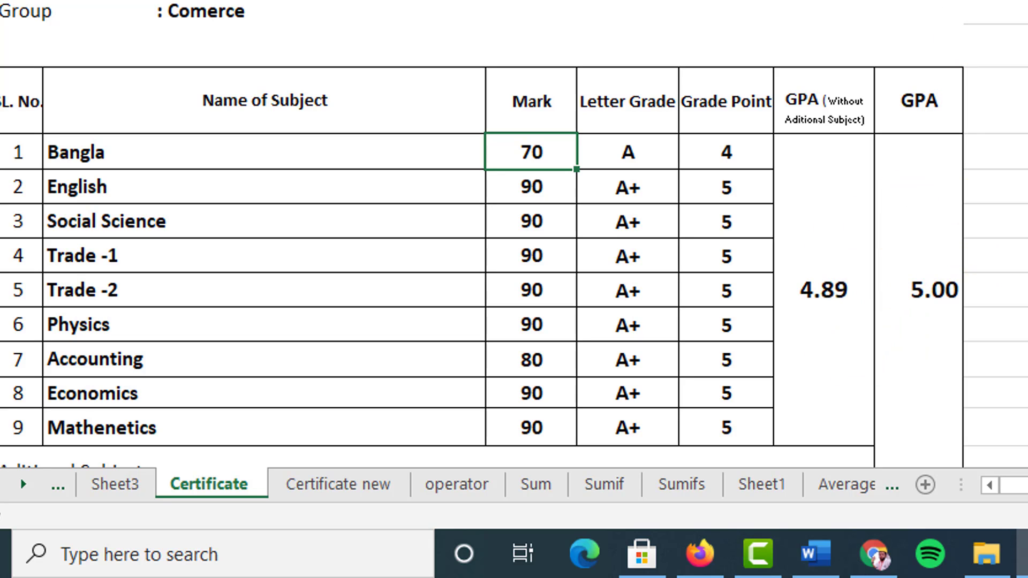
Step: Widen the GPA (Without Aditional Subject) column and clear the formula from its merged cell
left_click_drag(874, 0, 1027, 0)
left_click(934, 283)
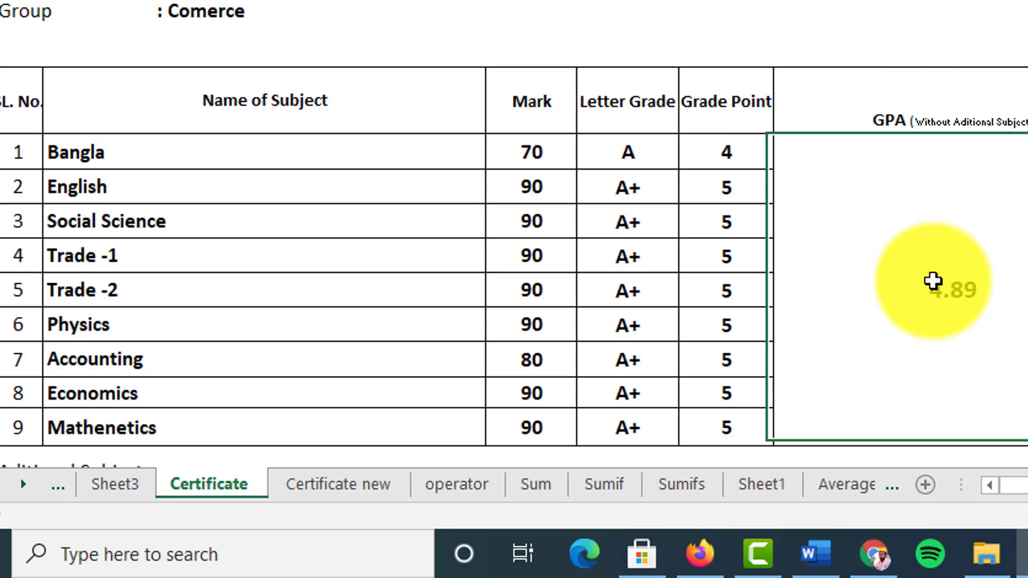
key("Delete")
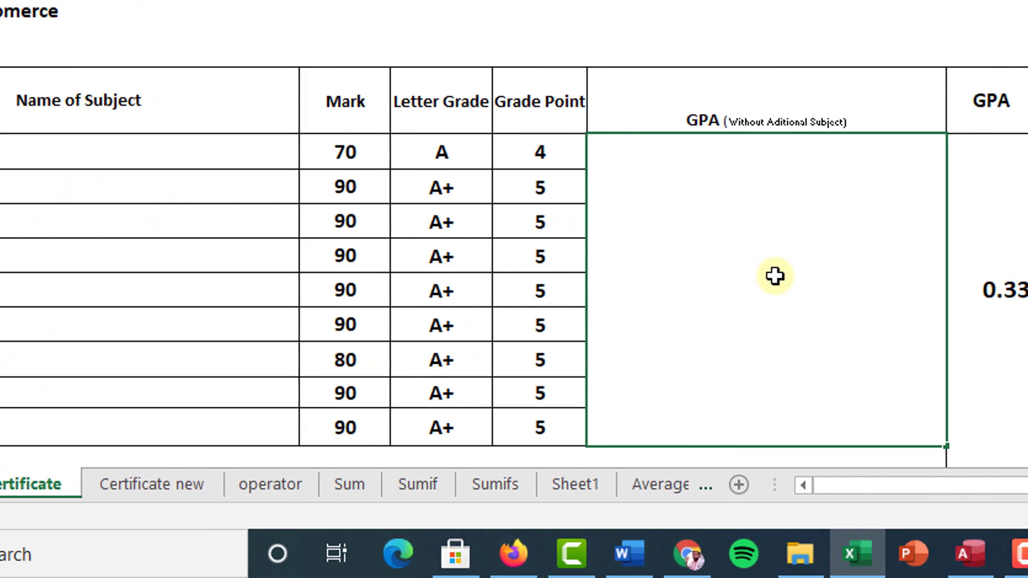
Step: Start an IF formula in the emptied GPA cell that tests whether the minimum of marks E22:E30 is below 32
type("=if")
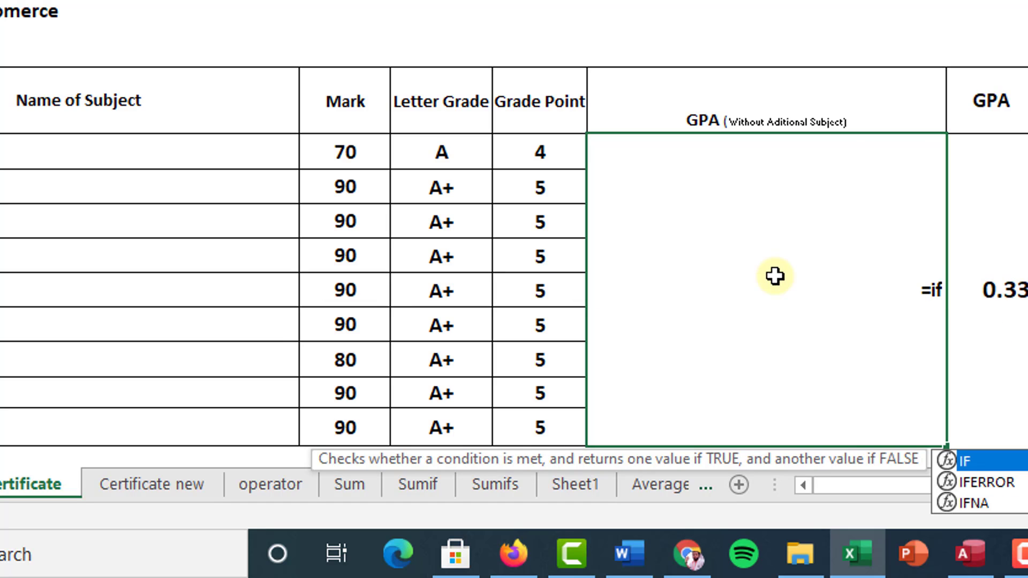
type("(")
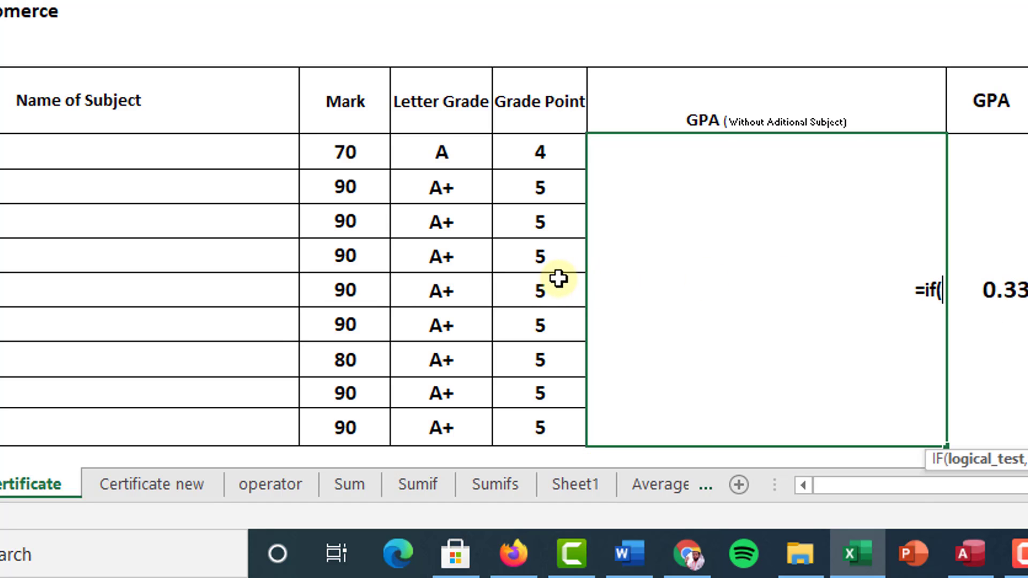
type("min")
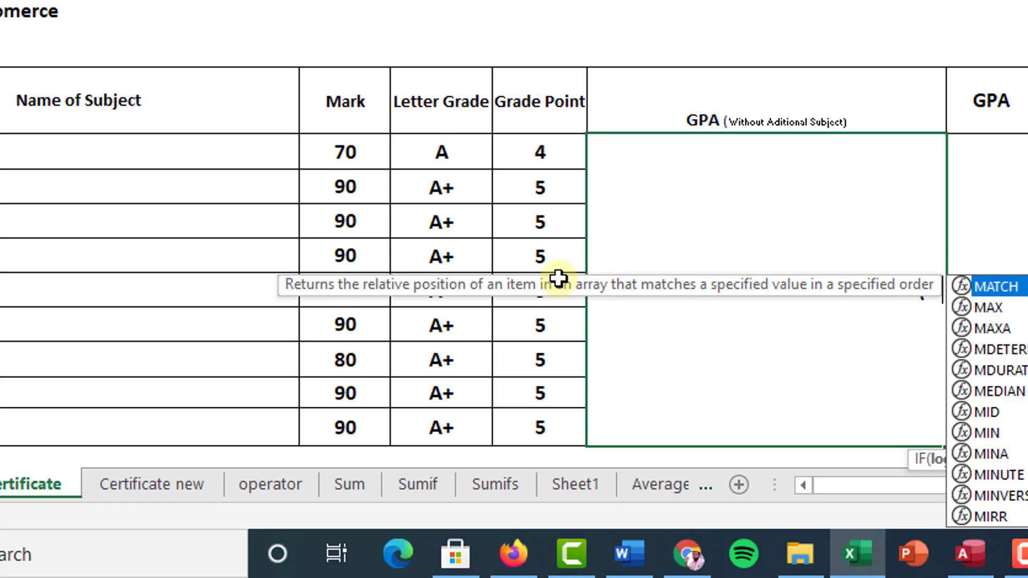
type("(")
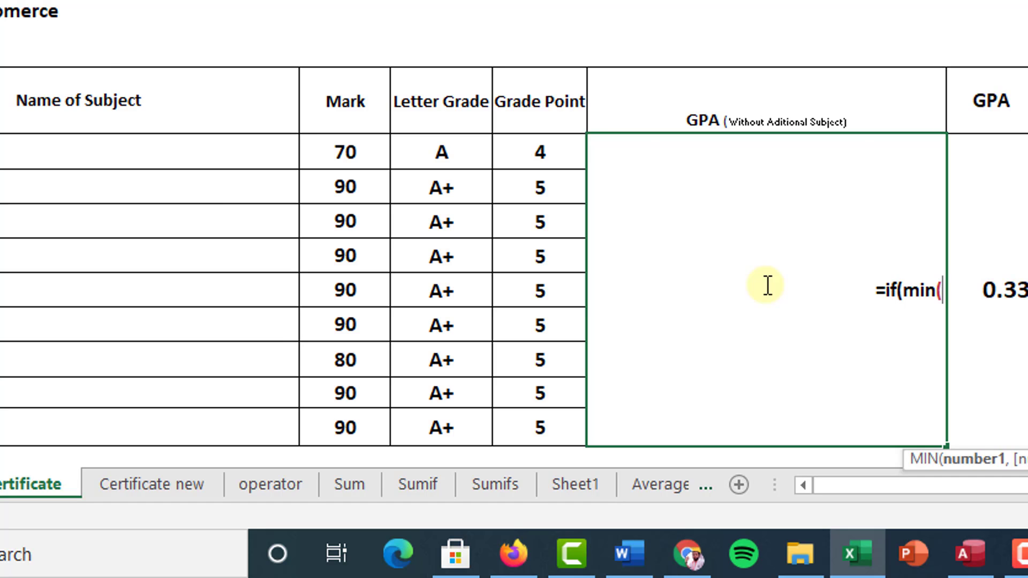
left_click_drag(335, 156, 348, 428)
type(")")
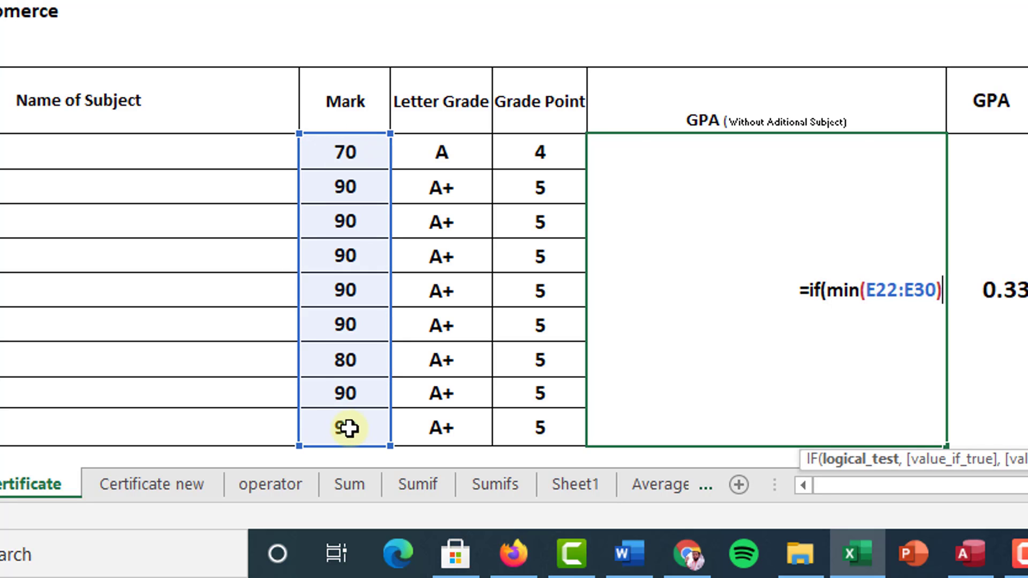
type("<32")
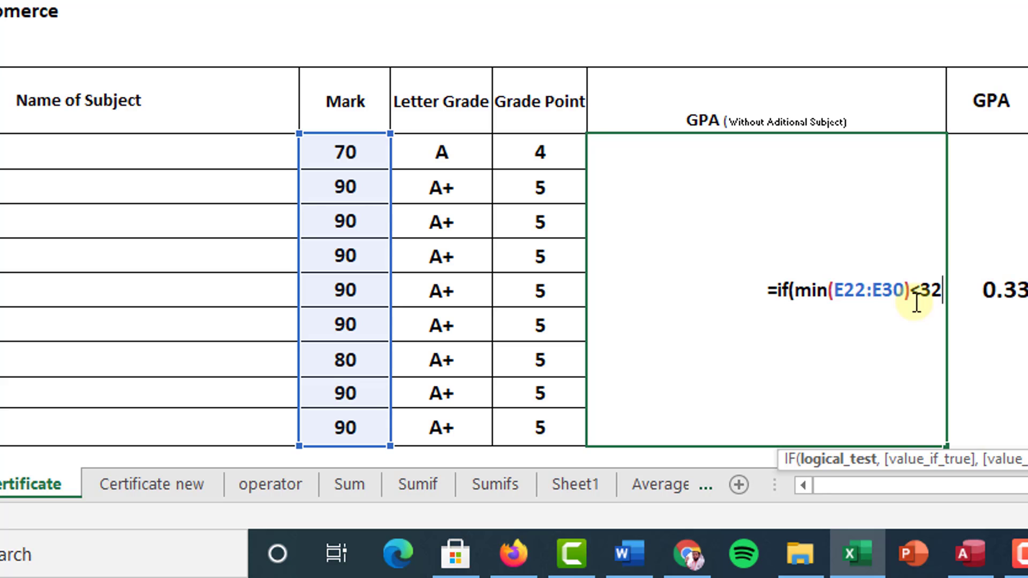
Step: Complete the IF formula with "F" when true and AVERAGE(G22:G30) when false, accepting the closing-bracket correction
type(",\"")
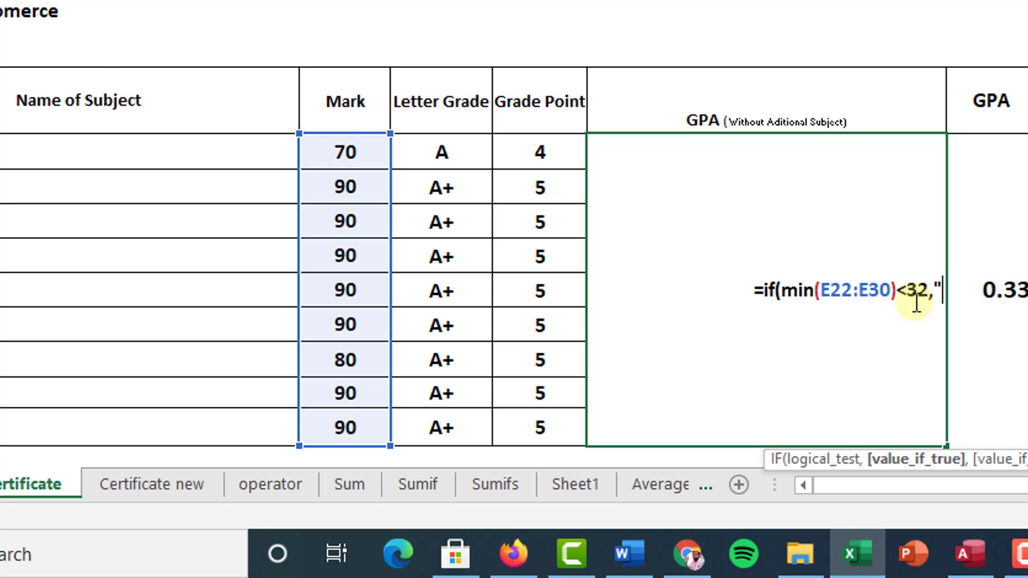
type("F")
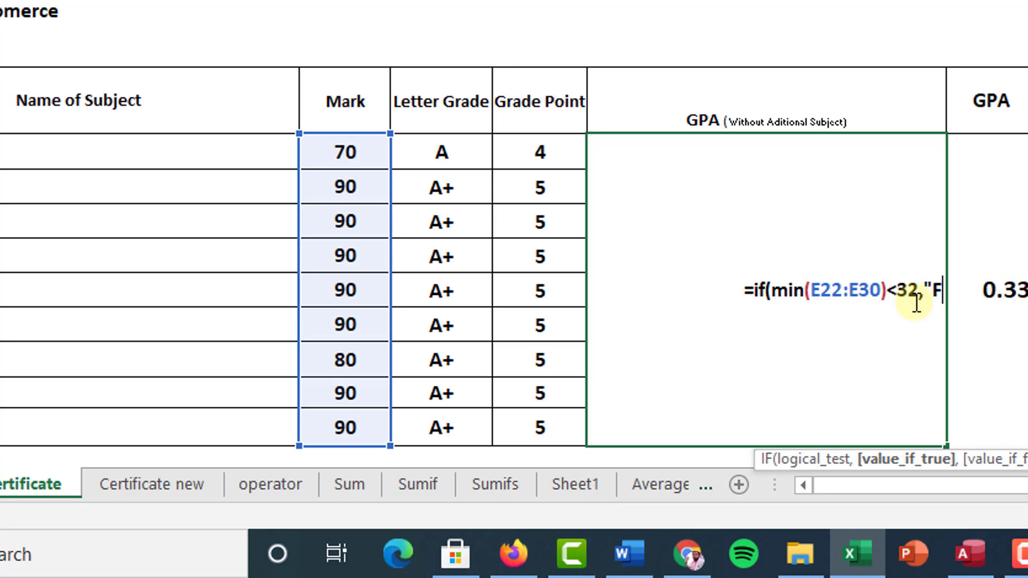
type("\"")
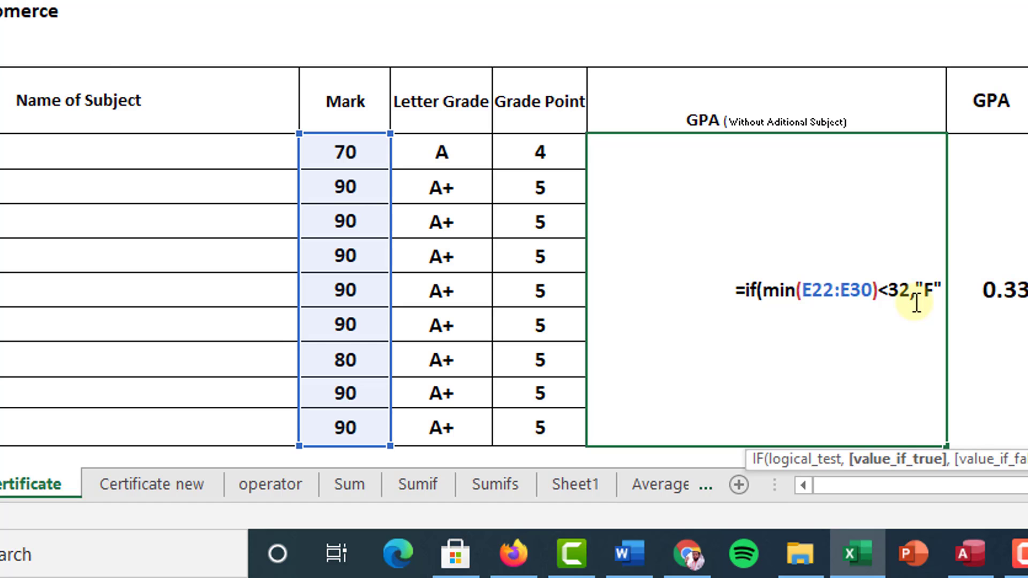
type(",")
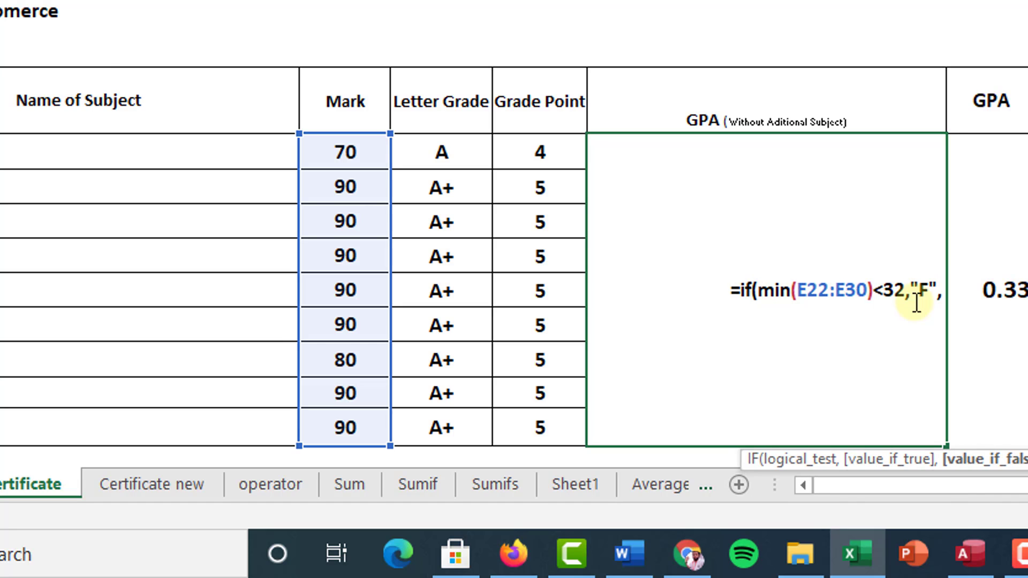
type("aver")
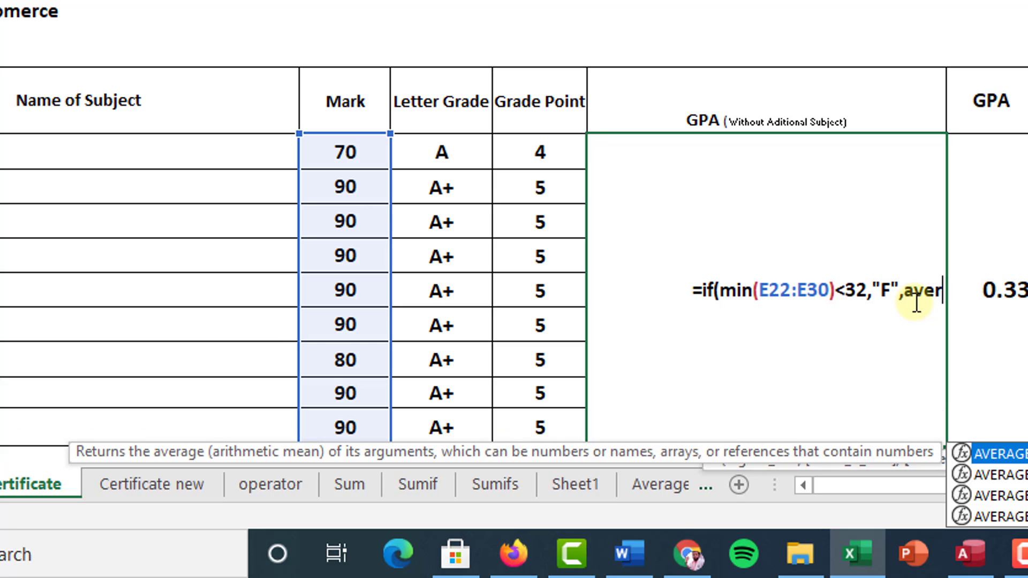
type("age")
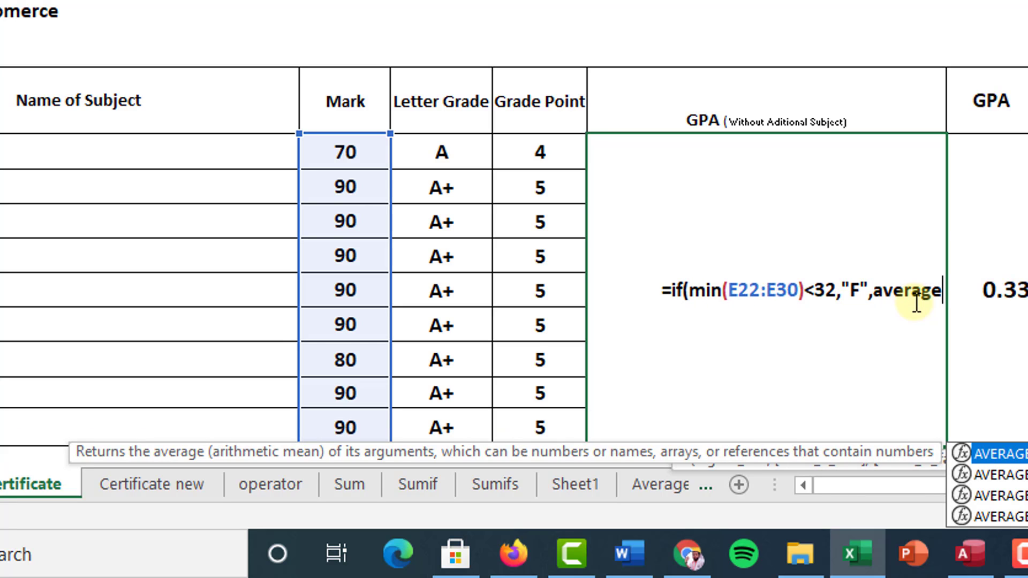
type("(")
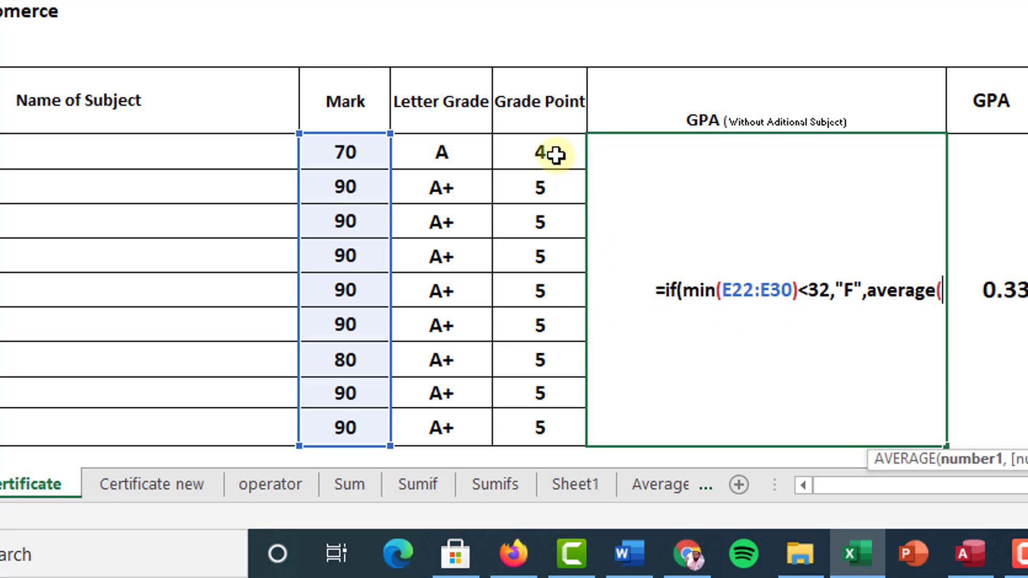
left_click_drag(553, 156, 564, 427)
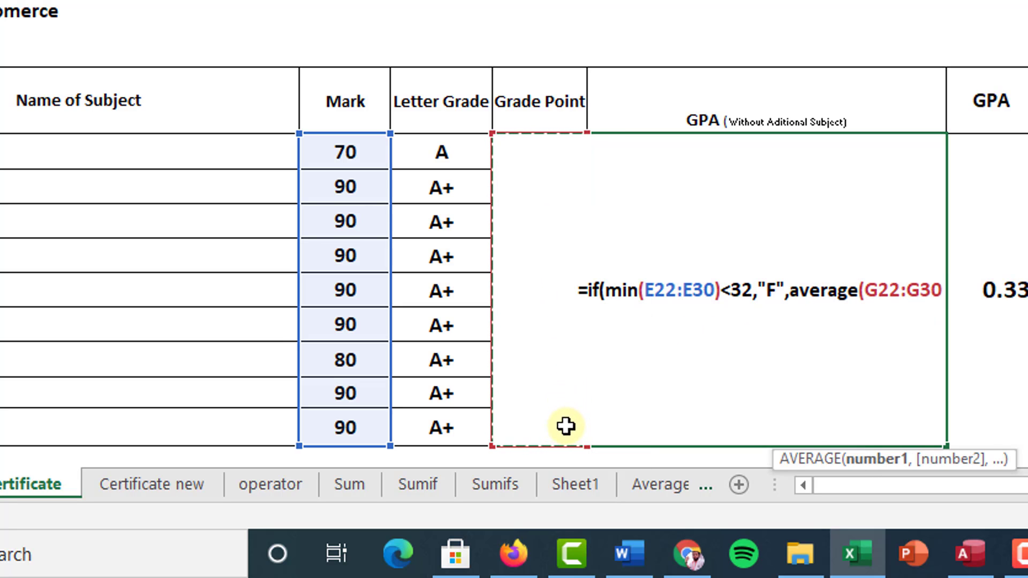
type(")")
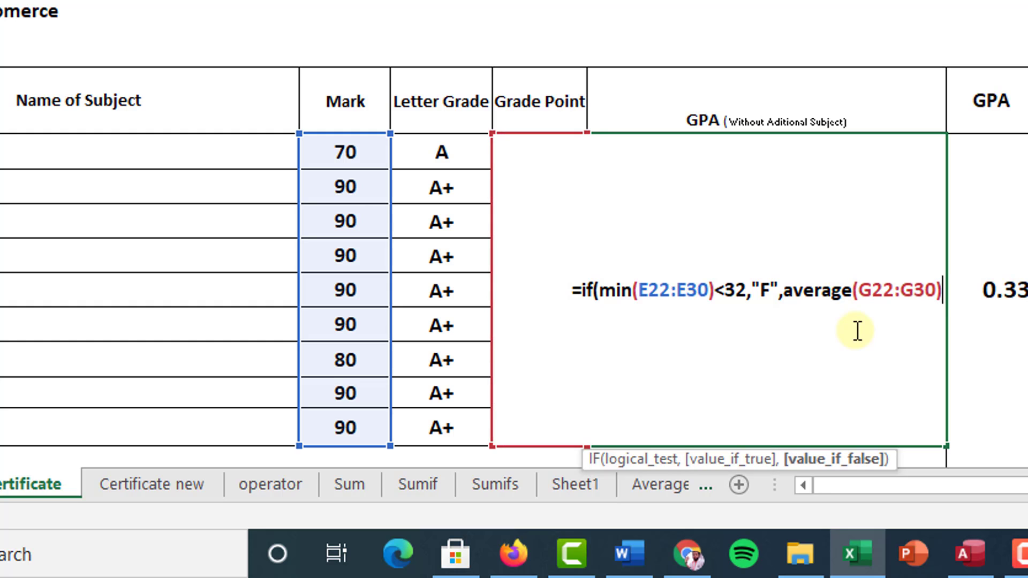
key("Return")
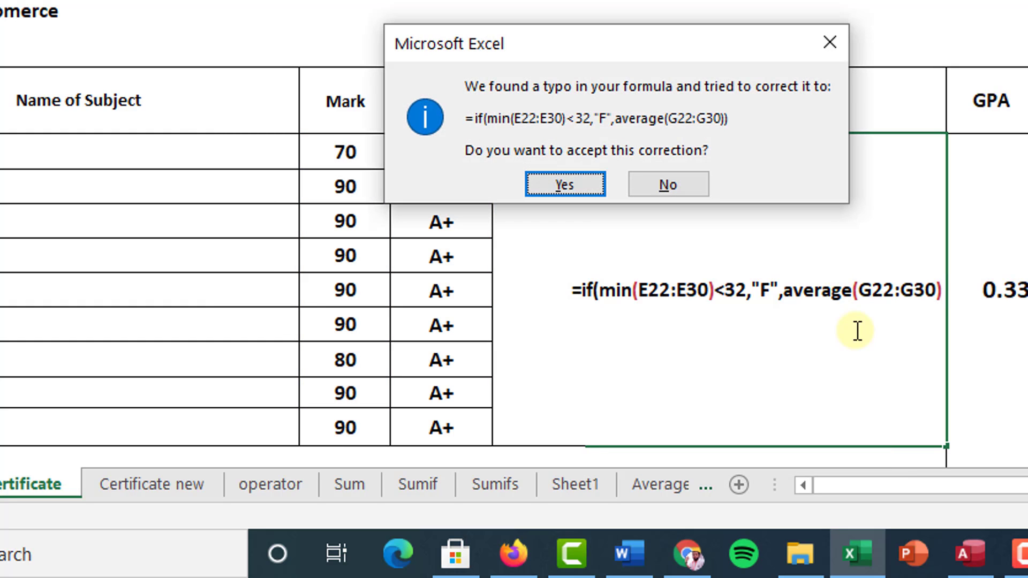
left_click(535, 186)
Step: Review the new formula in the GPA (Without Aditional Subject) cell and narrow its column to about the neighbouring columns' width
left_click(889, 239)
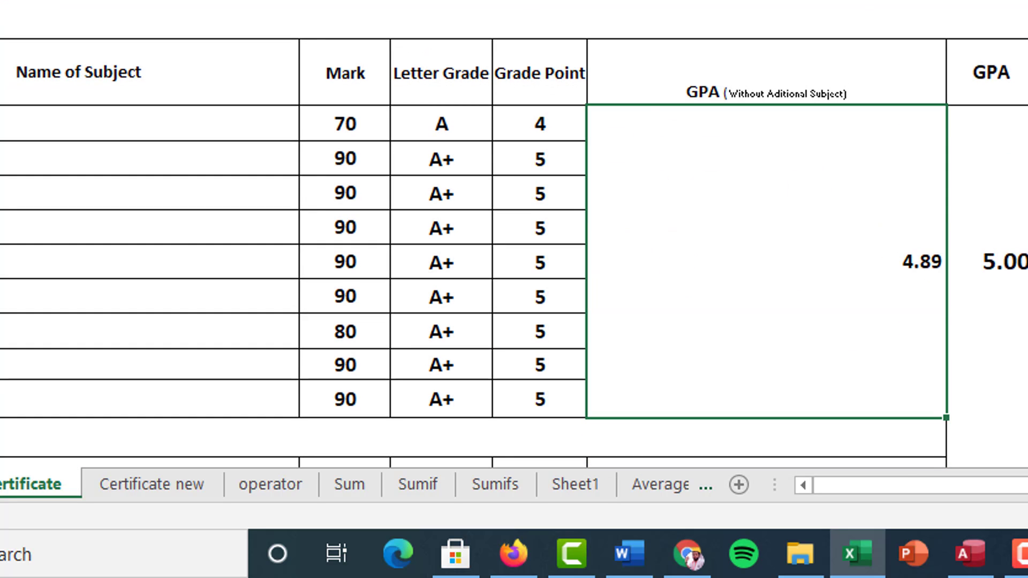
key("F2")
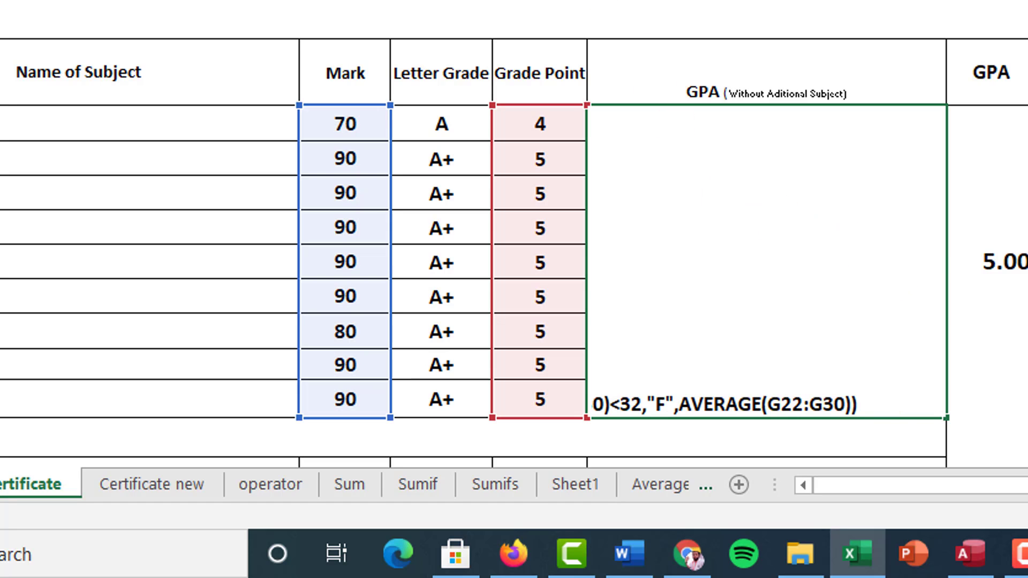
key("Return")
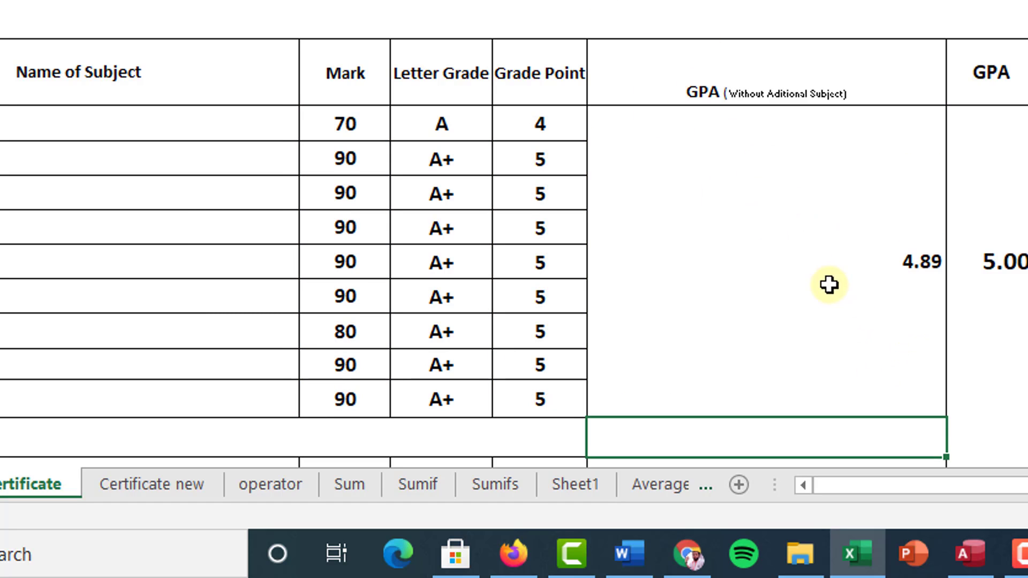
left_click_drag(946, 3, 672, 3)
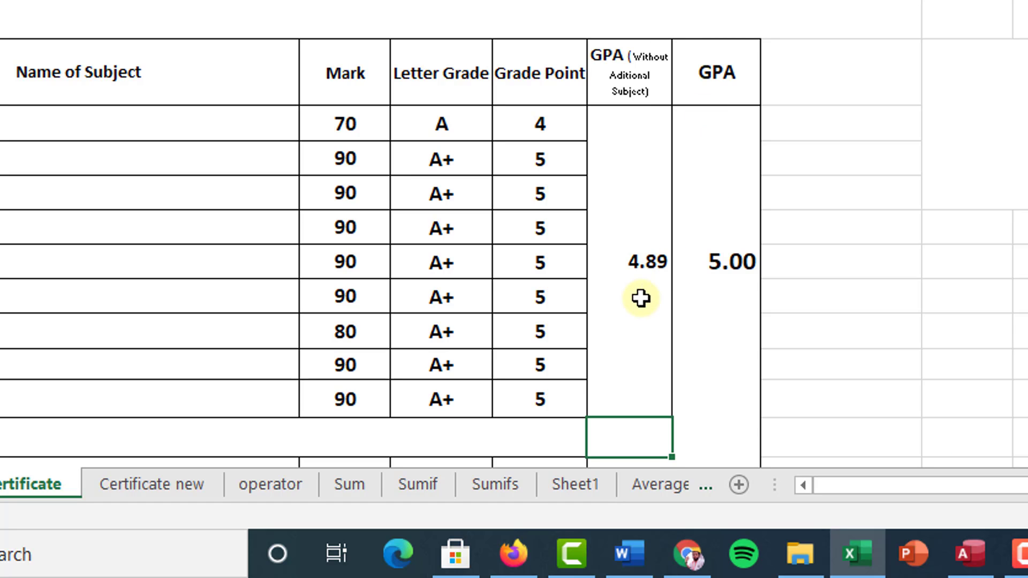
Step: Set the English mark to 32 to test the new GPA formula
left_click(640, 274)
left_click(342, 160)
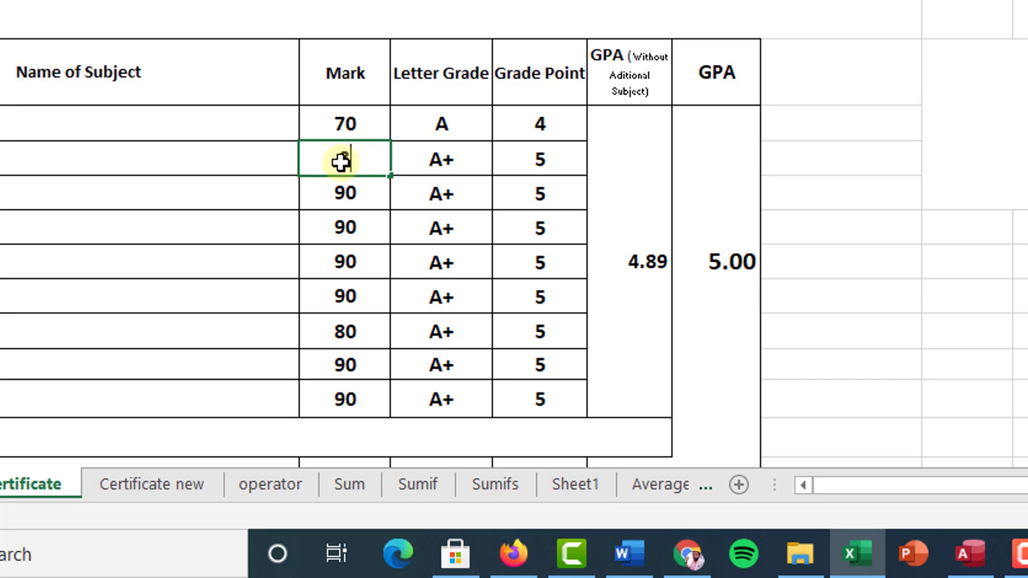
type("32")
key("Return")
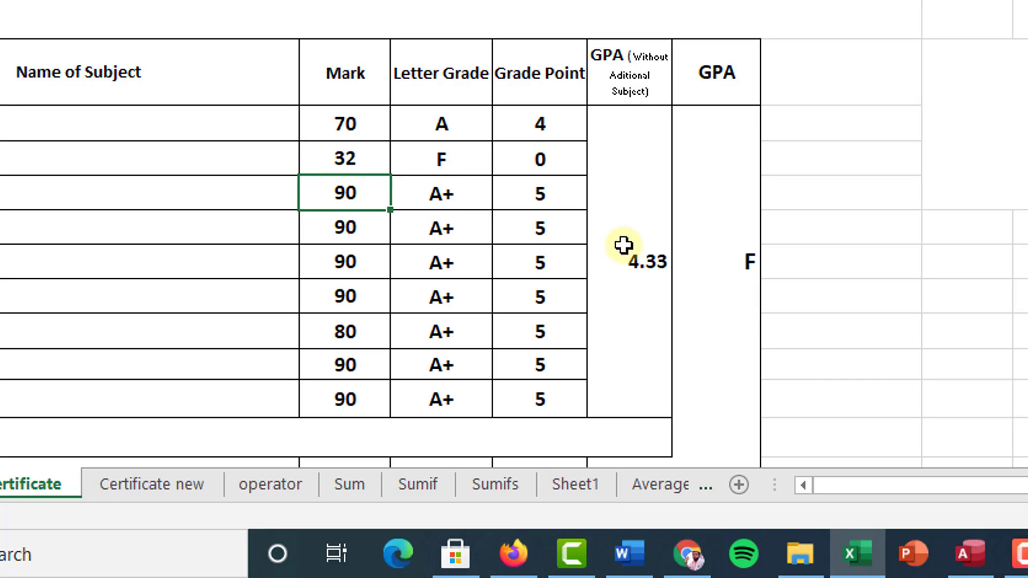
Step: Set the English mark to 33 and the first subject's mark to 32 to test the GPA formula at the pass boundary
left_click(339, 159)
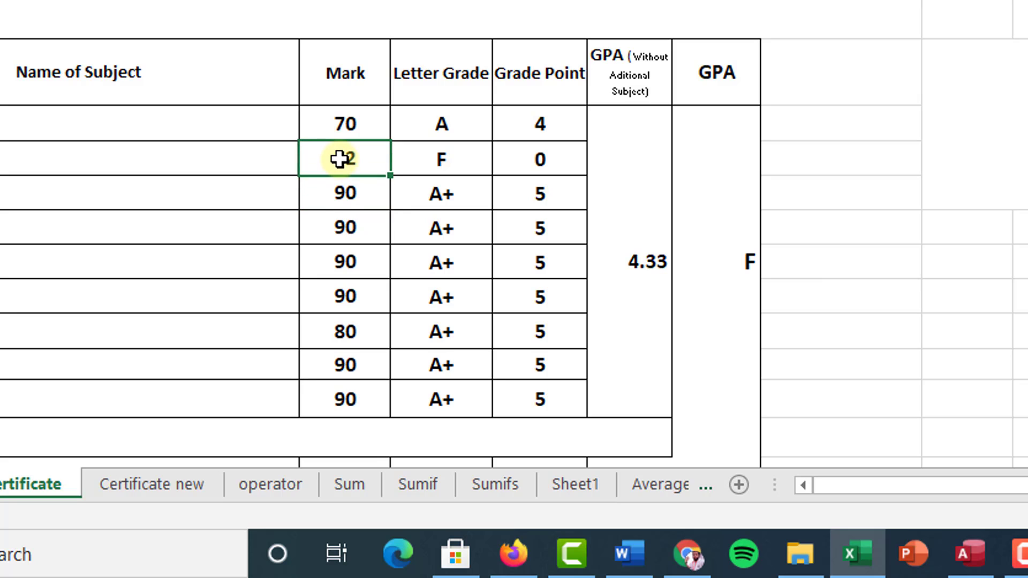
type("33")
key("Return")
key("Up")
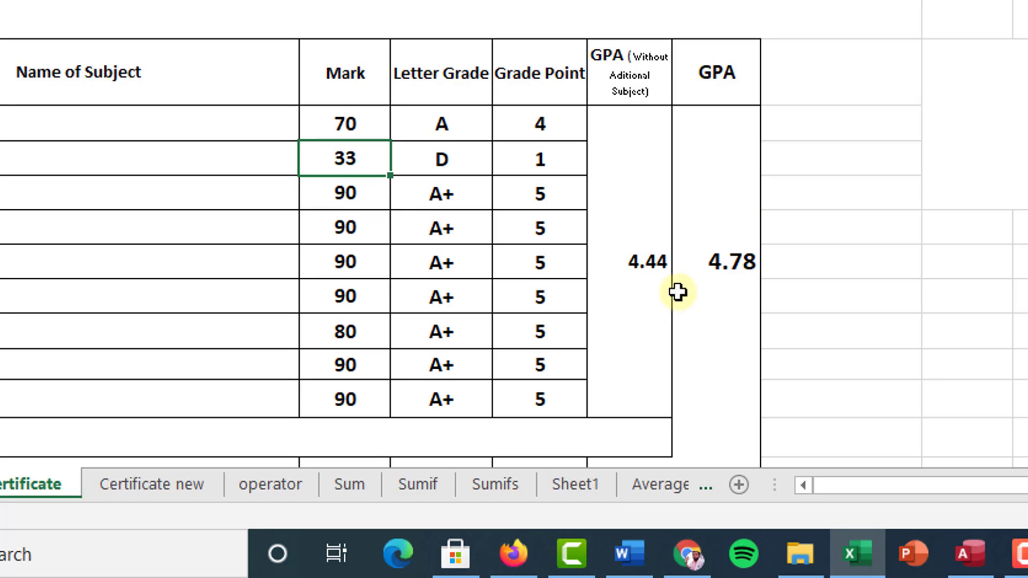
left_click(594, 227)
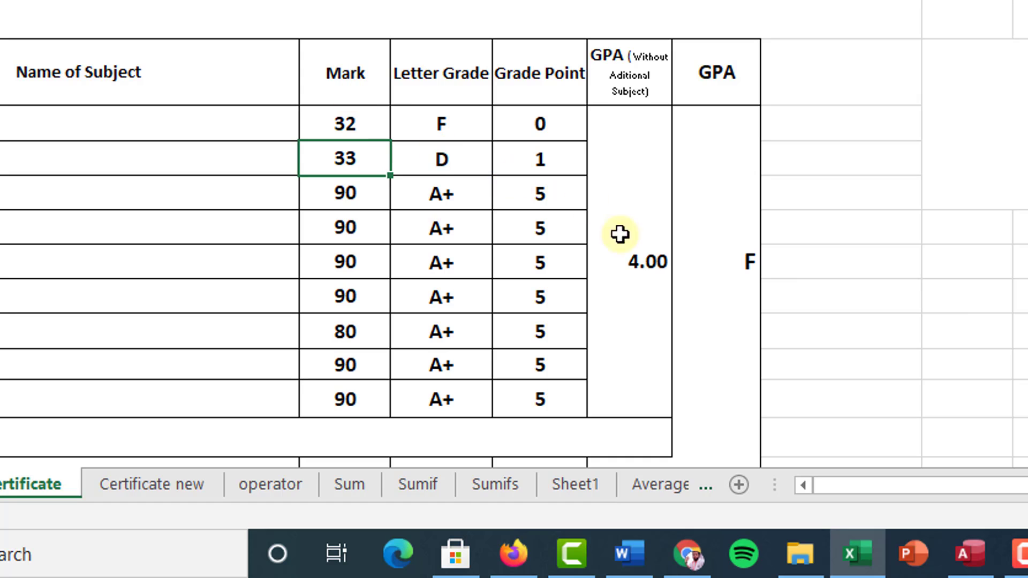
Step: Change the comparison in the GPA (Without Aditional Subject) formula to <=32
left_click(643, 250)
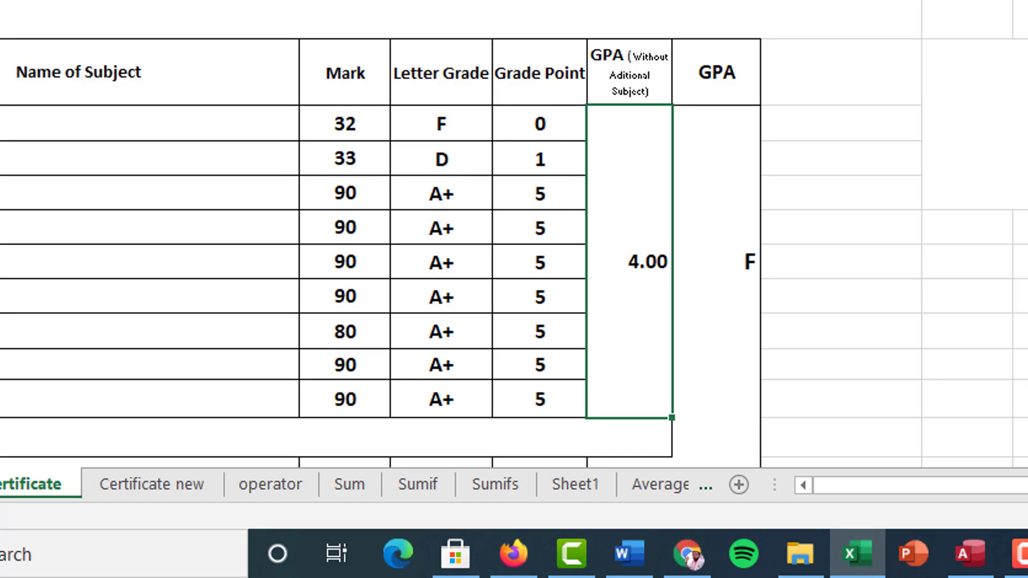
key("F2")
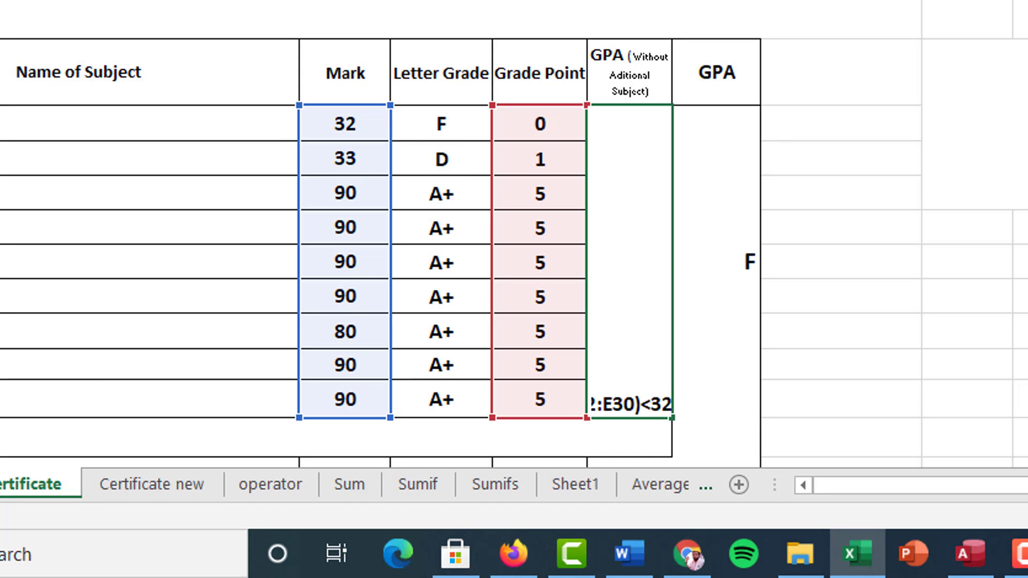
key("Left")
key("Left")
type("=")
key("Return")
Step: Set the first subject's mark to 80
left_click(336, 126)
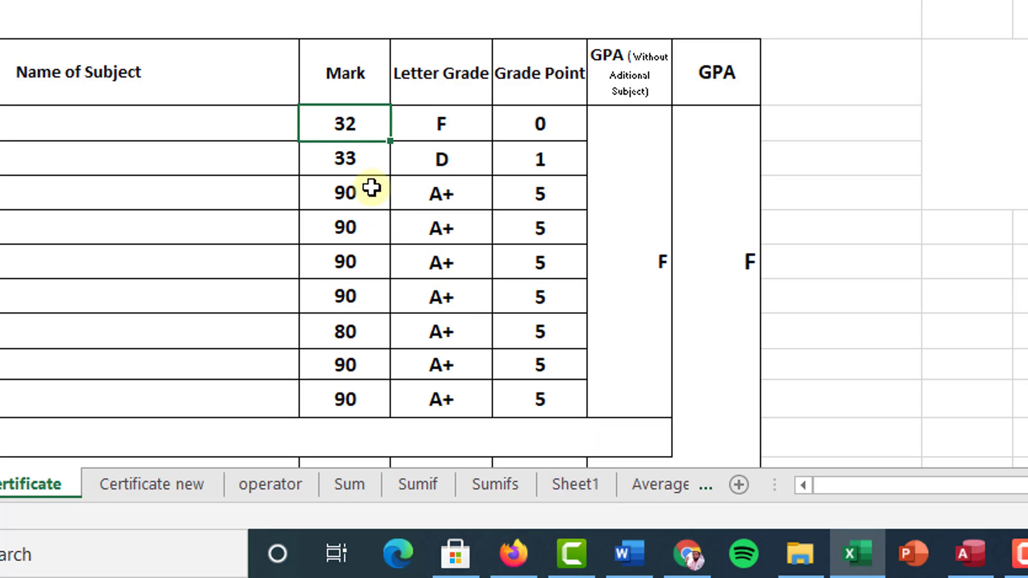
left_click(355, 165)
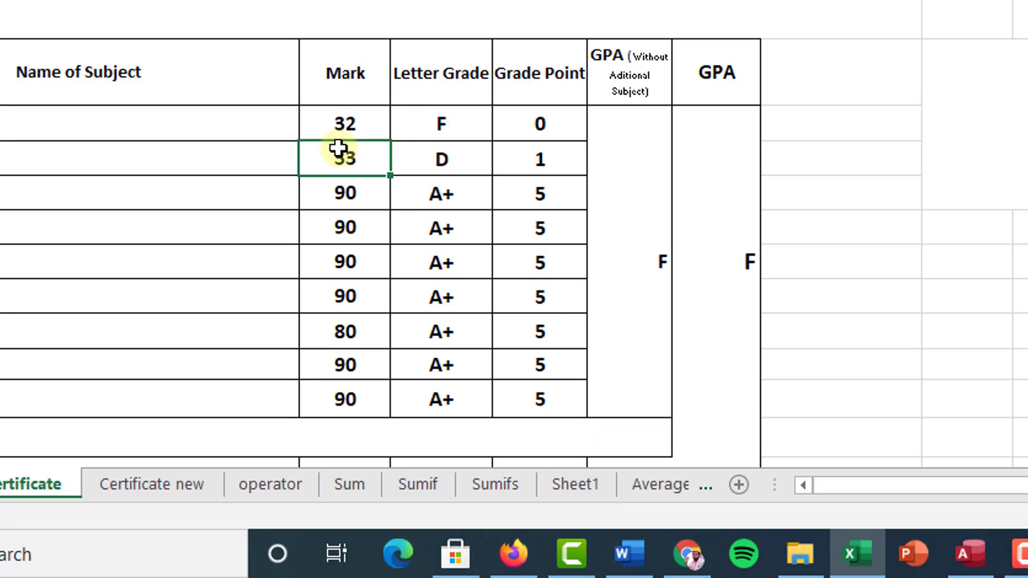
left_click(349, 127)
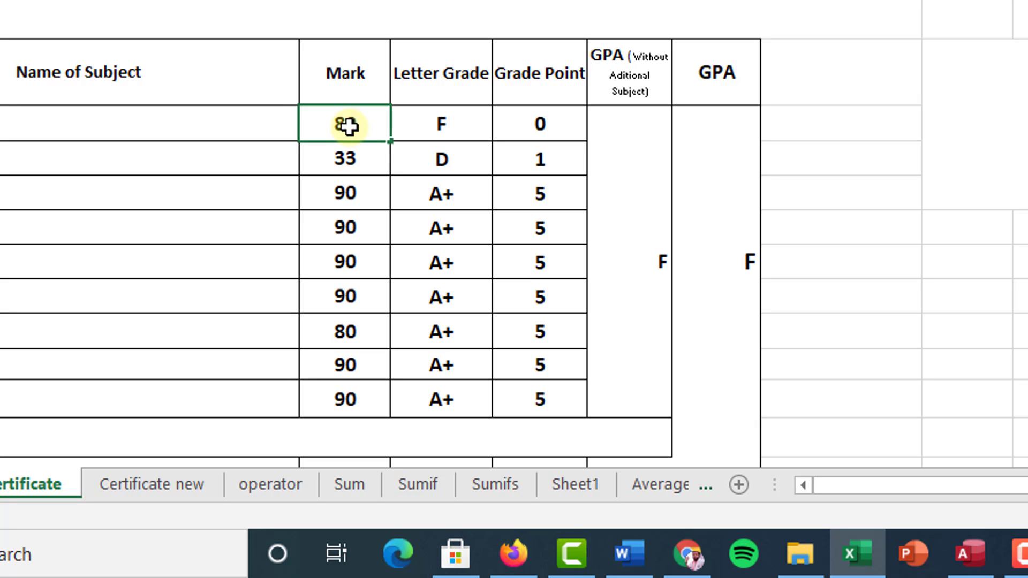
key("Return")
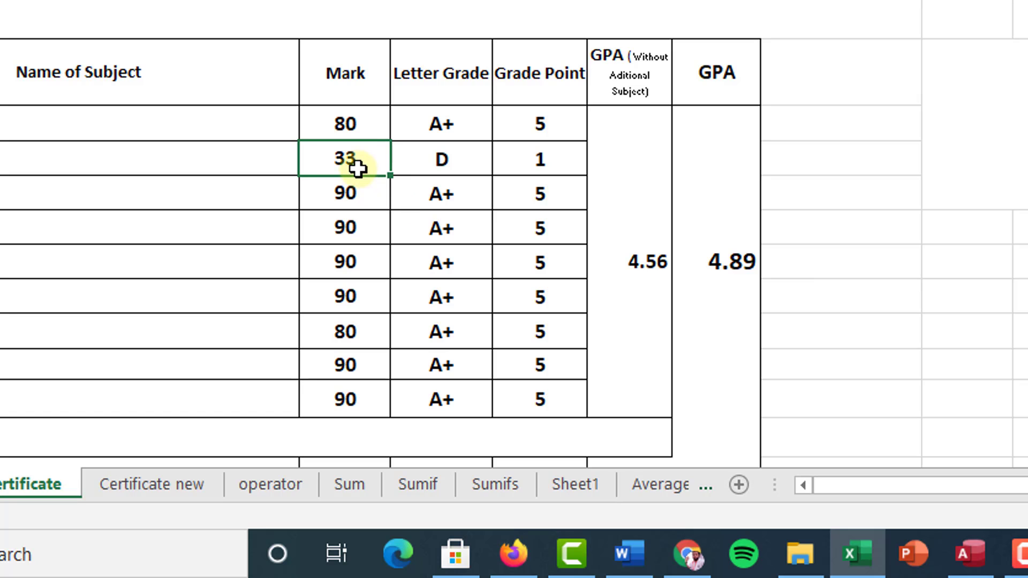
Step: Test the corrected GPA formula with failing English marks of 32 and 1
type("32")
key("Return")
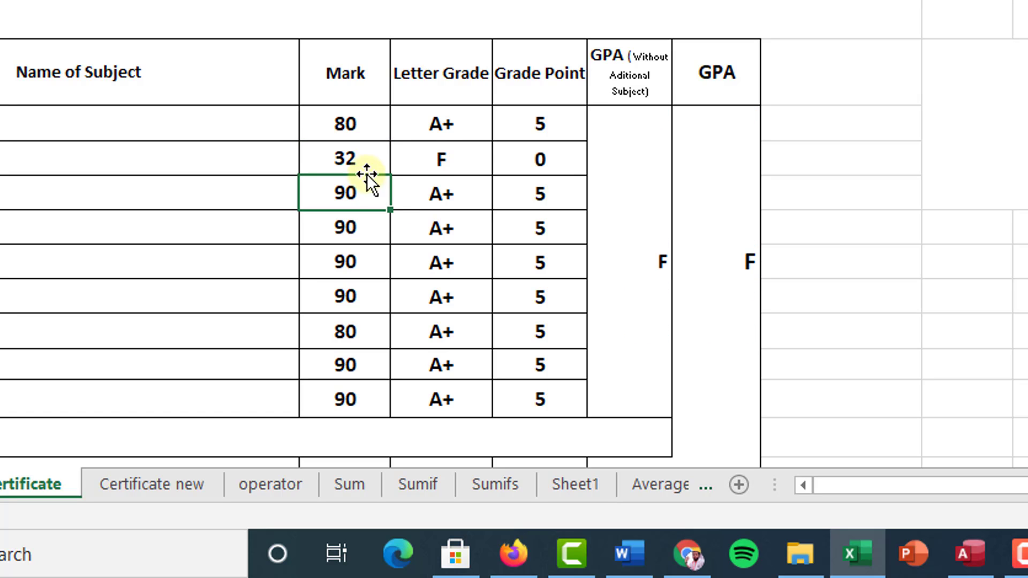
left_click(655, 269)
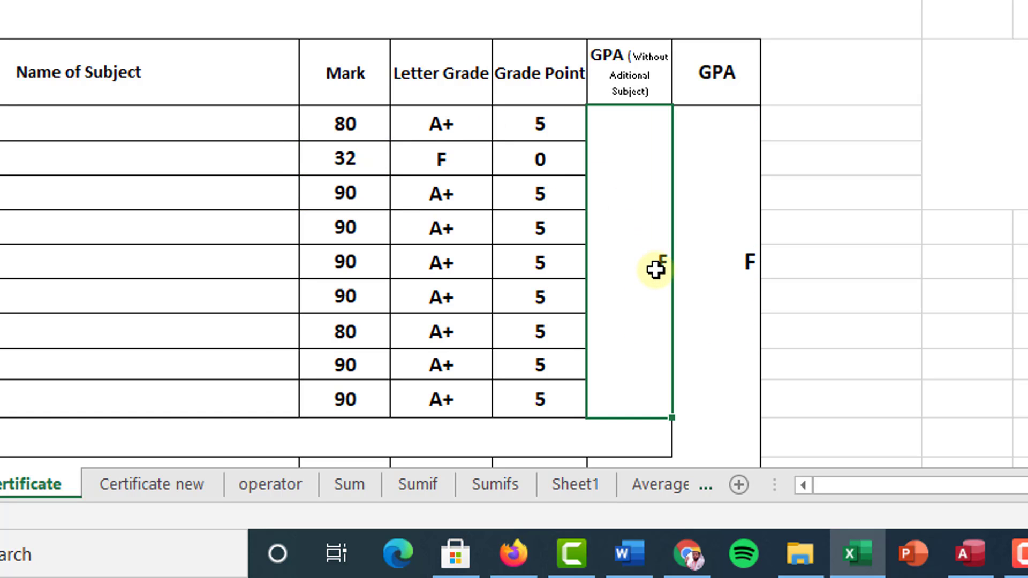
left_click(352, 162)
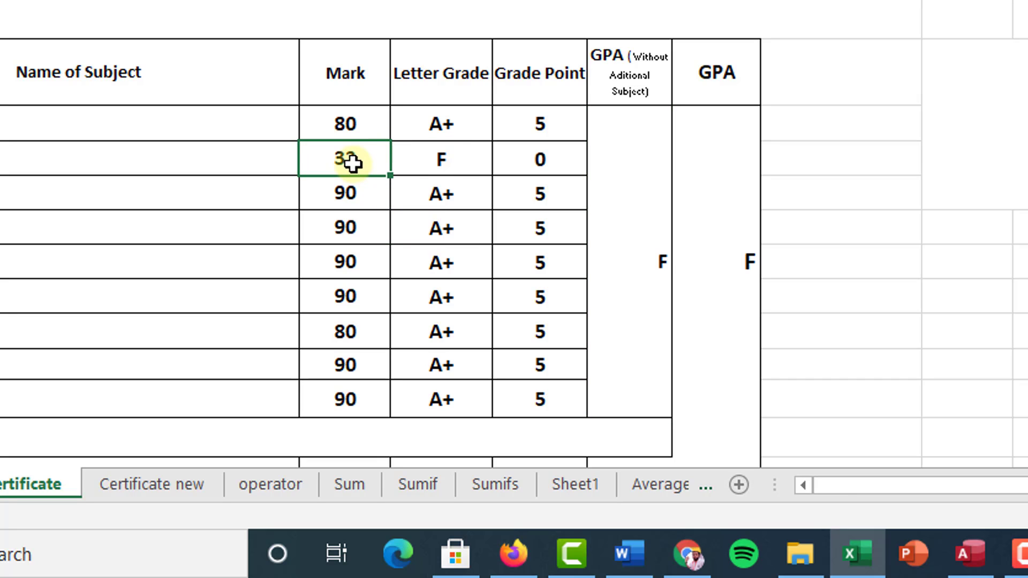
type("1")
key("Return")
left_click(409, 240)
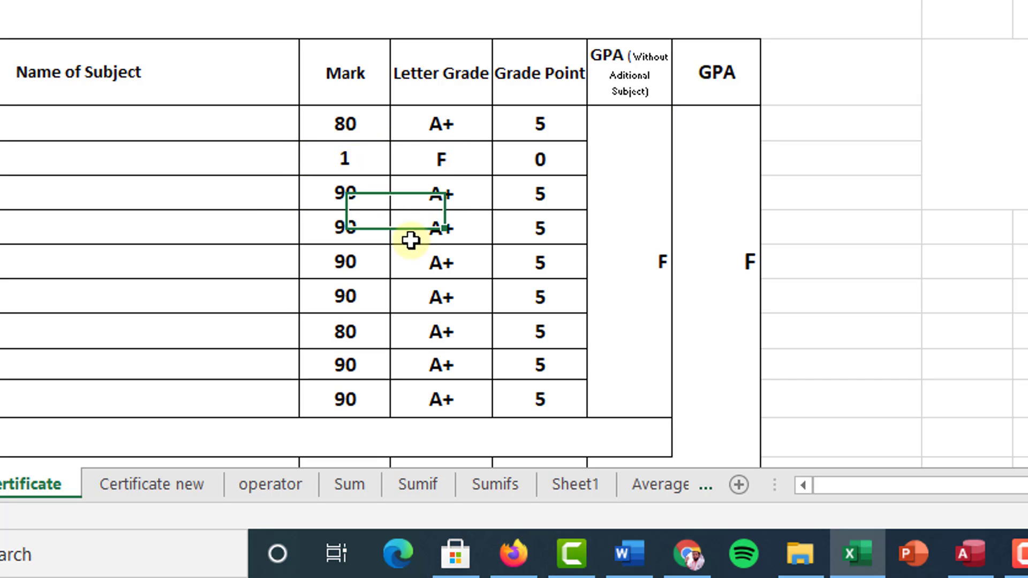
Step: Center the result in the GPA (Without Aditional Subject) cell and set the English mark to 90
left_click(628, 264)
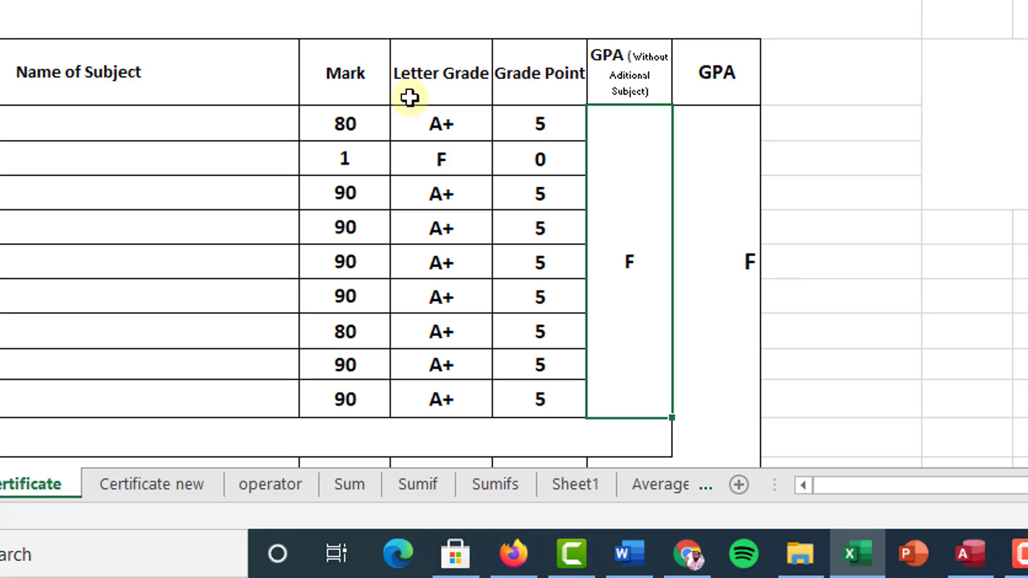
left_click(338, 149)
type("9")
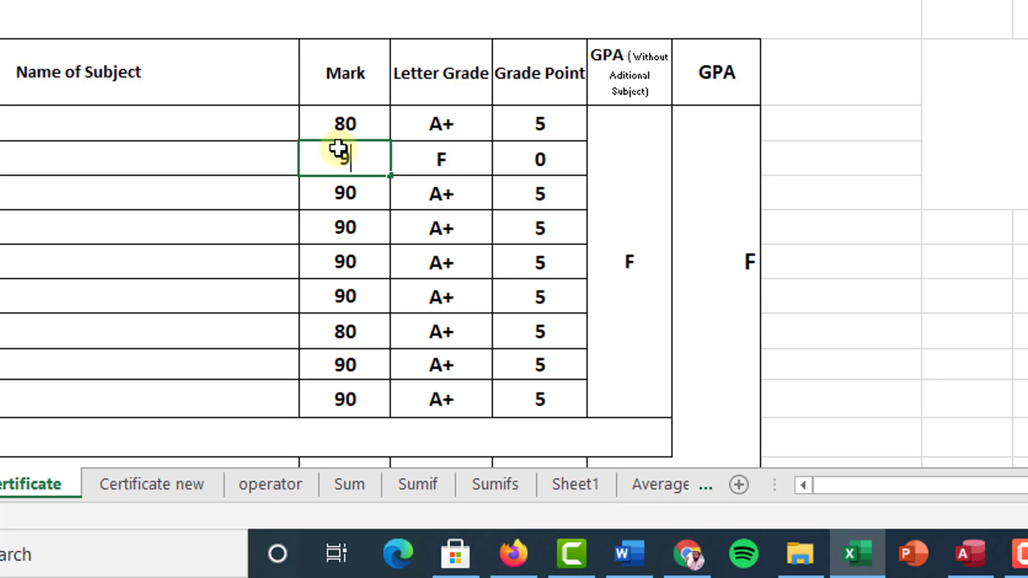
type("0")
key("Return")
left_click(622, 267)
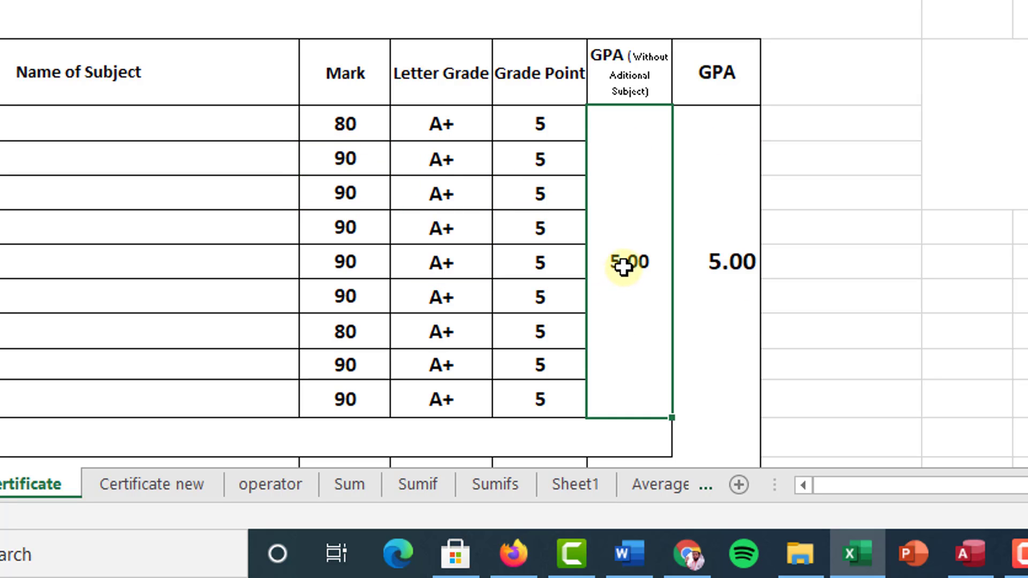
Step: Review the mark range and the F condition in the GPA (Without Aditional Subject) formula
double_click(619, 252)
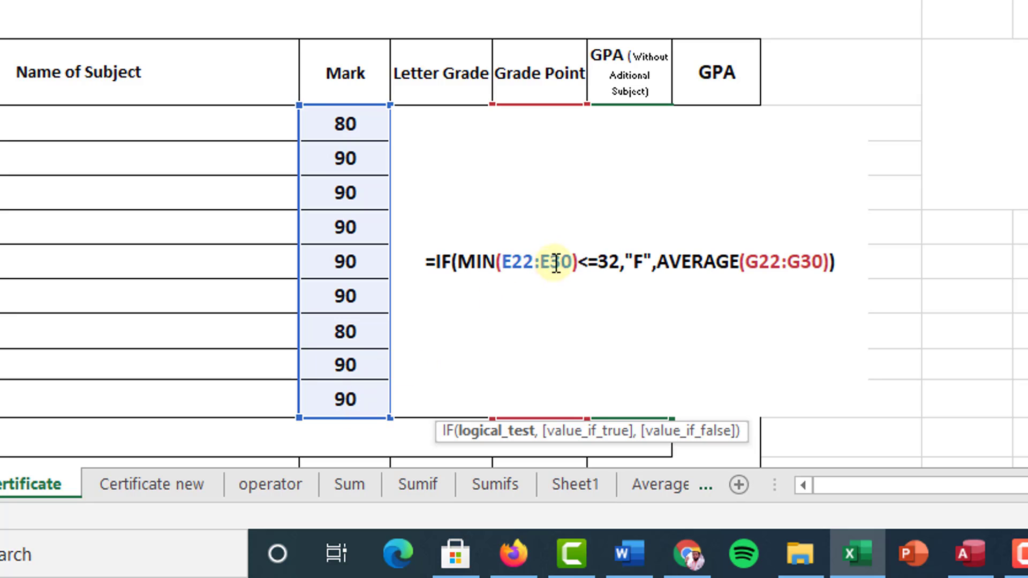
mouse_move(582, 262)
left_mouse_down()
mouse_move(505, 268)
mouse_move(576, 267)
left_mouse_up()
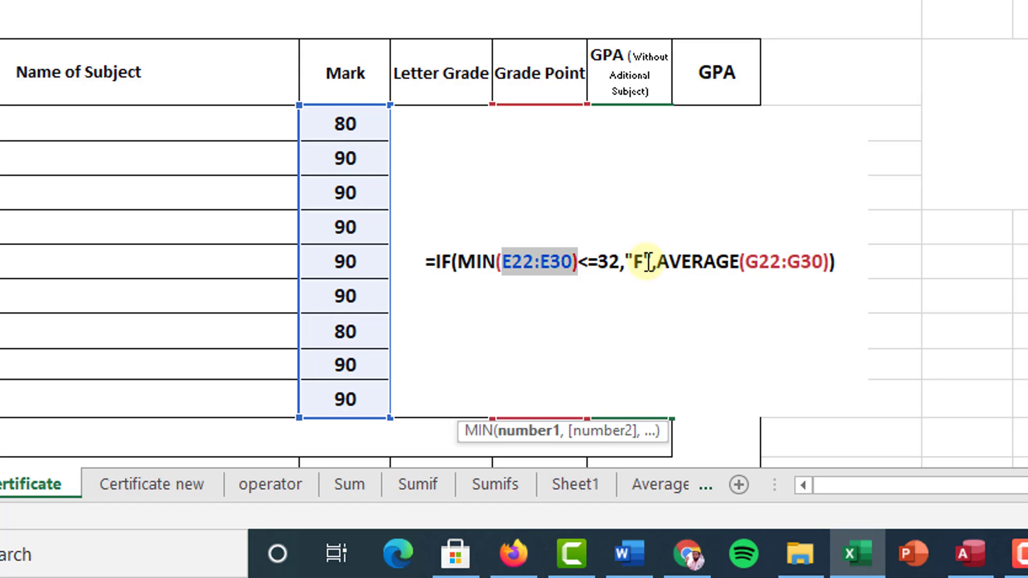
key("Return")
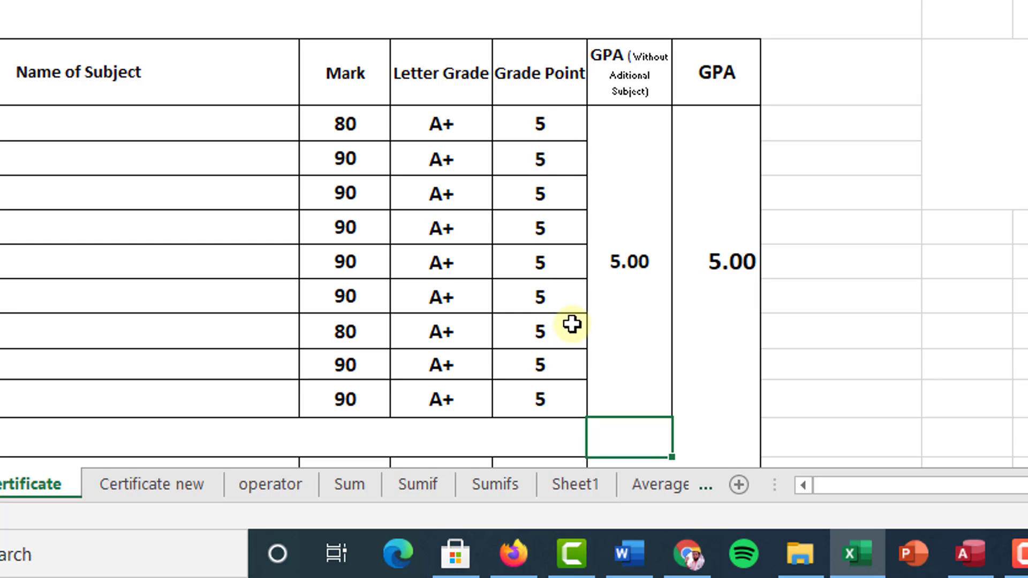
Step: Clear the value below the "Gp Avobe 2" label and widen its column until the label fits
scroll(572, 324, "down", 1)
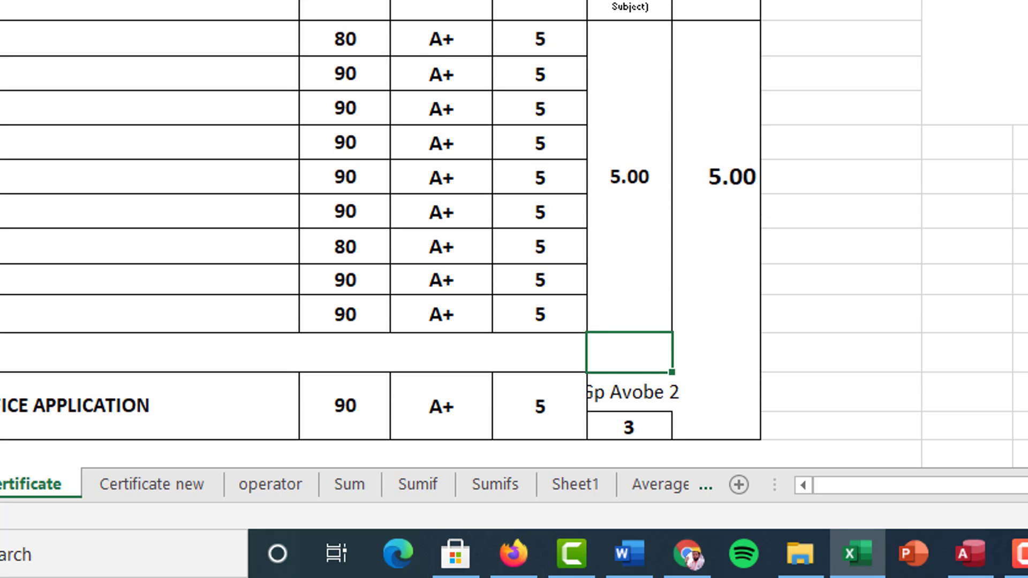
left_click_drag(672, 0, 684, 0)
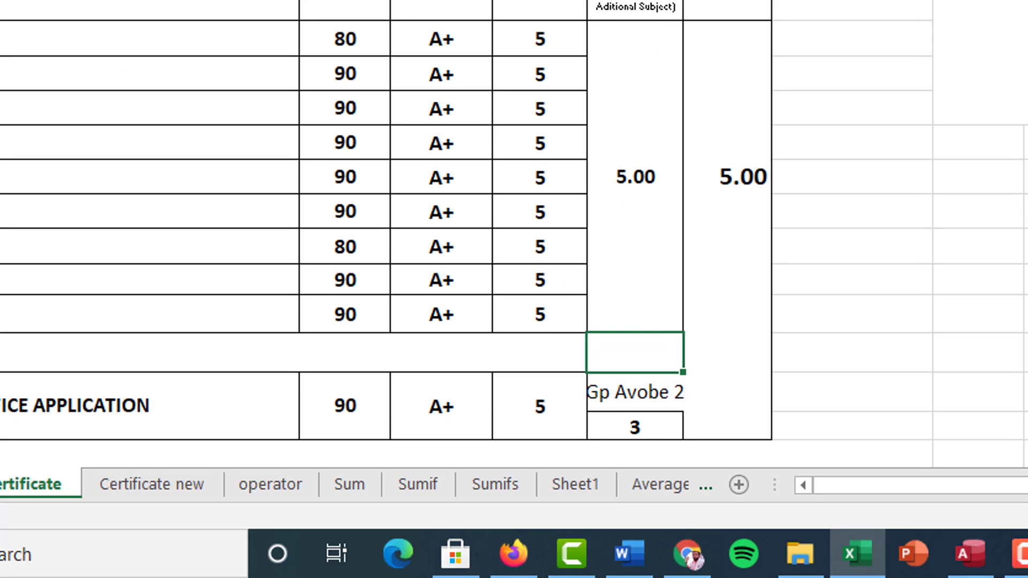
left_click(632, 429)
key("Delete")
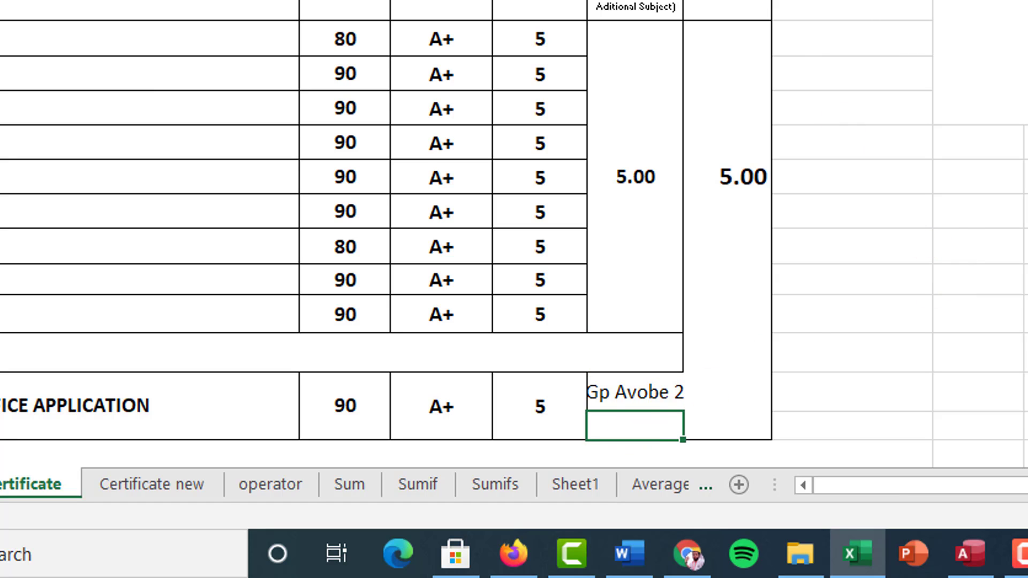
left_click_drag(683, 0, 701, 0)
scroll(946, 106, "down", 3)
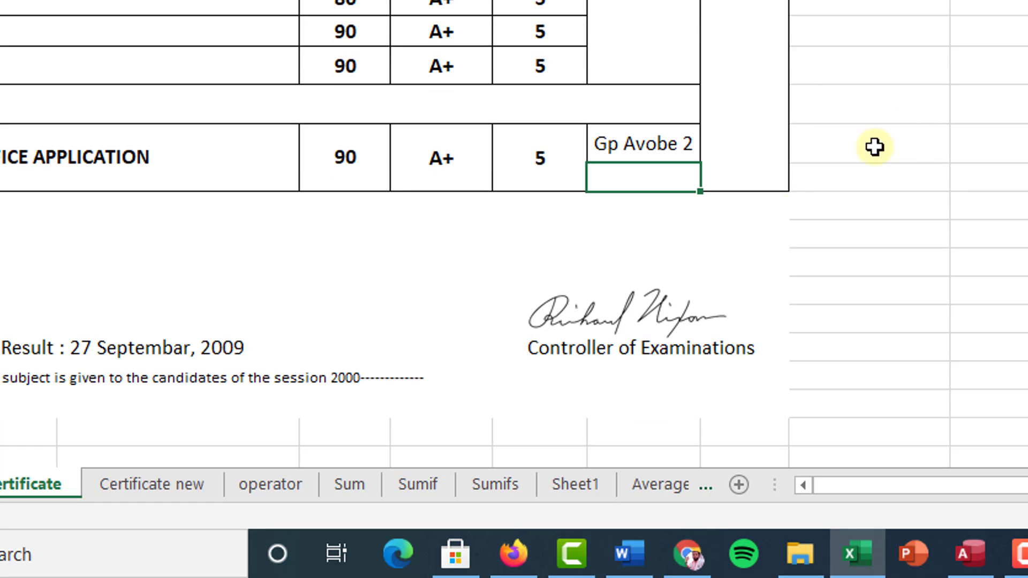
left_click(727, 254)
Step: Start an IF formula in the cell below "Gp Avobe 2" that tests whether the additional subject's grade point G32 is >=2
left_click(612, 170)
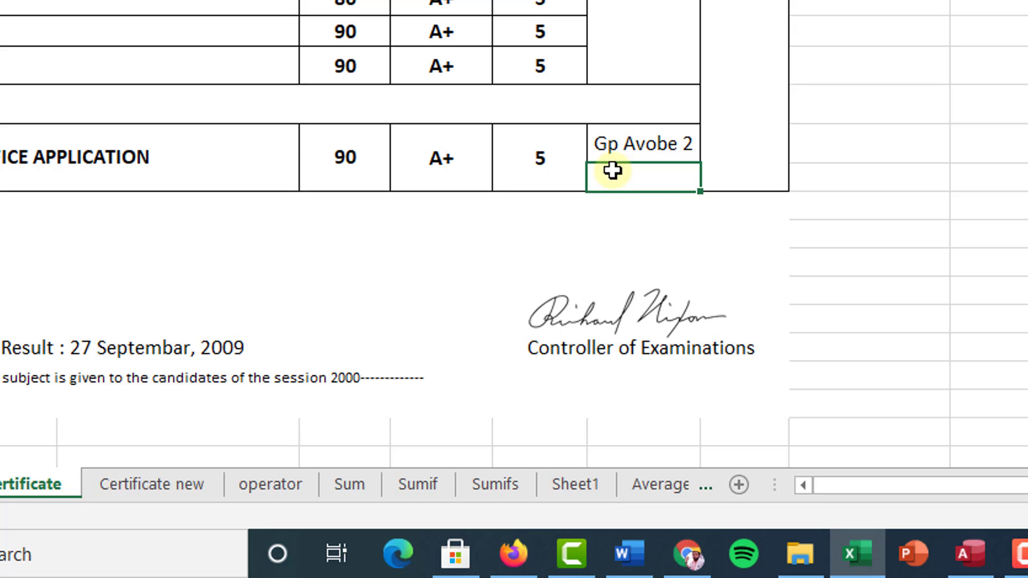
type("=if")
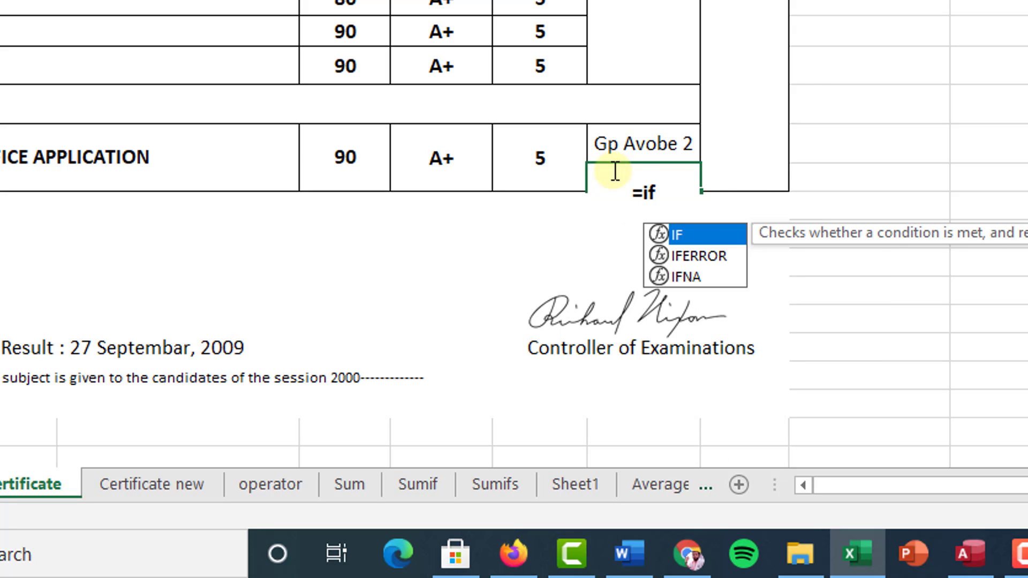
type("(")
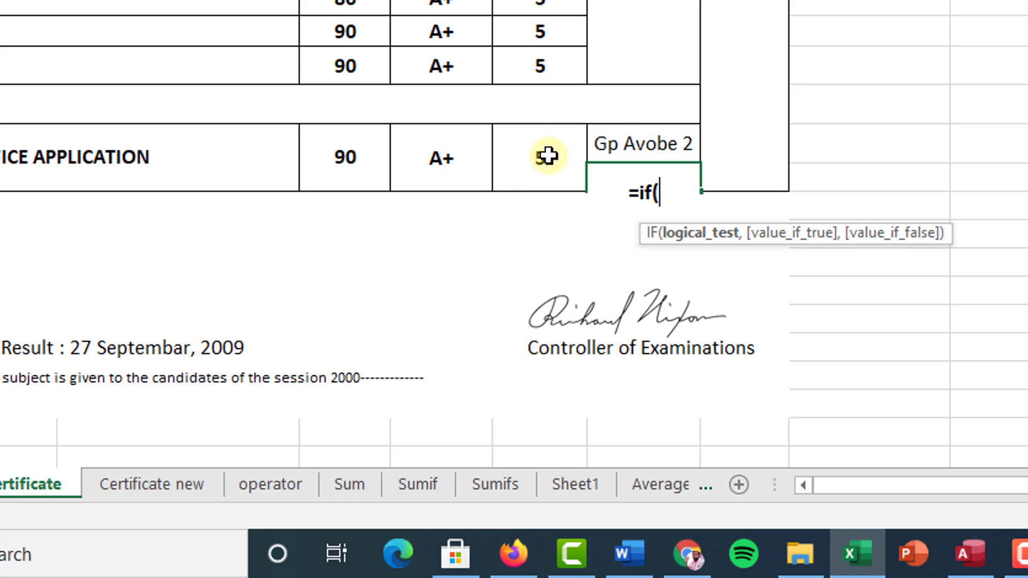
left_click(531, 159)
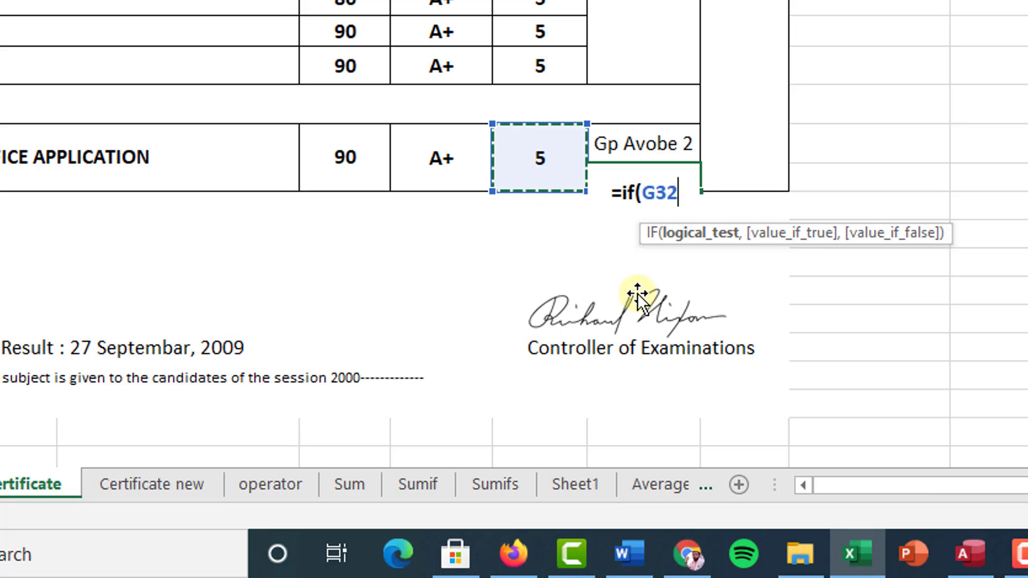
type(">")
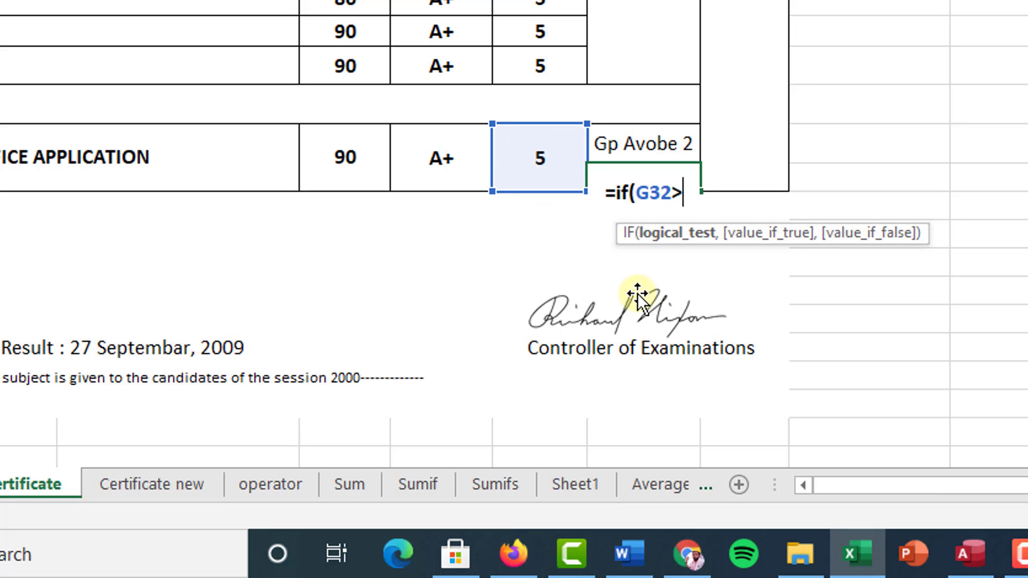
type("=5")
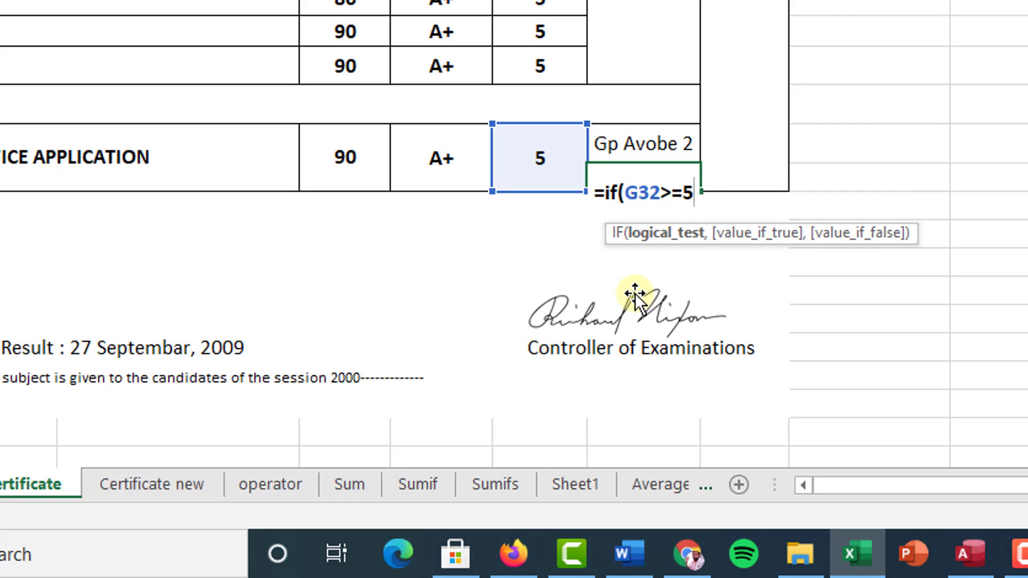
key("BackSpace")
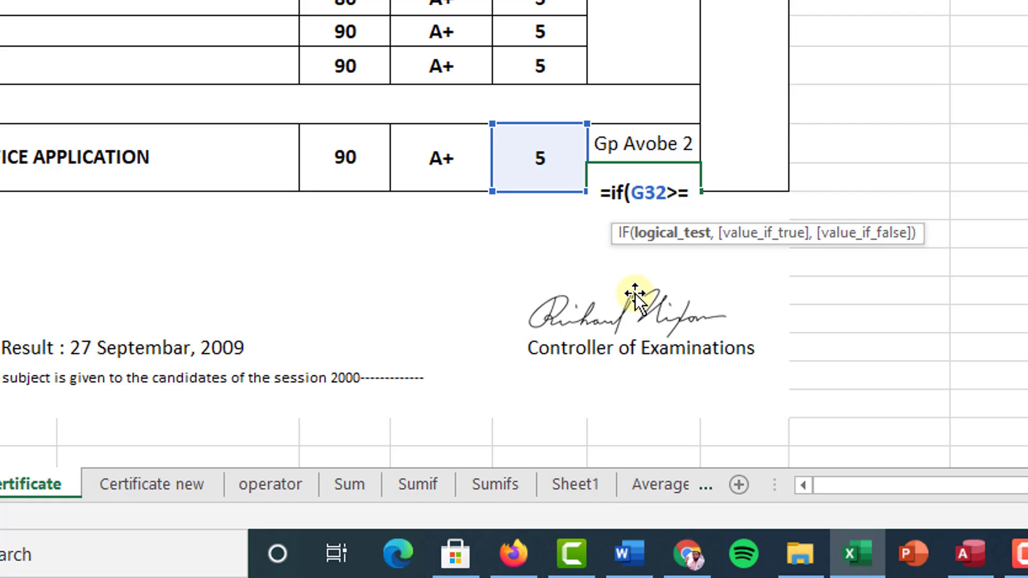
type("2")
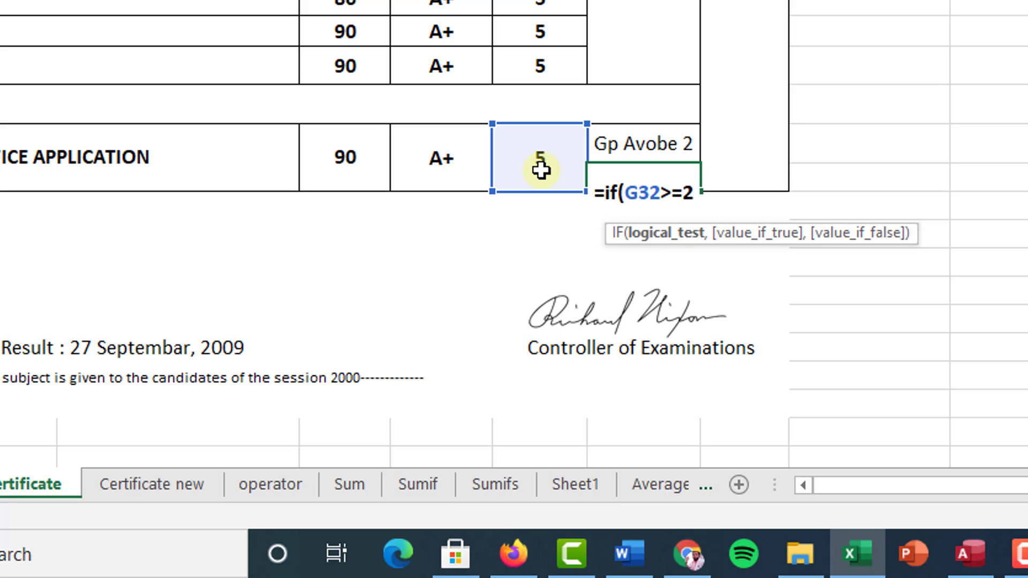
Step: Complete the IF formula below "Gp Avobe 2" so it returns G32-2 when the test is true and 0 otherwise
type(",")
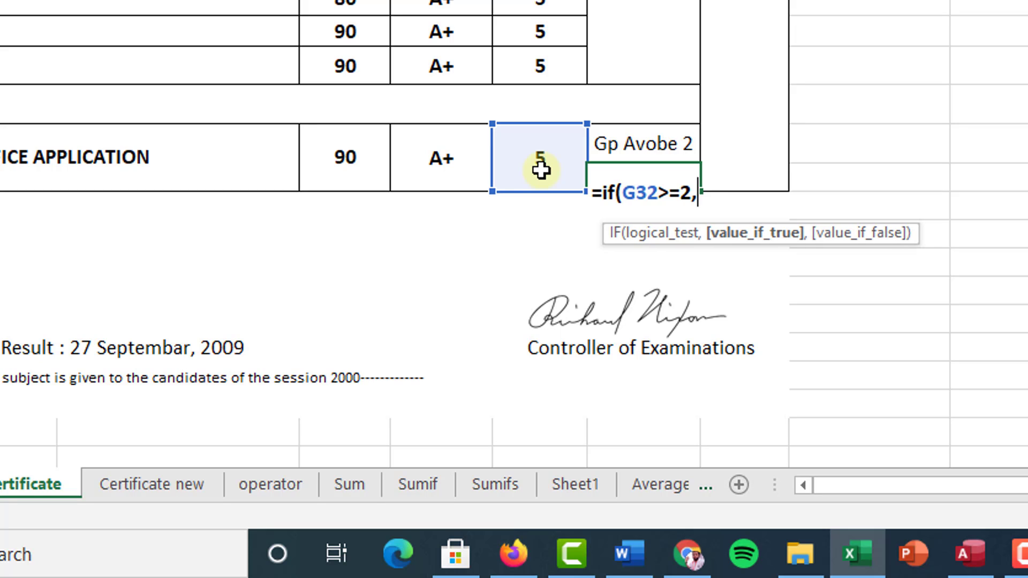
left_click(541, 171)
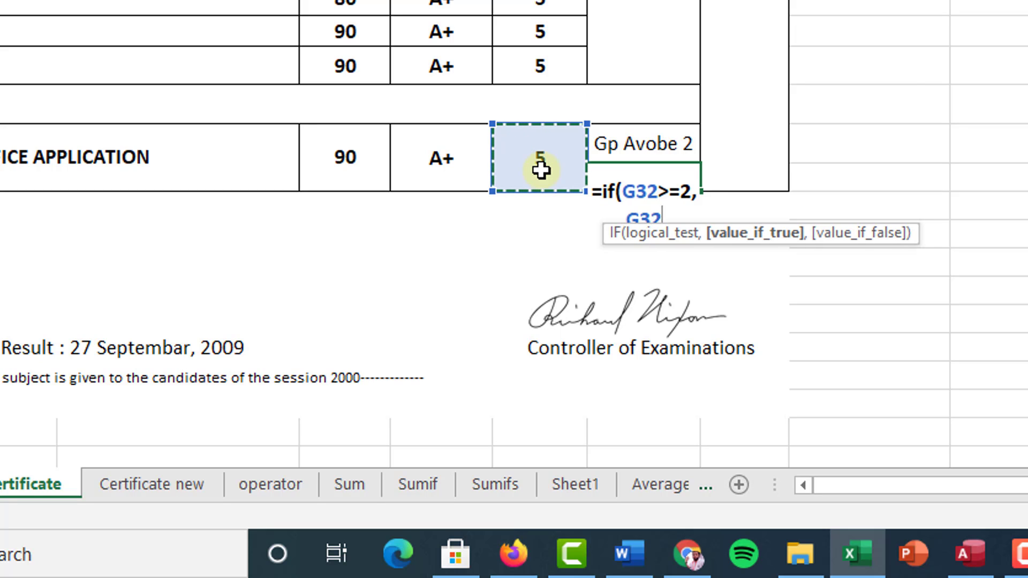
type("-2")
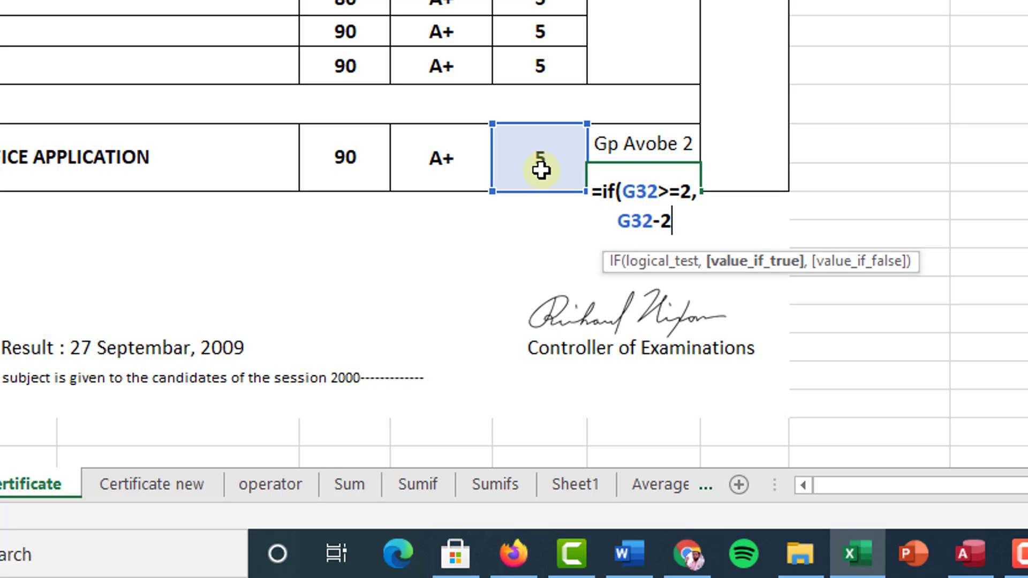
type(",")
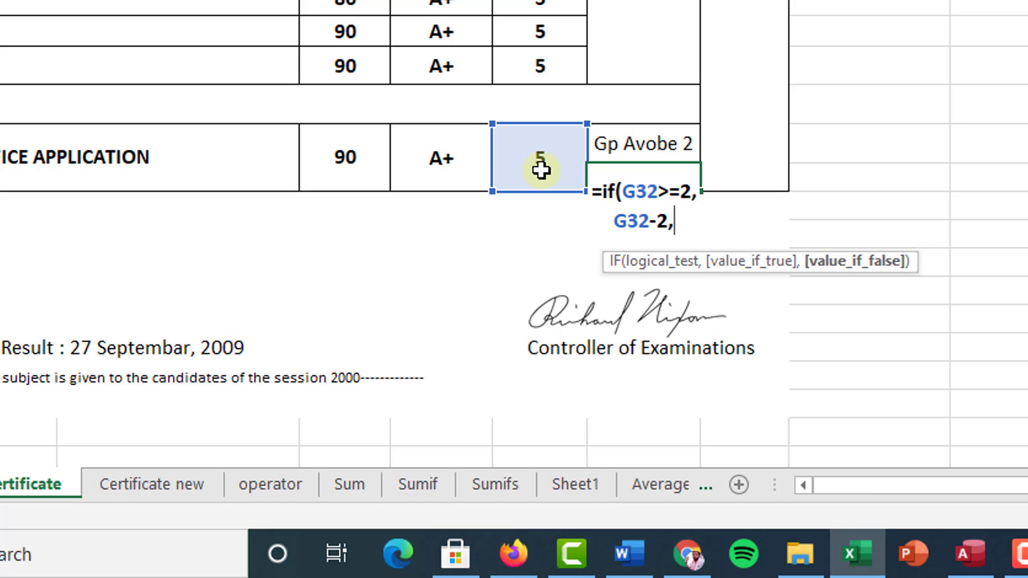
type("0")
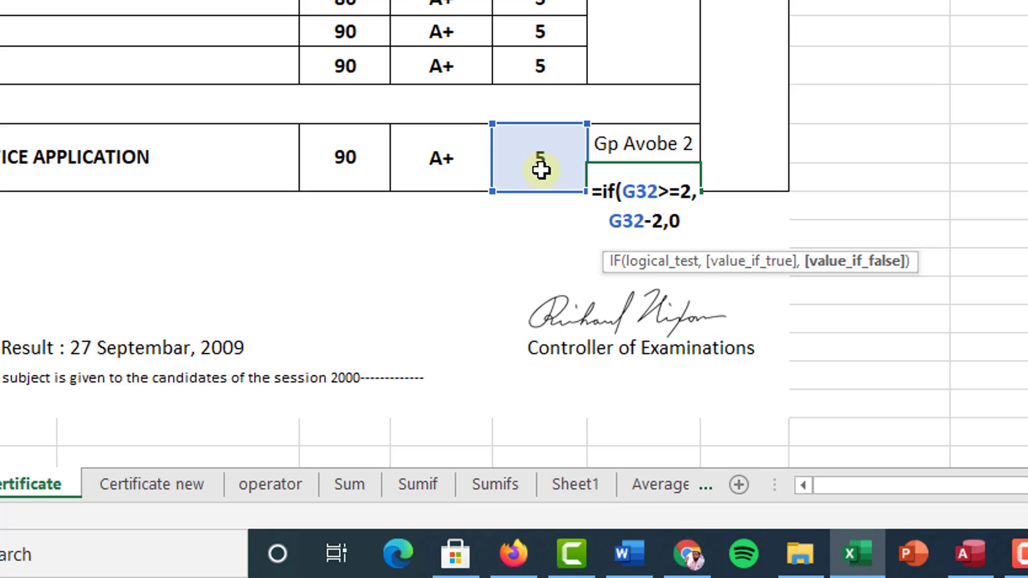
type(")")
key("Return")
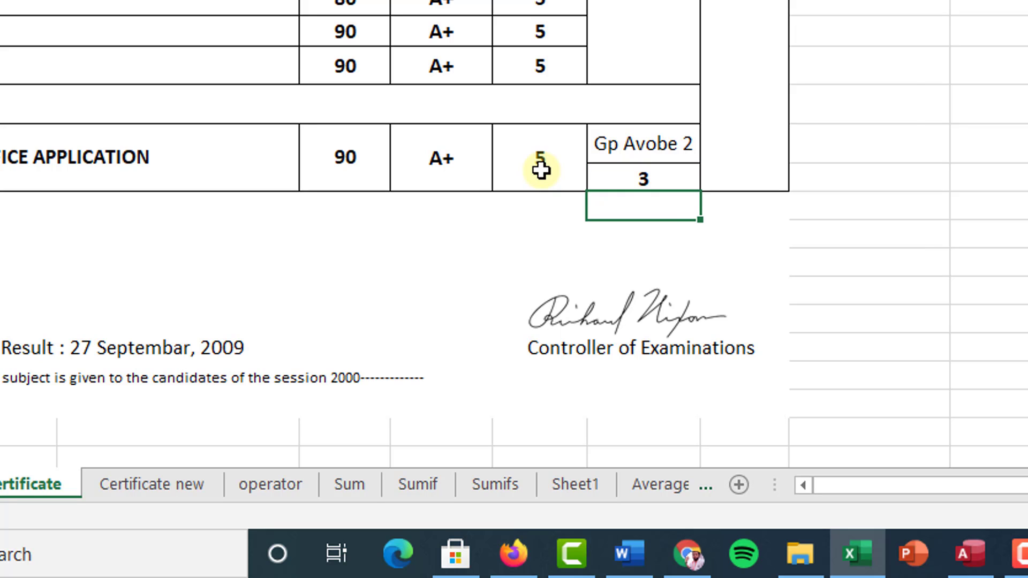
Step: Set the additional subject's mark to 40 to test the "Gp Avobe 2" formula
left_click(363, 157)
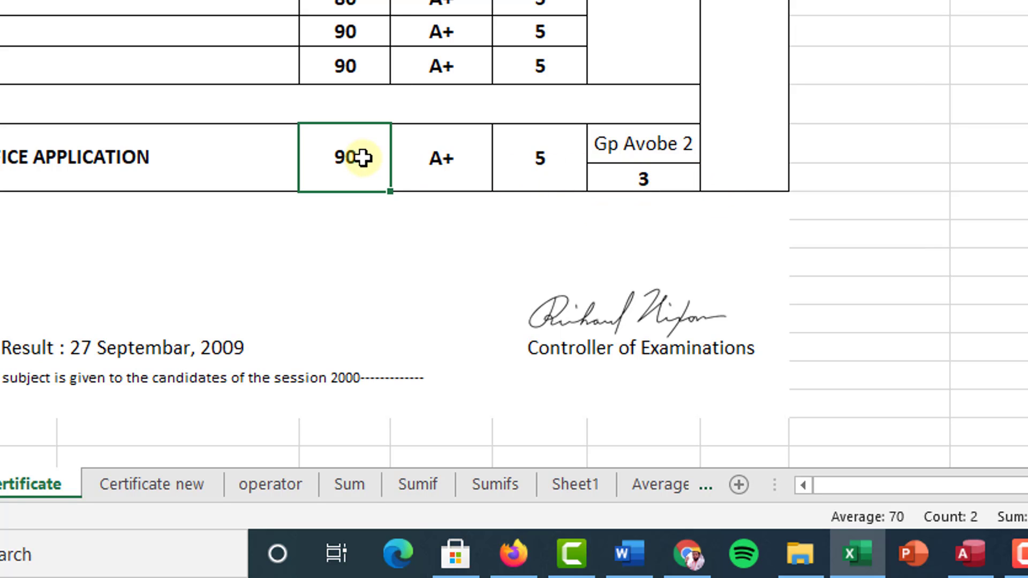
type("40")
key("Return")
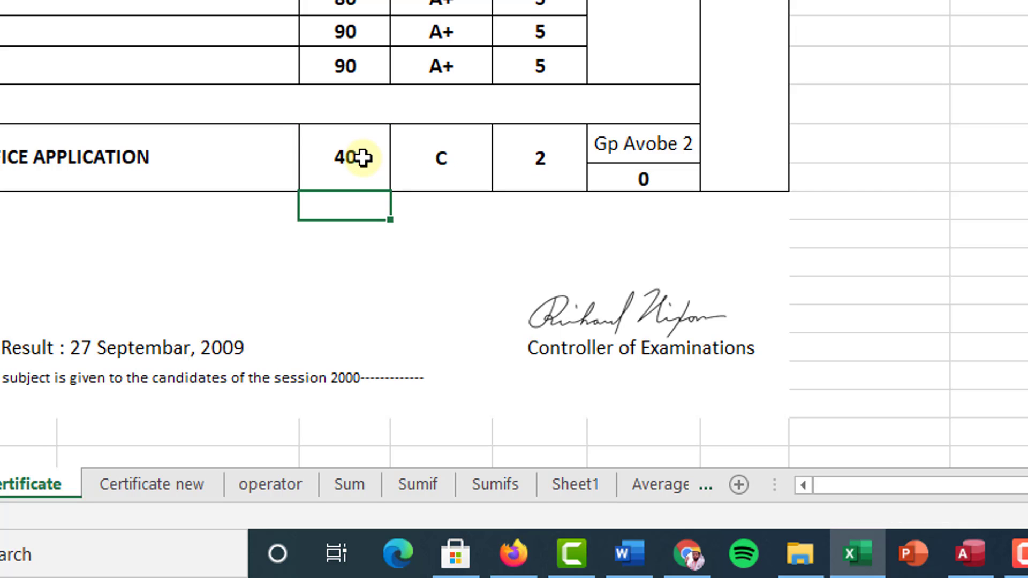
Step: Review the IF formula below "Gp Avobe 2" by temporarily widening its column, and restore the column width
left_click(663, 179)
double_click(663, 178)
left_click(962, 383)
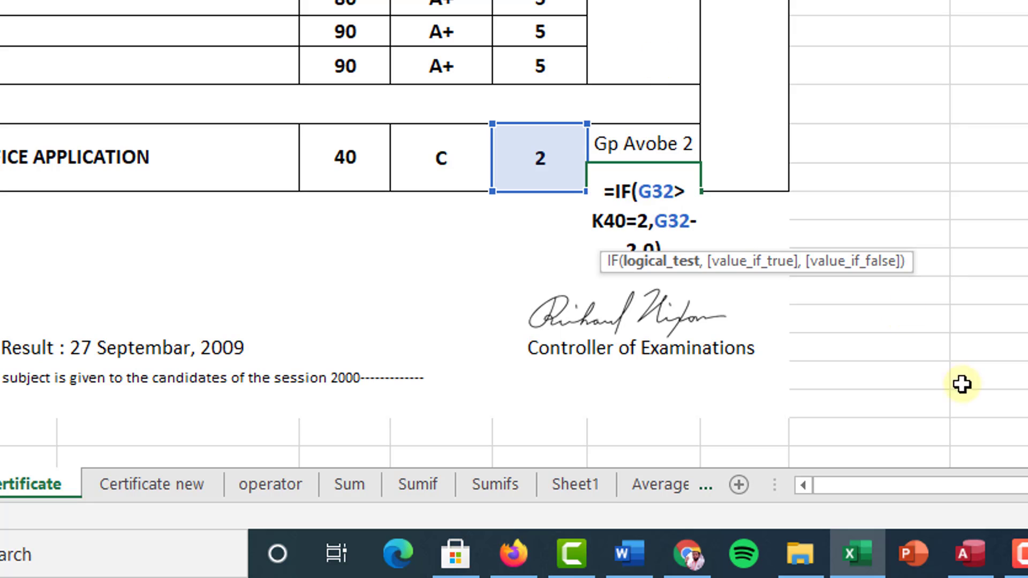
key("Escape")
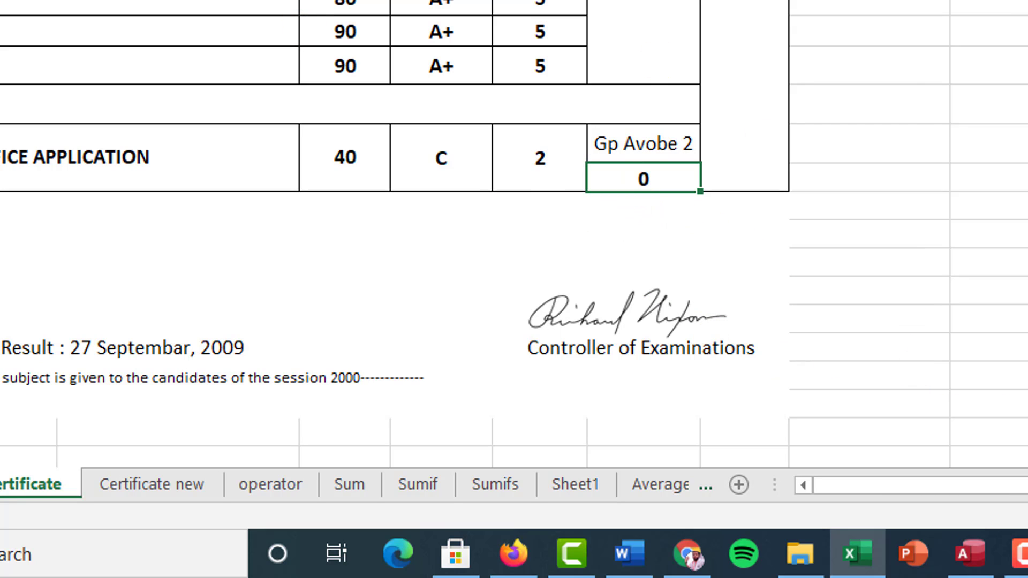
scroll(658, 225, "up", 4)
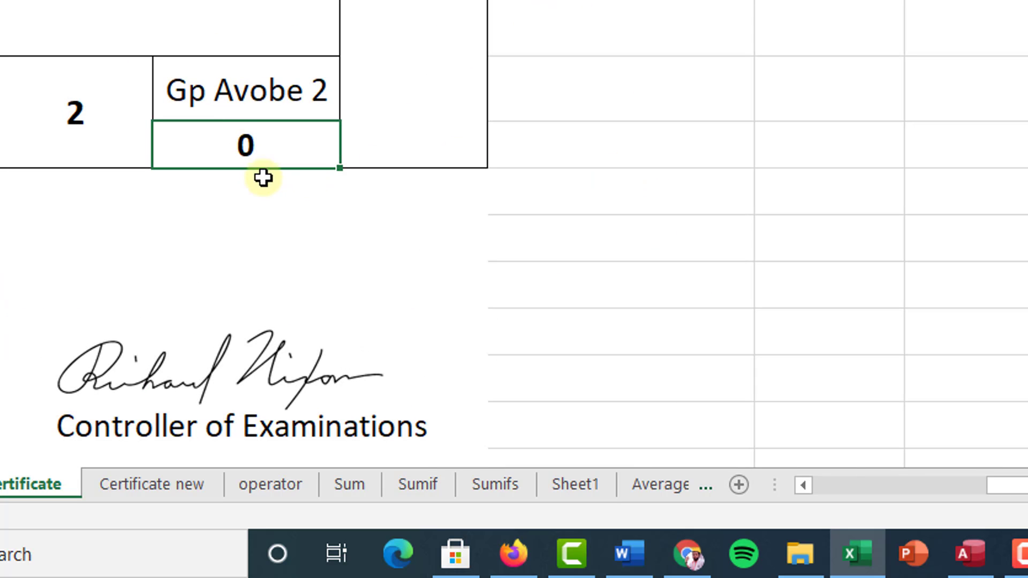
left_click_drag(339, 0, 447, 0)
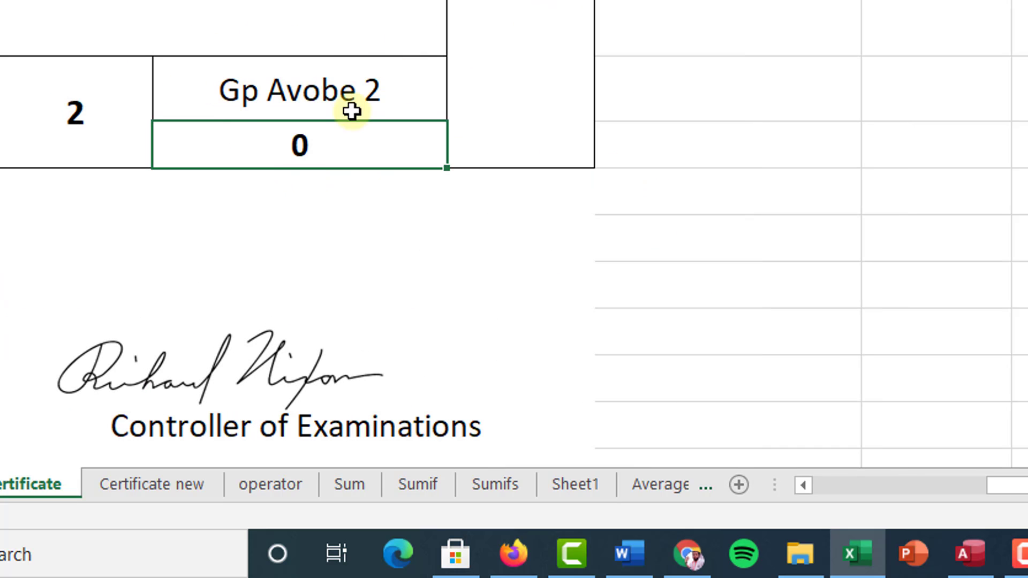
double_click(309, 147)
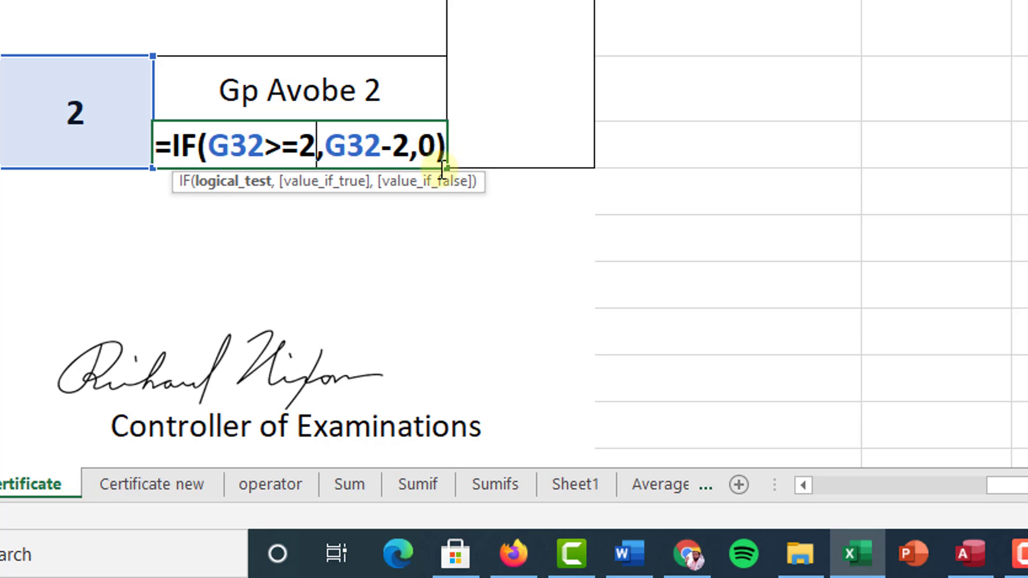
left_click(443, 195)
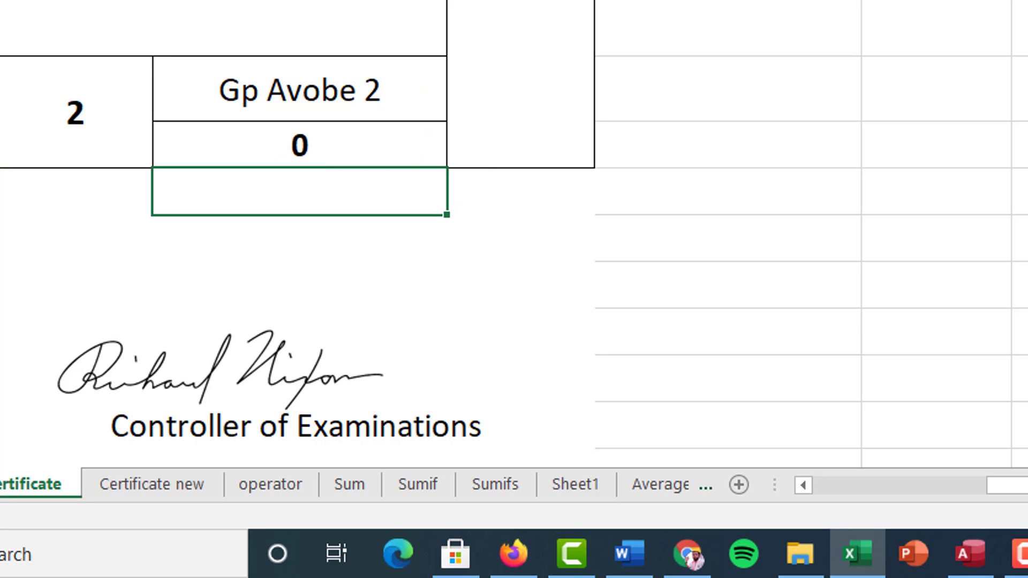
left_click_drag(447, 0, 340, 0)
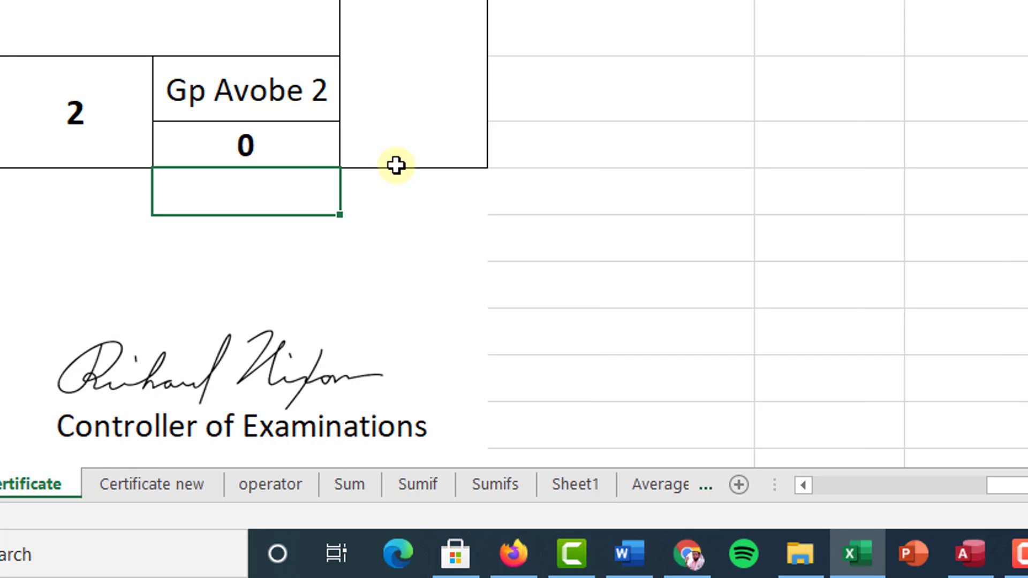
Step: Clear the existing value from the merged cell under the GPA heading
scroll(418, 215, "left", 1)
scroll(418, 216, "up", 5)
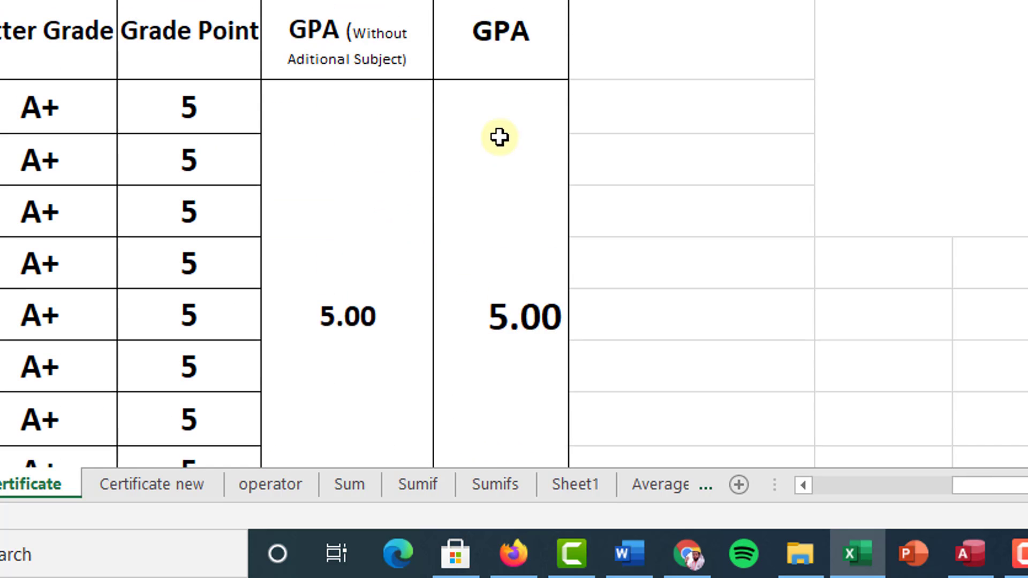
left_click(770, 378)
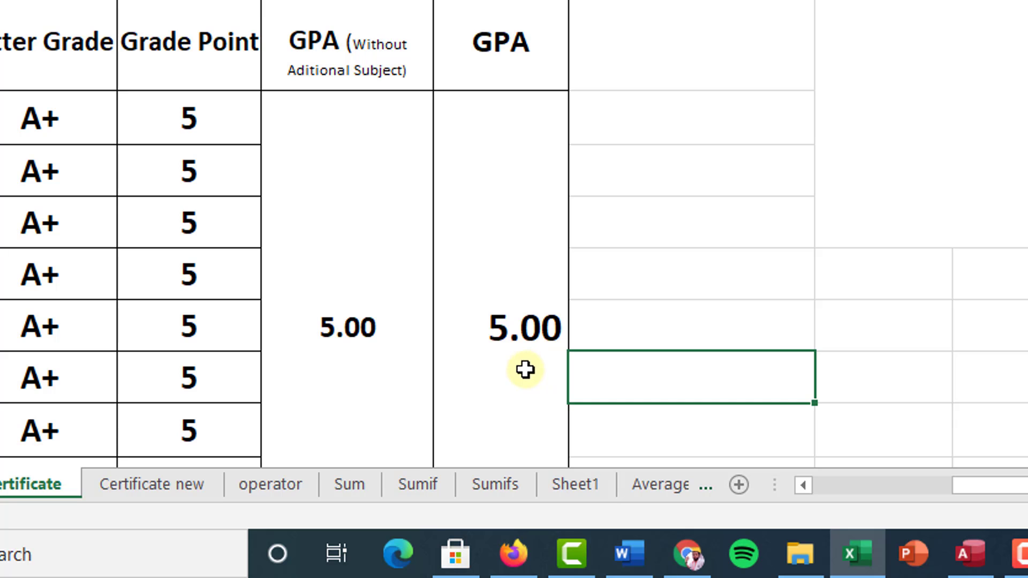
scroll(525, 370, "down", 3)
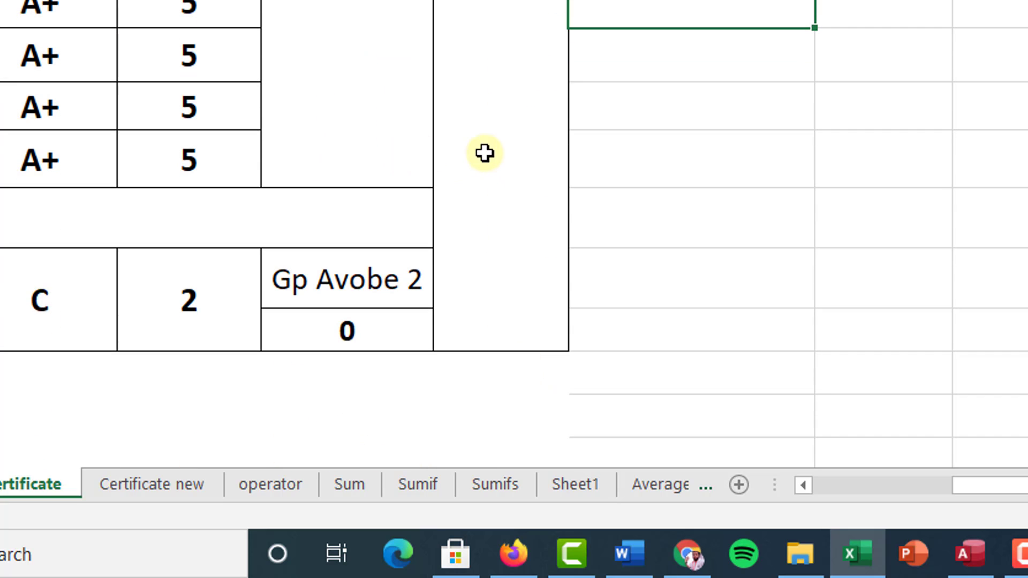
left_click(489, 147)
scroll(556, 191, "up", 2)
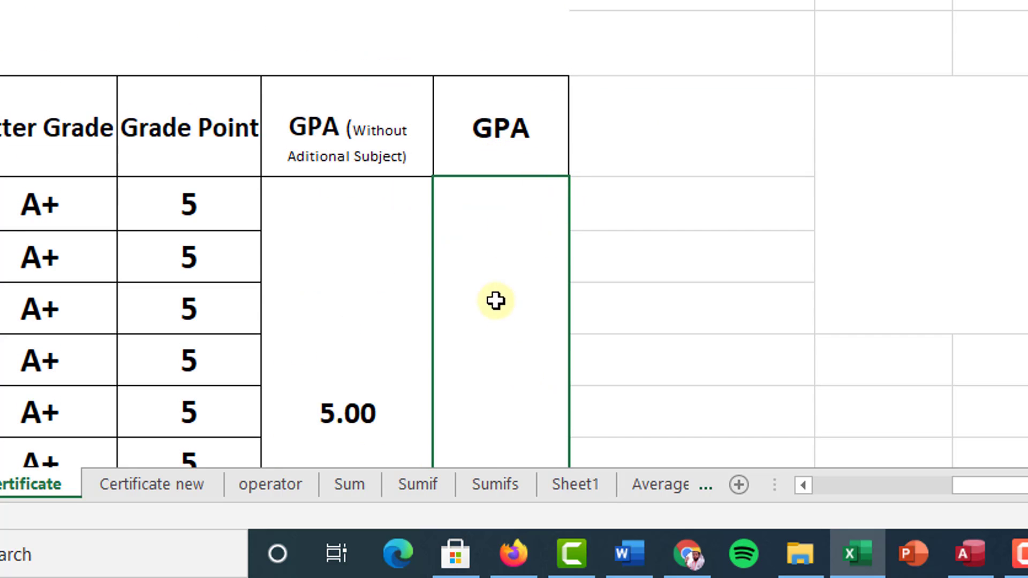
scroll(541, 225, "down", 3)
scroll(647, 239, "up", 2)
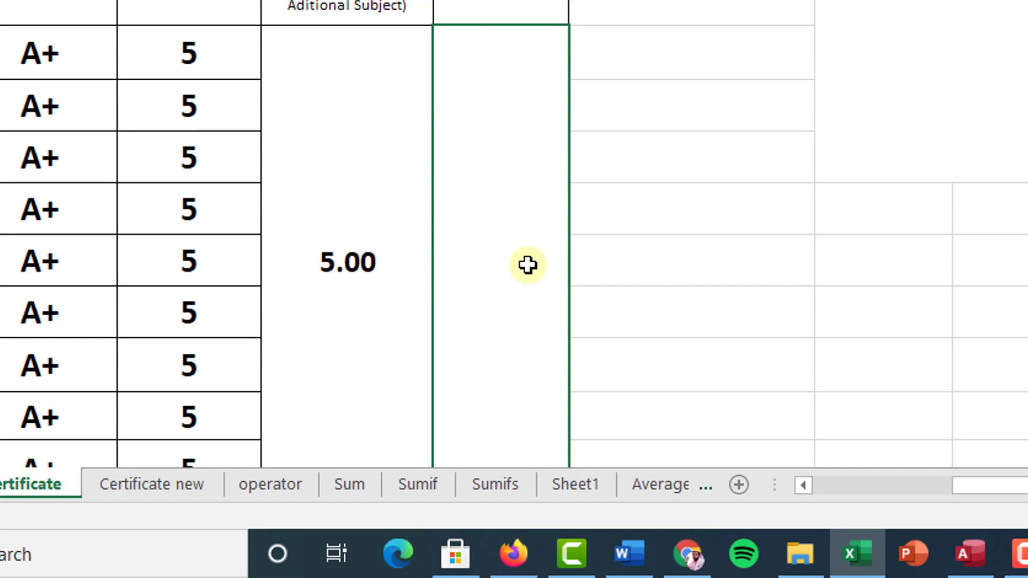
scroll(507, 250, "down", 2)
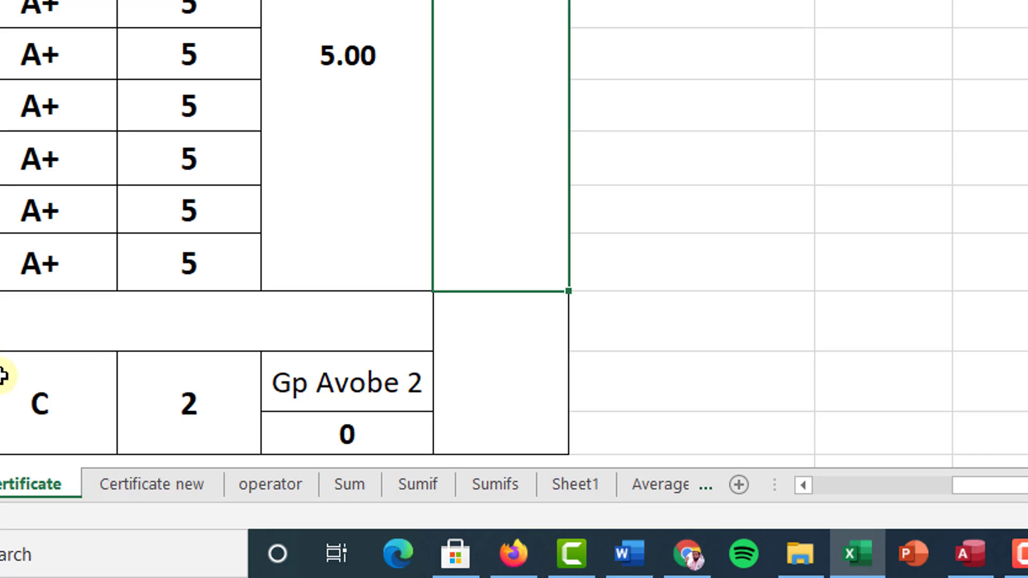
Step: Set the additional subject's mark to 80 and check the cells that feed the final GPA
left_click_drag(0, 361, 0, 397)
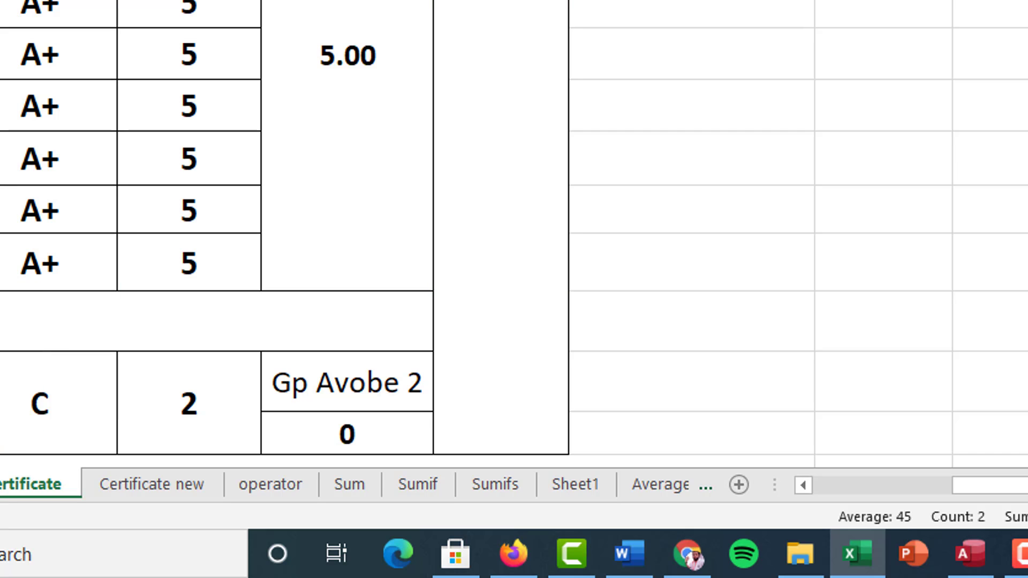
left_click(766, 381)
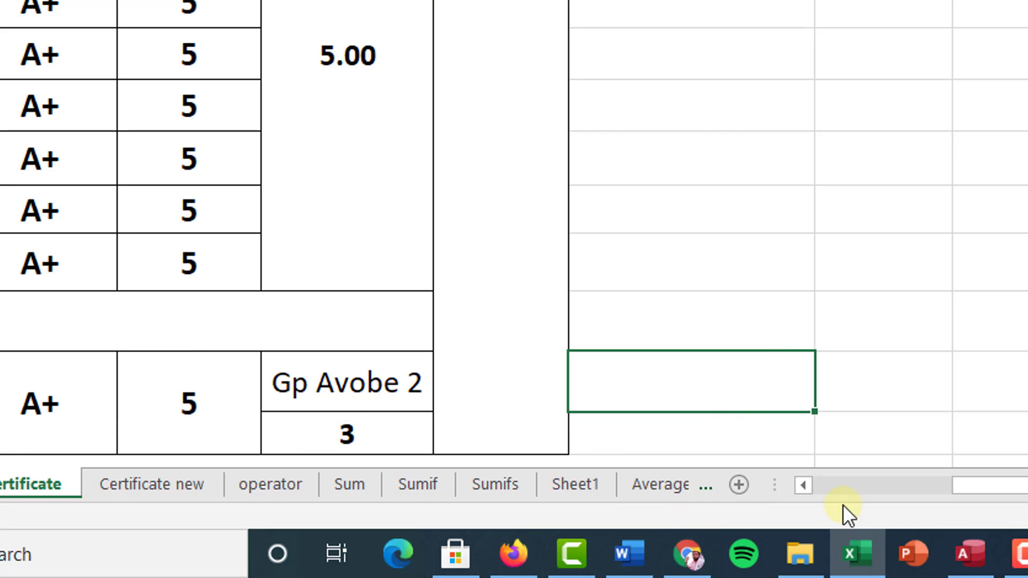
mouse_move(951, 489)
left_mouse_down()
mouse_move(831, 519)
mouse_move(953, 488)
left_mouse_up()
left_click(695, 72)
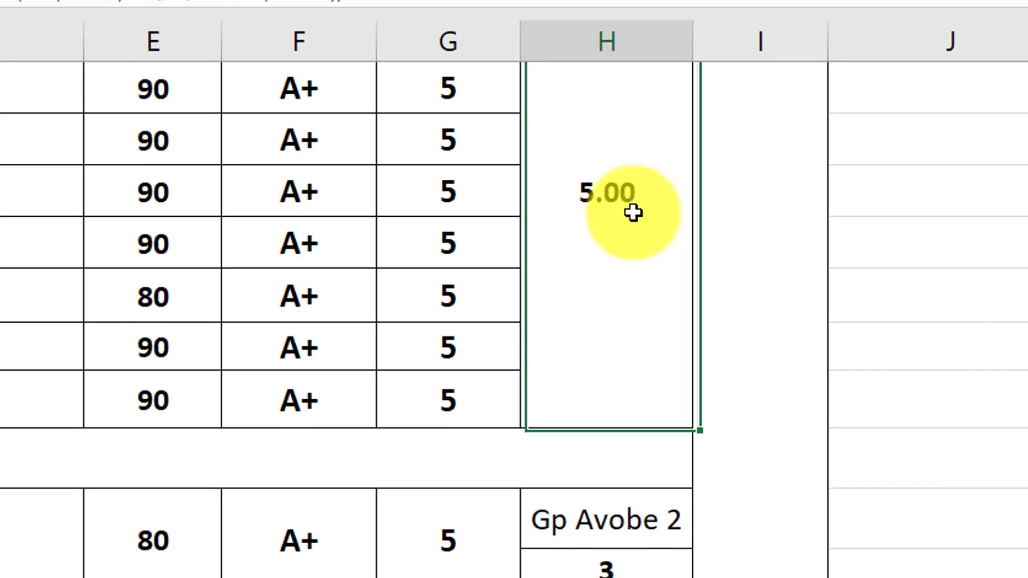
left_click(610, 576)
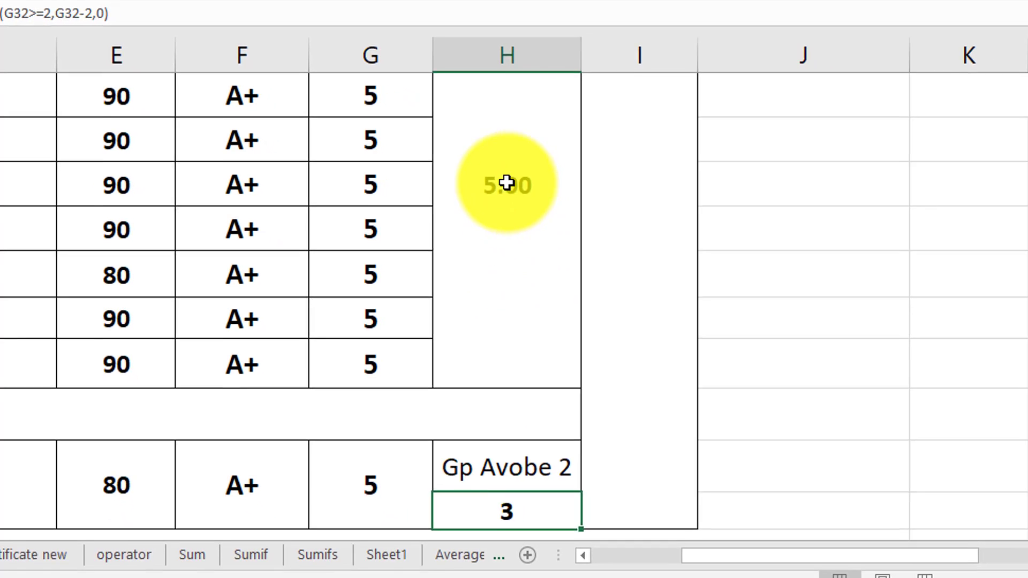
left_click(608, 219)
left_click(653, 198)
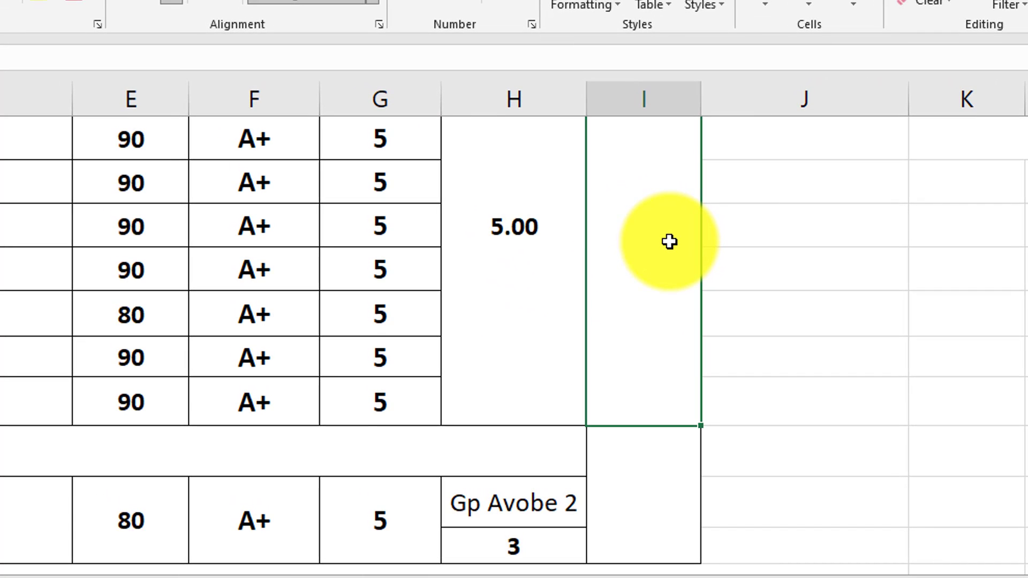
scroll(670, 242, "up", 1)
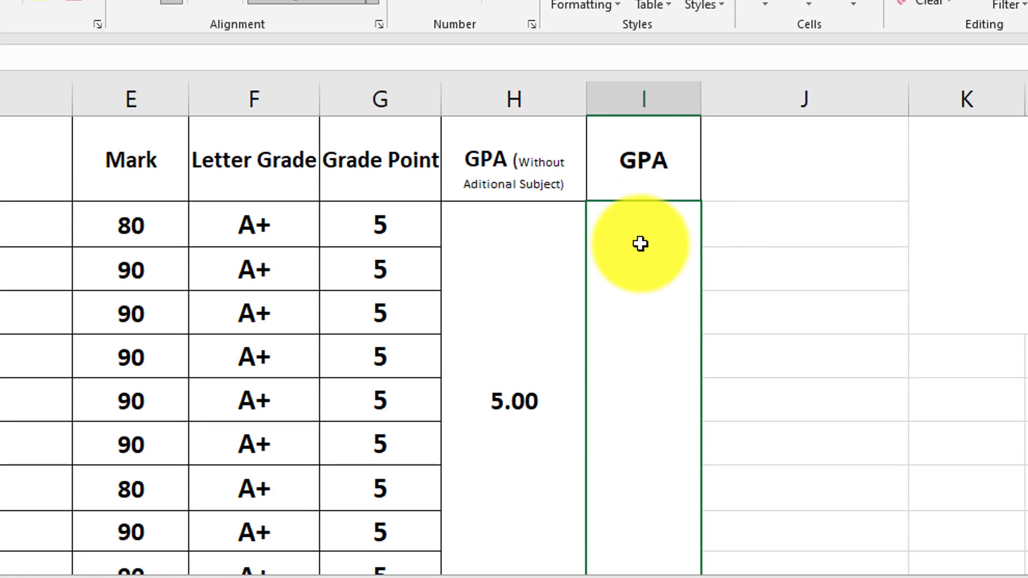
Step: Set the first subject's mark in E22 to 32
left_click(536, 393)
left_click(177, 241)
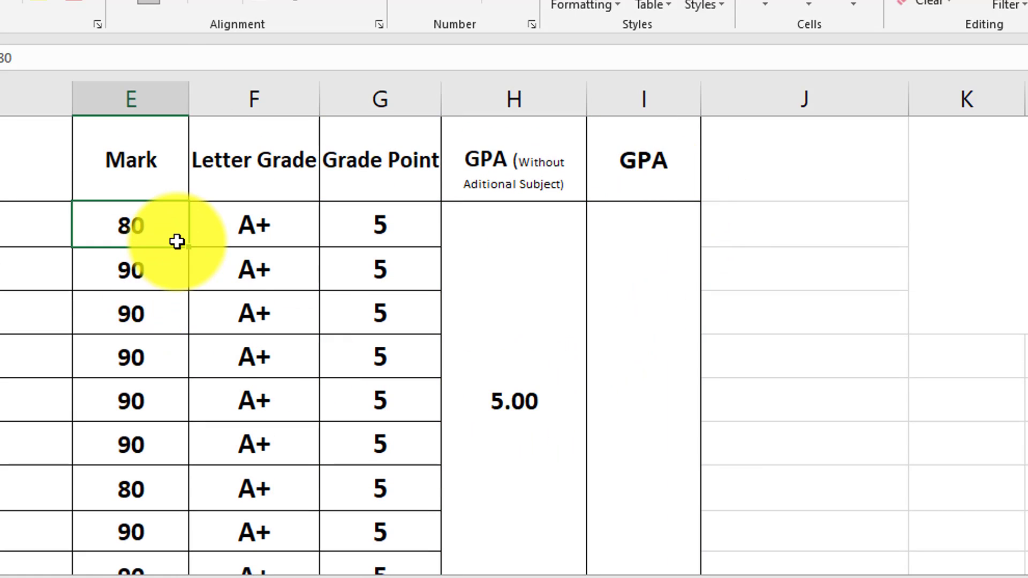
type("32")
key("Return")
Step: Copy the =IF(MIN(E22:E30)<=32,"F" part of the GPA (Without Aditional Subject) formula, leaving that formula as it is
left_click(472, 396)
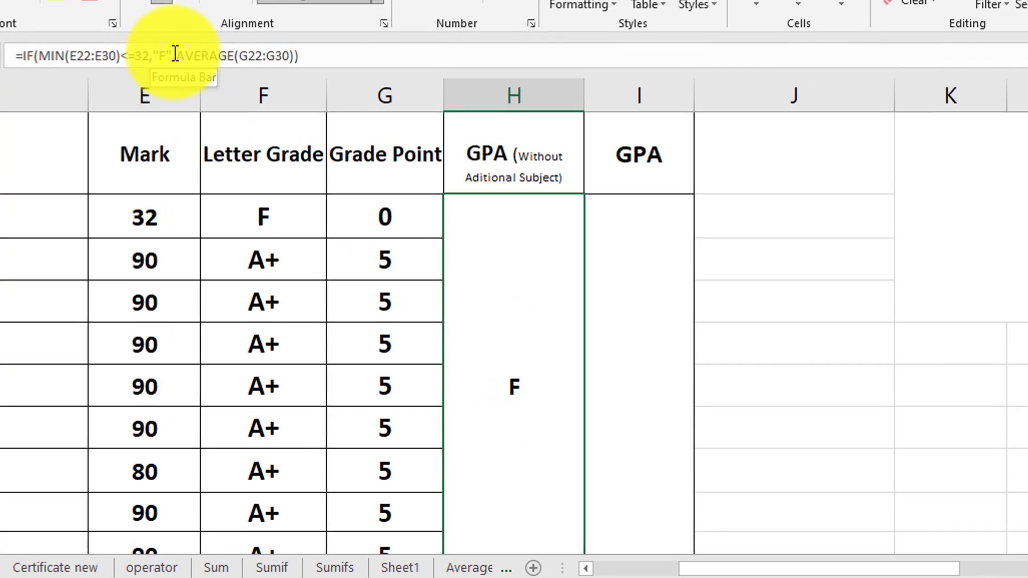
left_click_drag(175, 54, 8, 54)
key("ctrl+c")
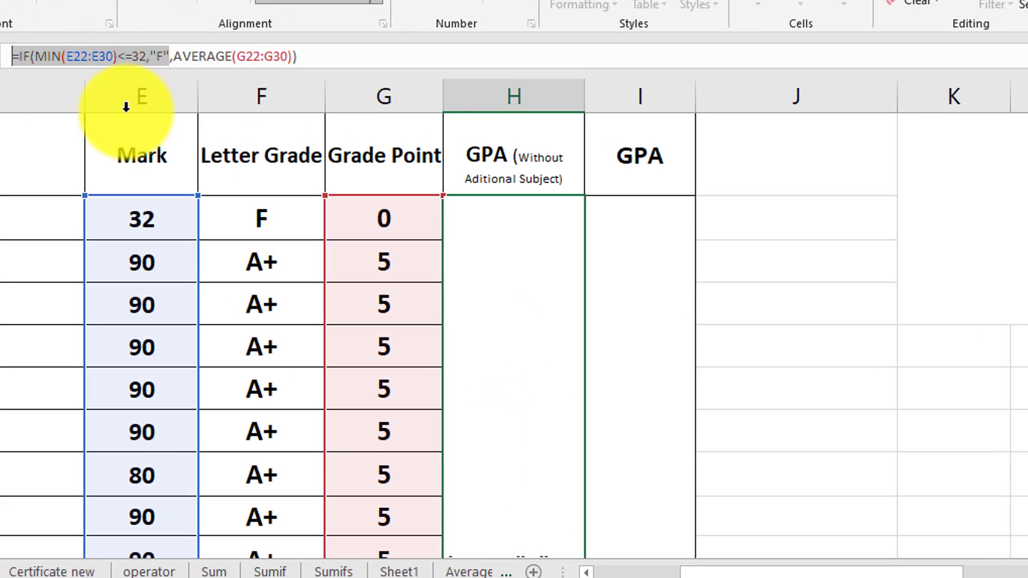
key("Escape")
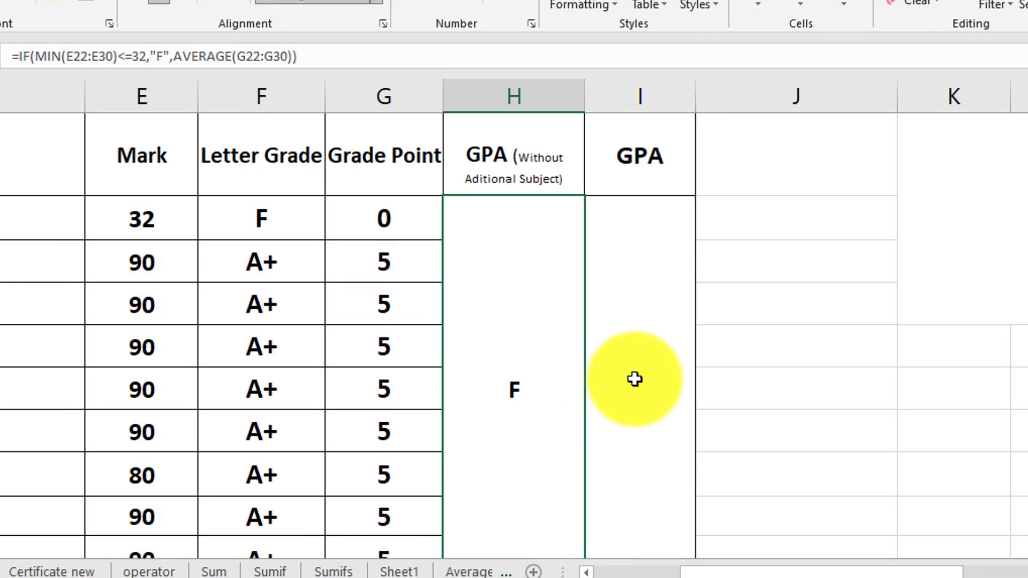
Step: Widen column I and paste the copied =IF(MIN(E22:E30)<=32,"F" fragment into the merged cell under the GPA heading
left_click(691, 375)
left_click_drag(696, 95, 1024, 96)
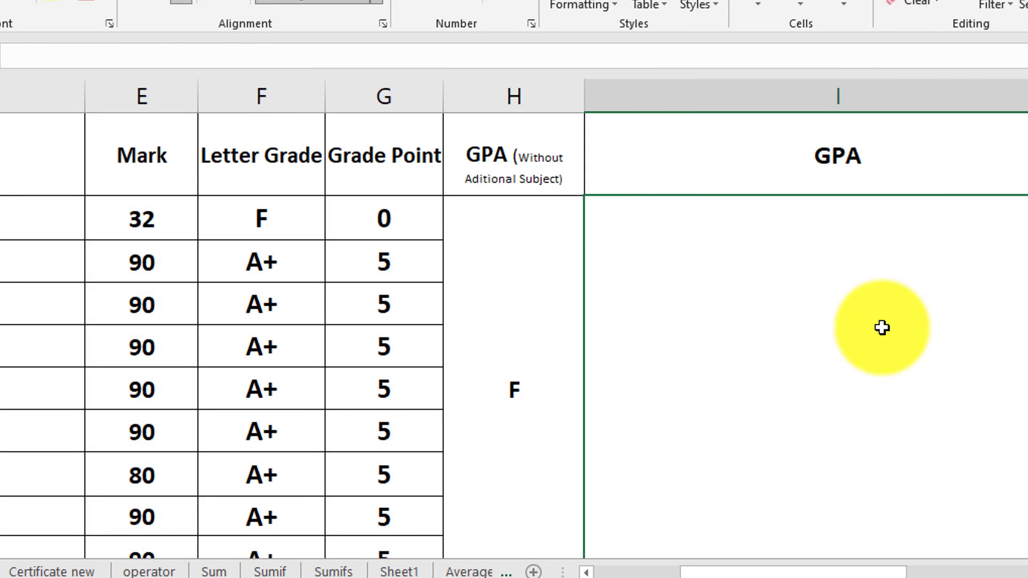
double_click(869, 350)
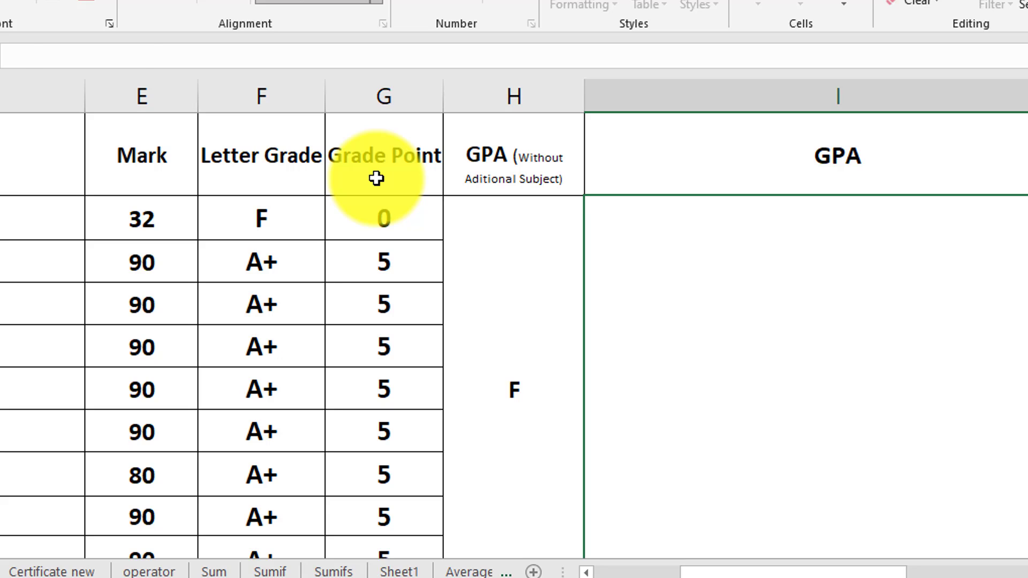
key("ctrl+v")
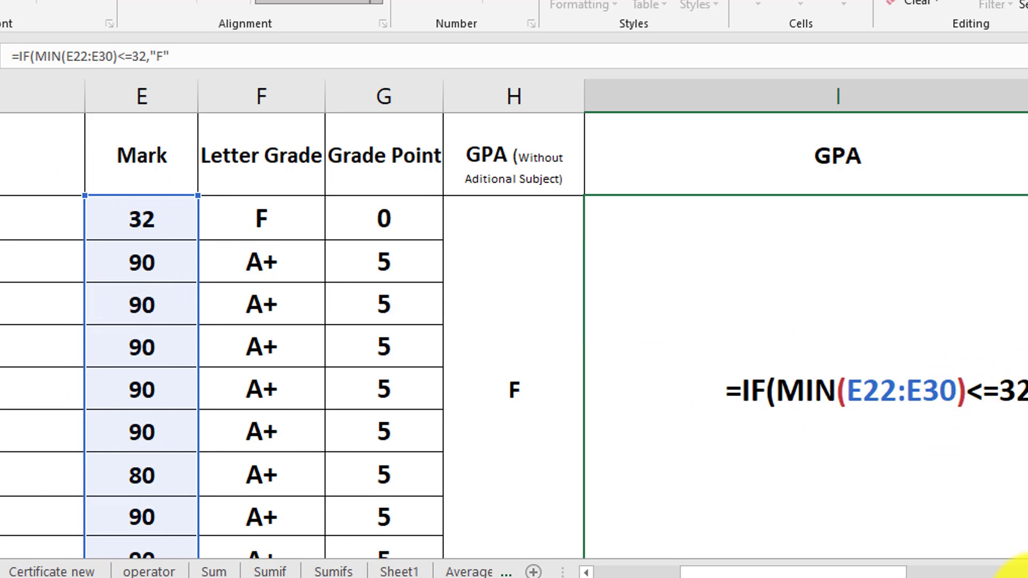
scroll(1024, 574, "right", 2)
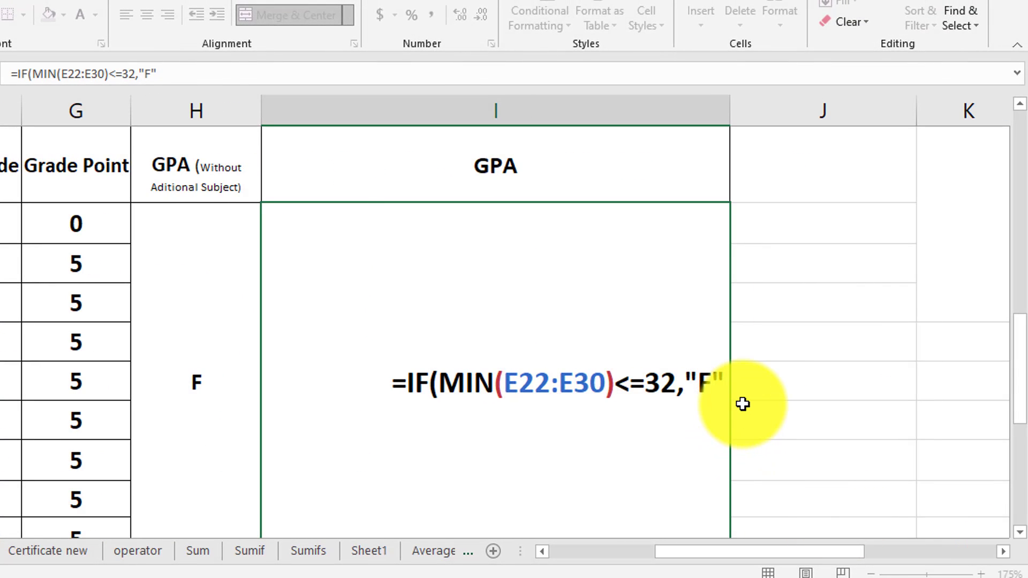
Step: Continue the GPA formula with a nested IF that opens three brackets and starts multiplying the GPA without additional subject: ,if(((H22*
type(",")
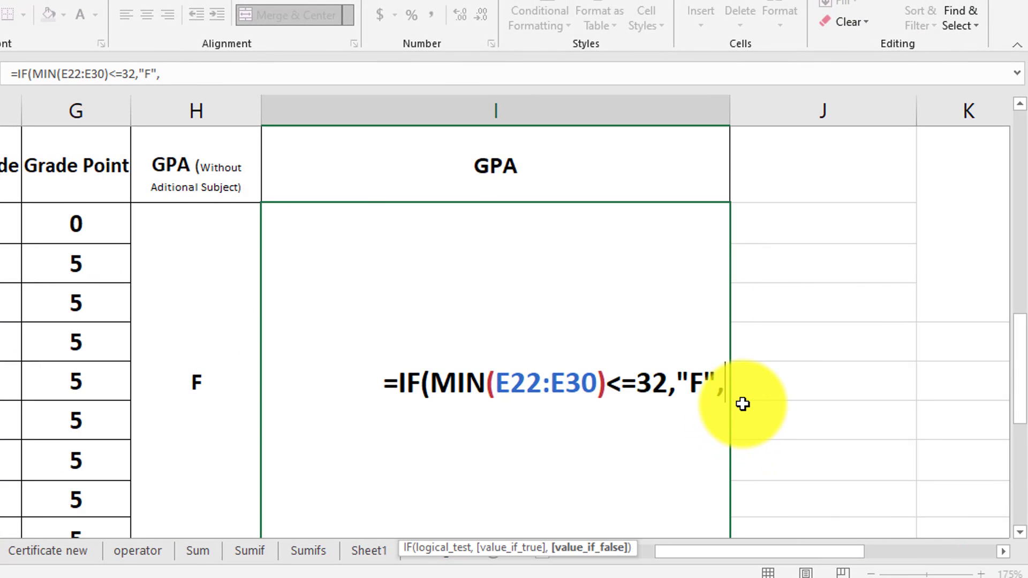
type("if")
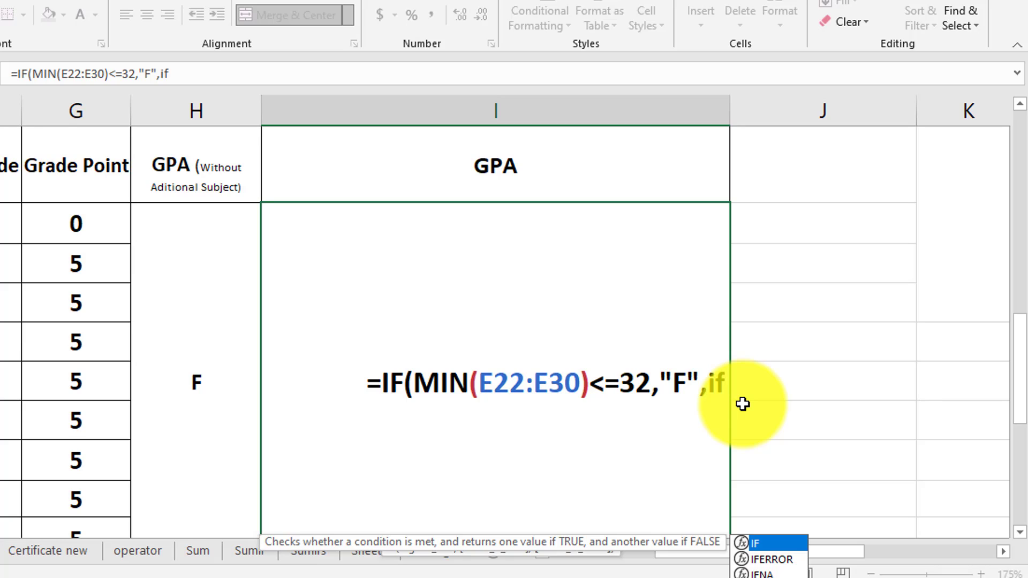
type("(((")
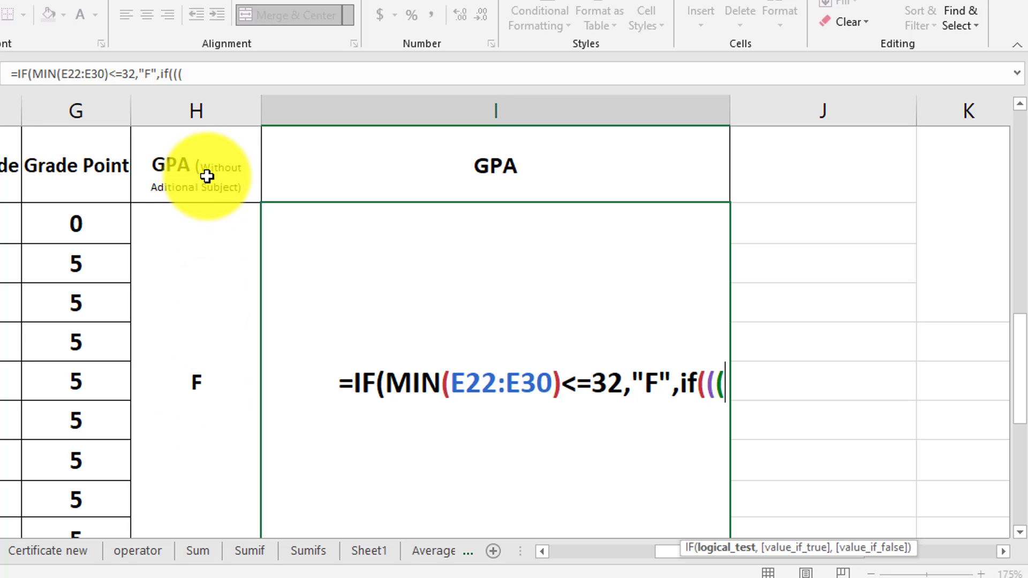
left_click(191, 386)
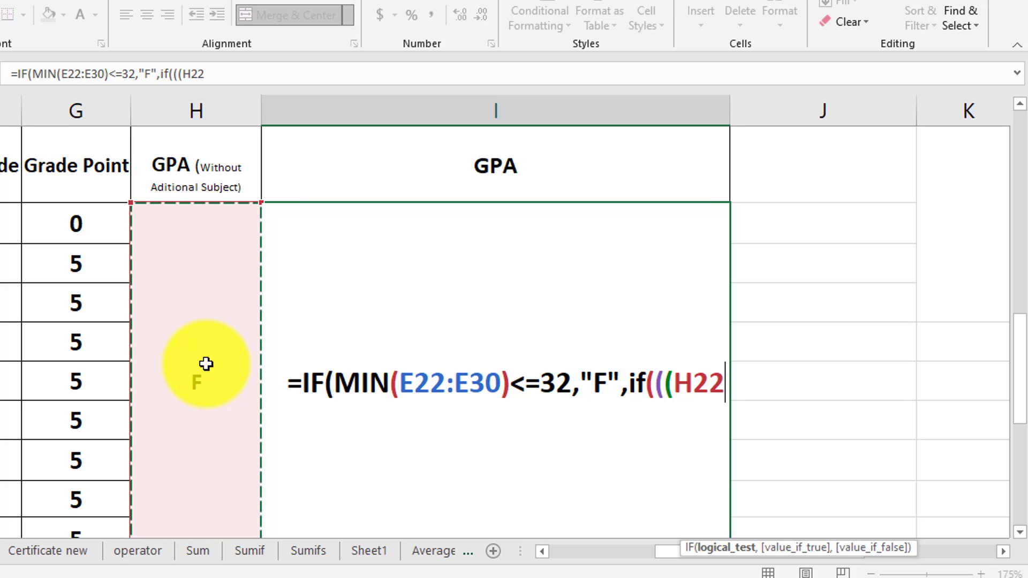
type("*")
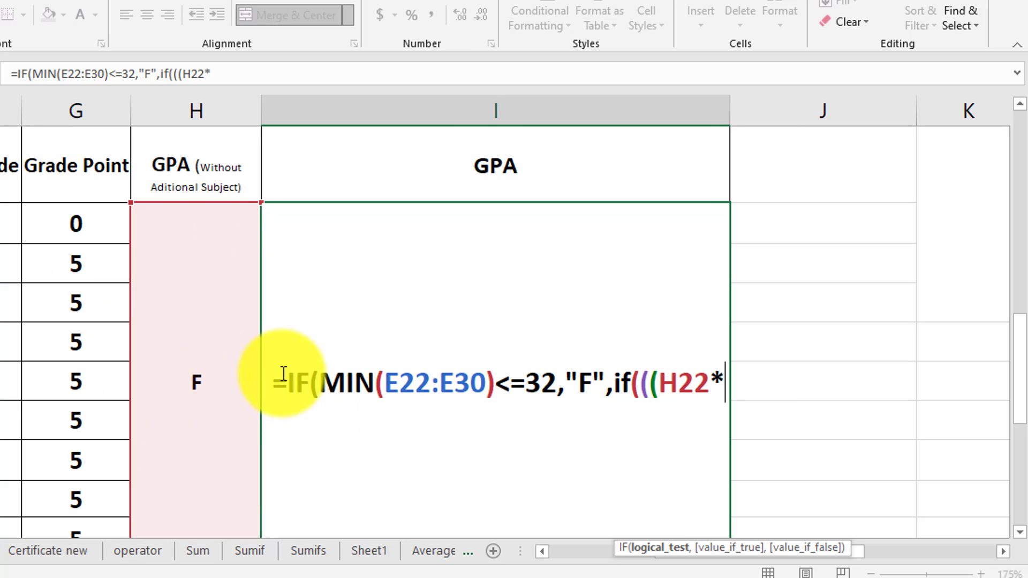
Step: Check the subject rows feeding the GPA formula and enter 9 as the multiplier for H22
scroll(126, 443, "down", 1)
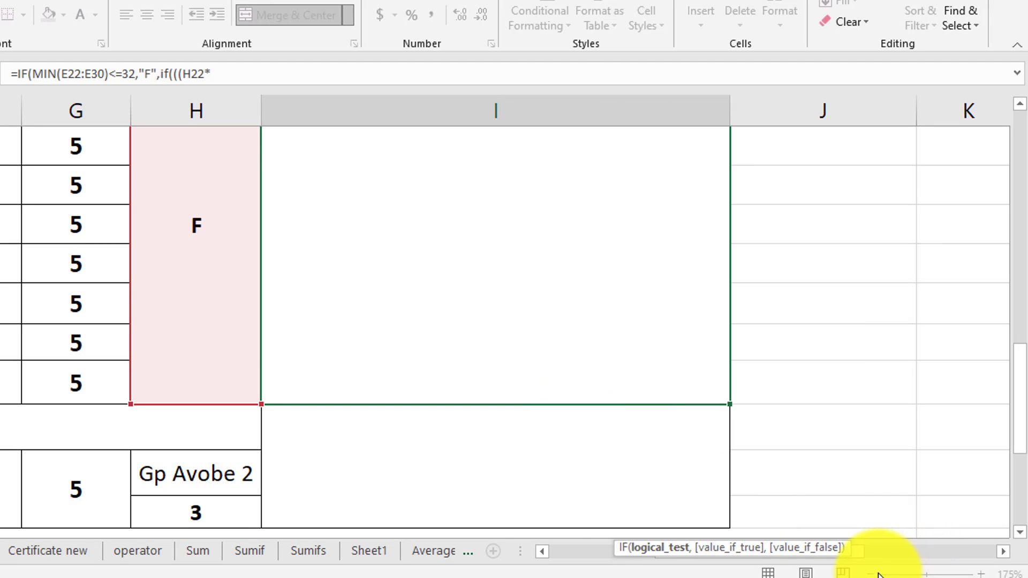
left_click(543, 552)
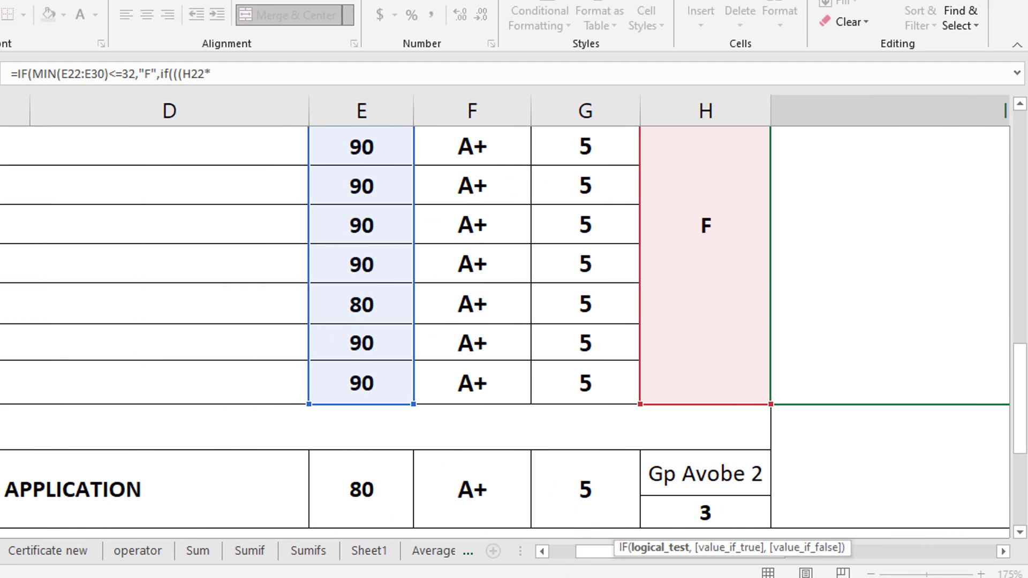
left_click(544, 553)
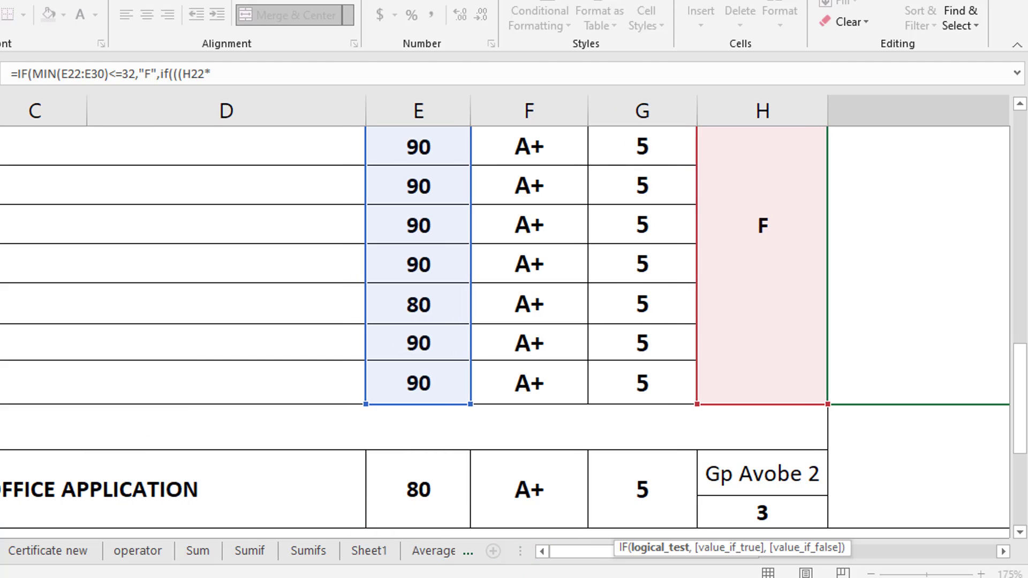
left_click(1003, 551)
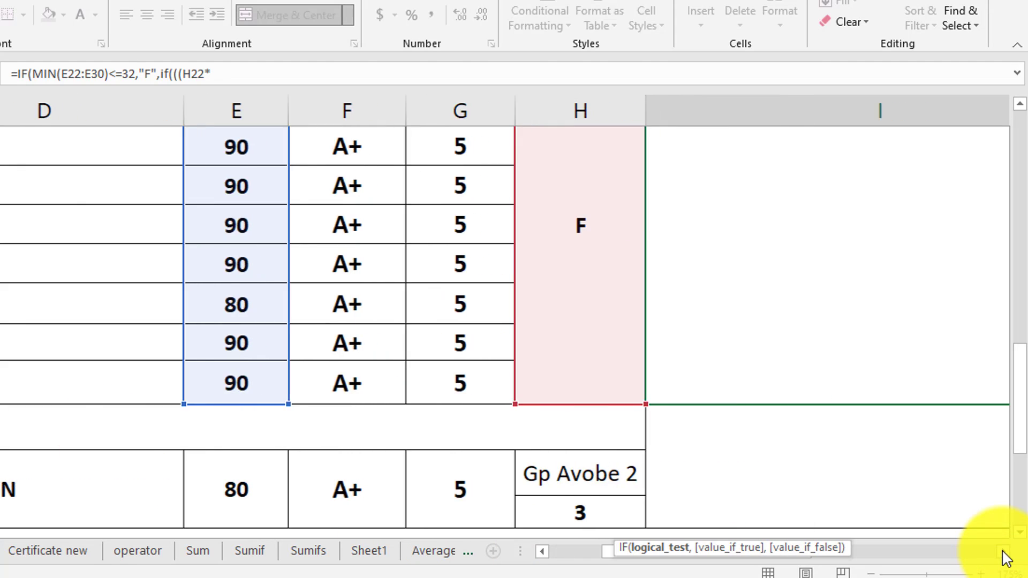
left_click(1003, 552)
scroll(857, 493, "up", 2)
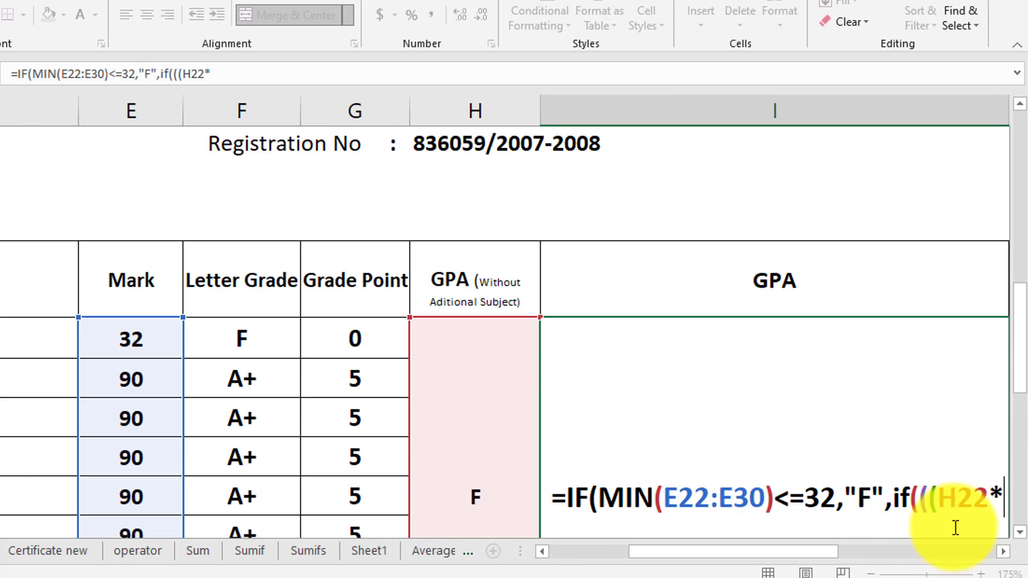
left_click(1003, 552)
left_click(1003, 552)
left_click(1003, 552)
scroll(725, 402, "down", 3)
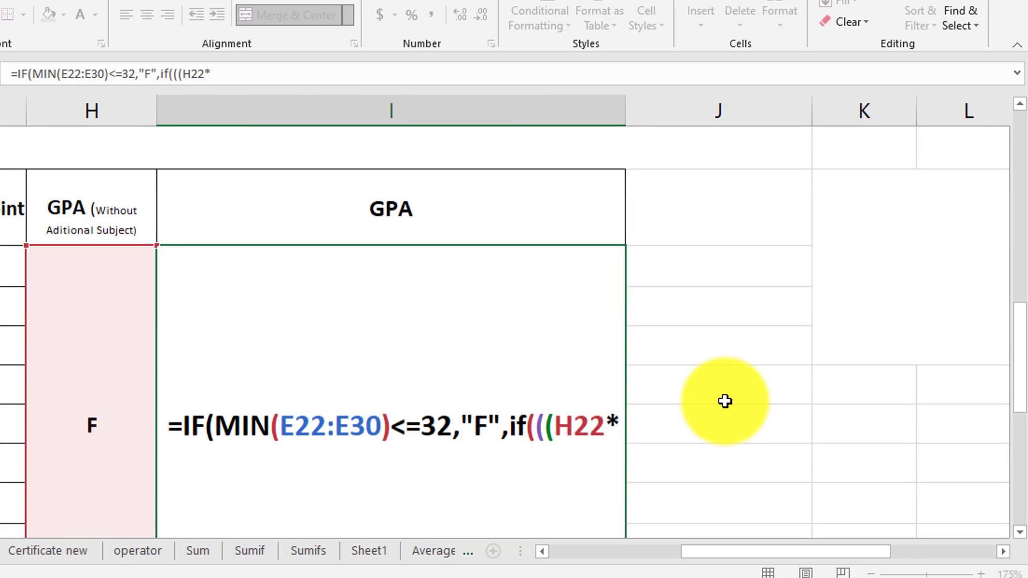
scroll(725, 402, "up", 2)
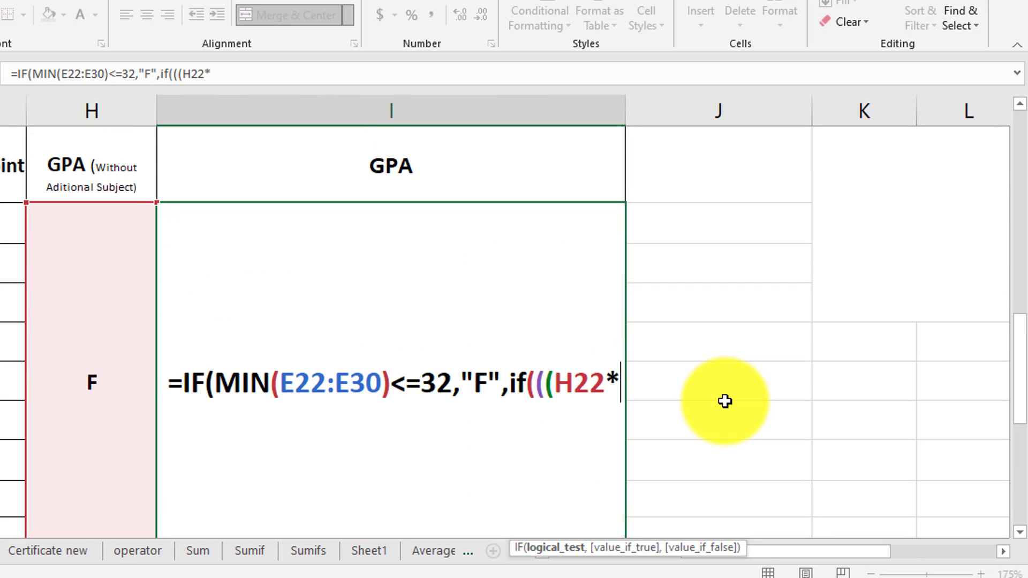
type("9")
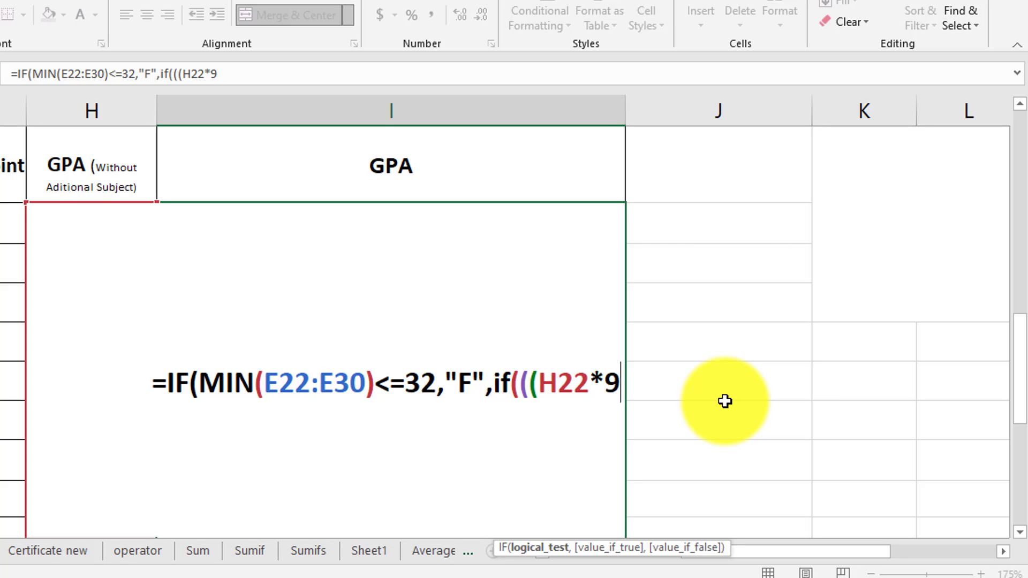
Step: Add the Gp Avobe 2 value from H33 to the H22*9 product and close the inner bracket
type("+")
scroll(400, 427, "down", 2)
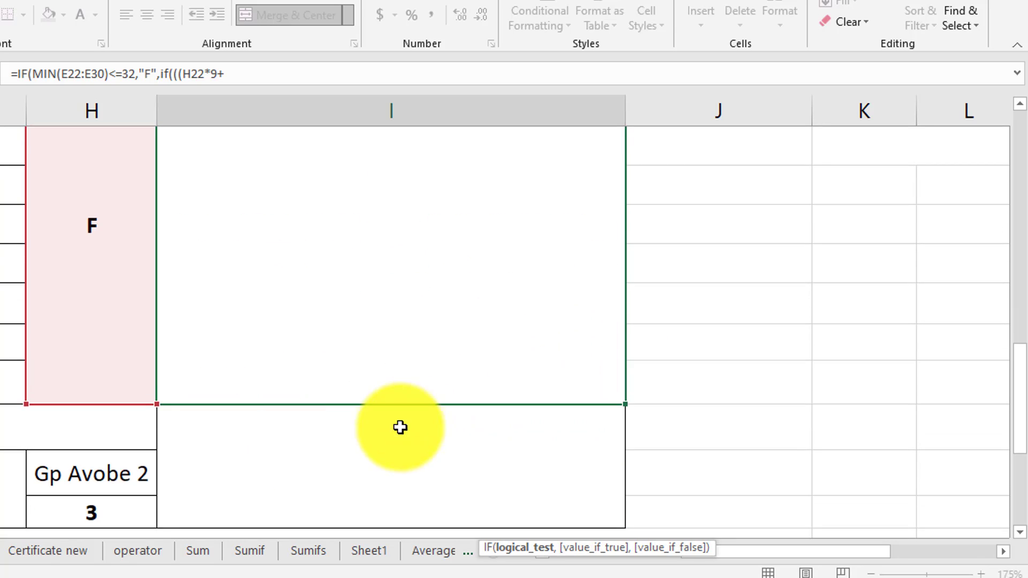
left_click(123, 510)
scroll(441, 443, "up", 2)
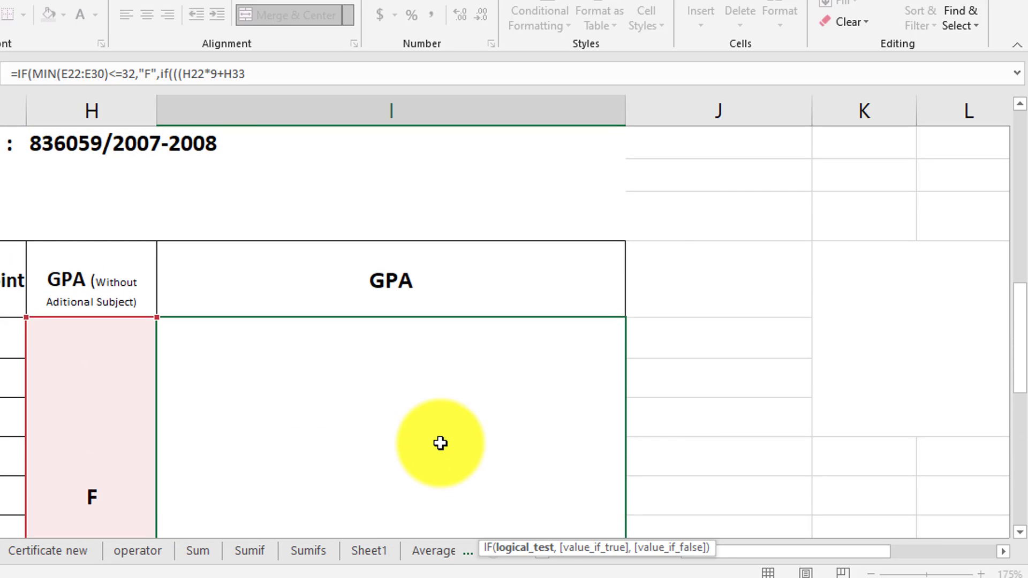
scroll(237, 460, "down", 3)
scroll(230, 382, "up", 3)
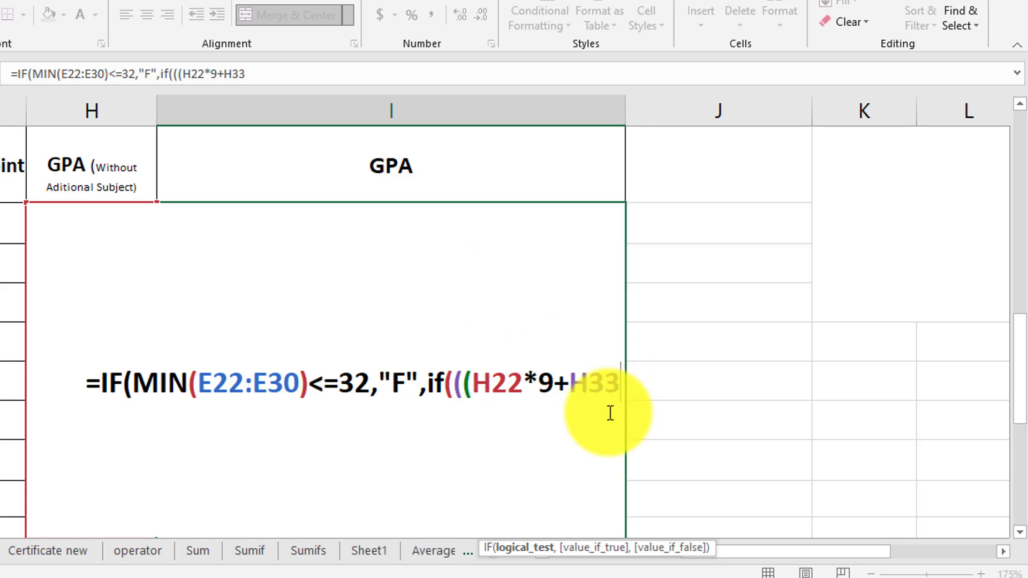
type(")")
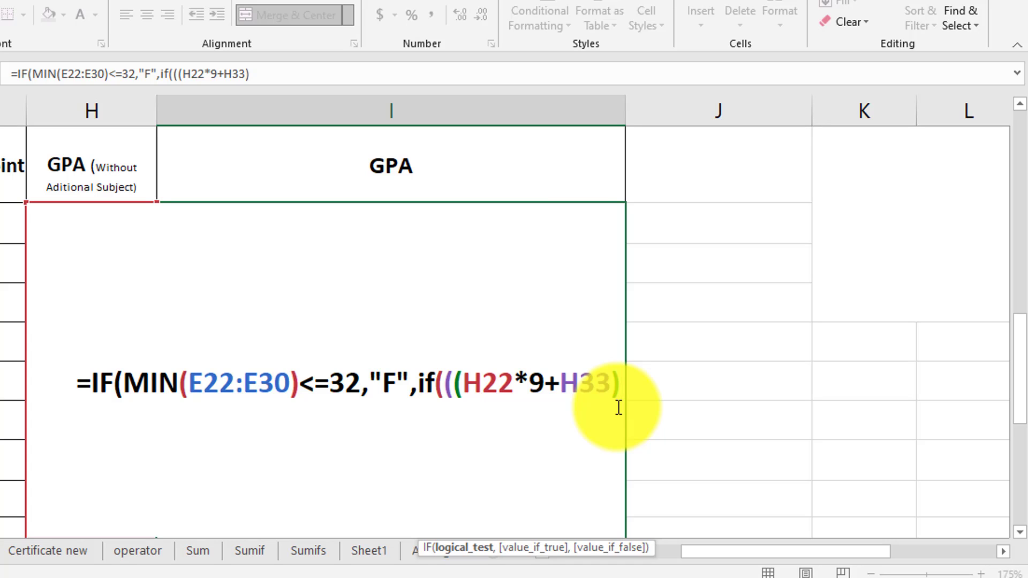
Step: Divide the bracketed sum by 9 and close the surrounding bracket so the test reads ((H22*9+H33)/9)
type("/9")
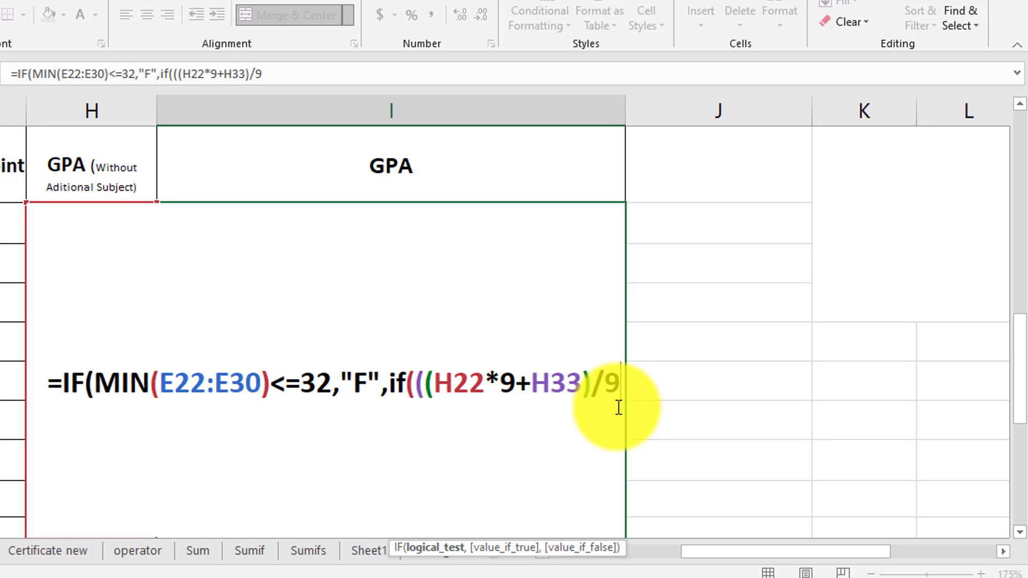
type(">")
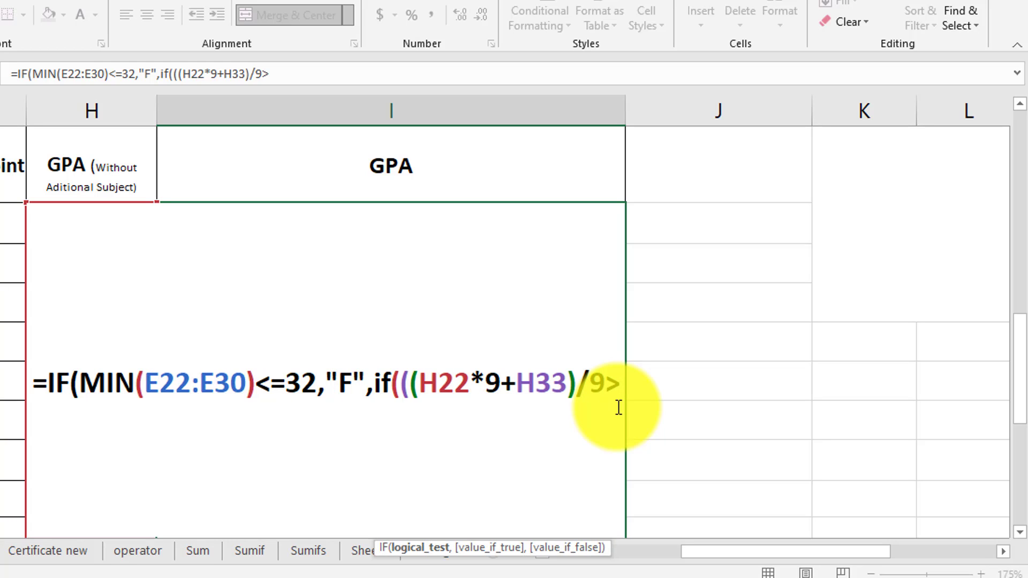
key("BackSpace")
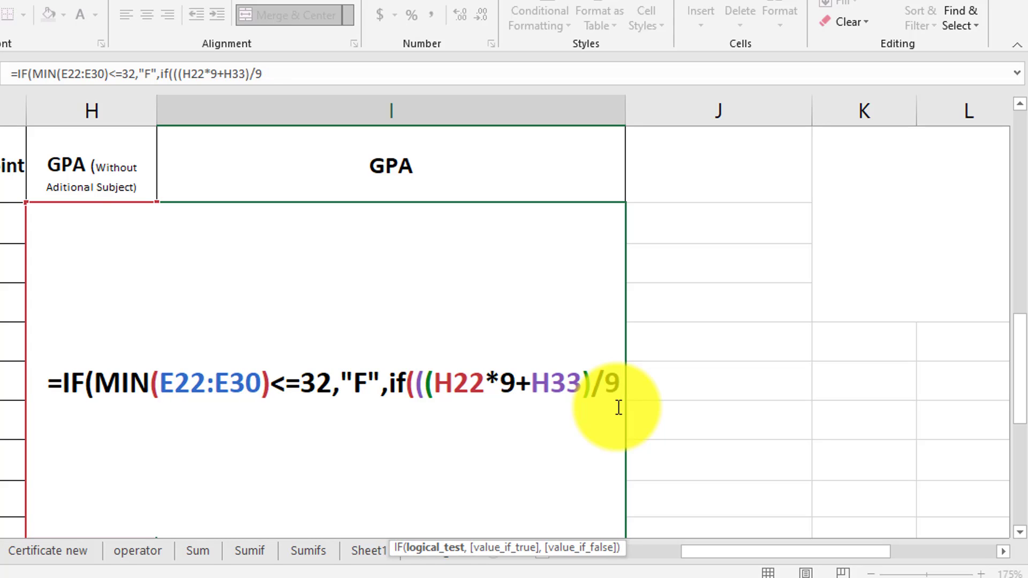
type(")")
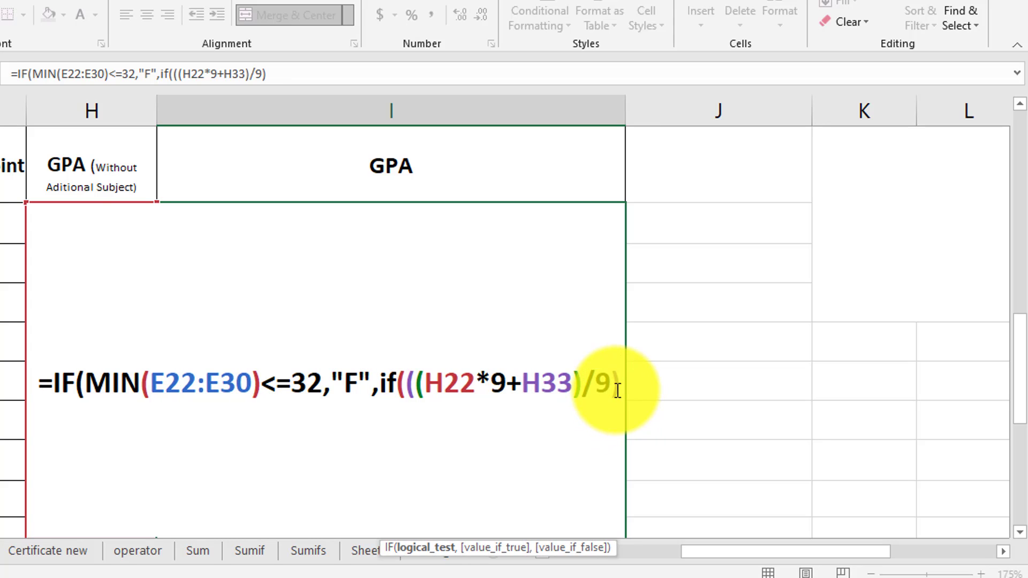
left_click_drag(615, 387, 438, 395)
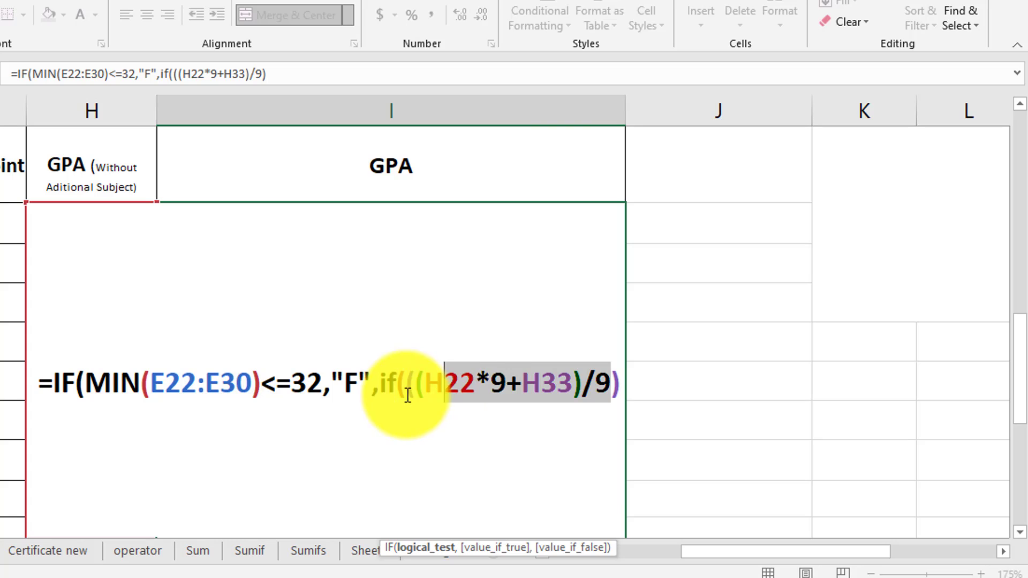
left_click(622, 383)
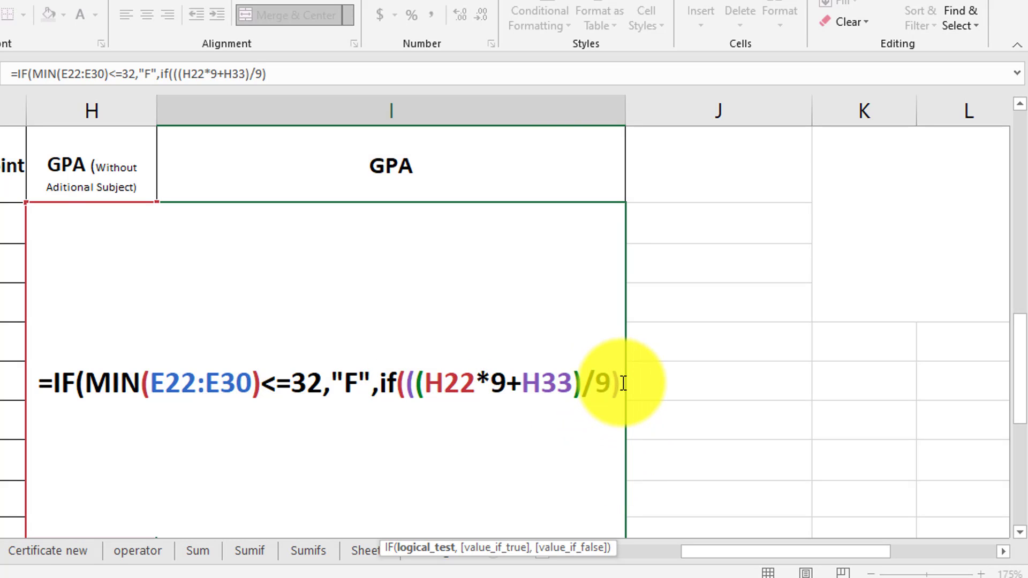
Step: Complete the nested IF's test as greater than 5 and give 5 as its value if true
type(">")
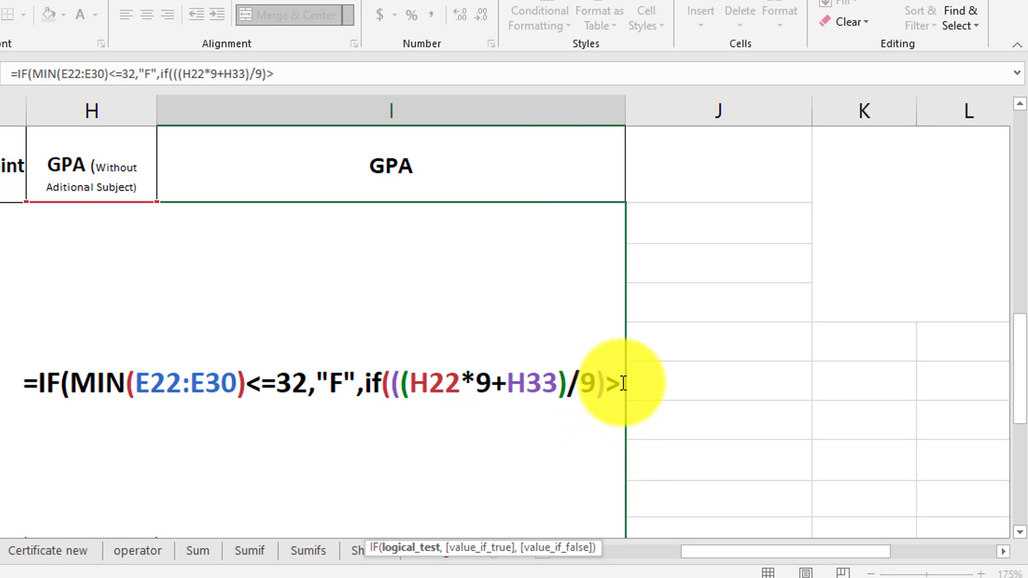
type("5,")
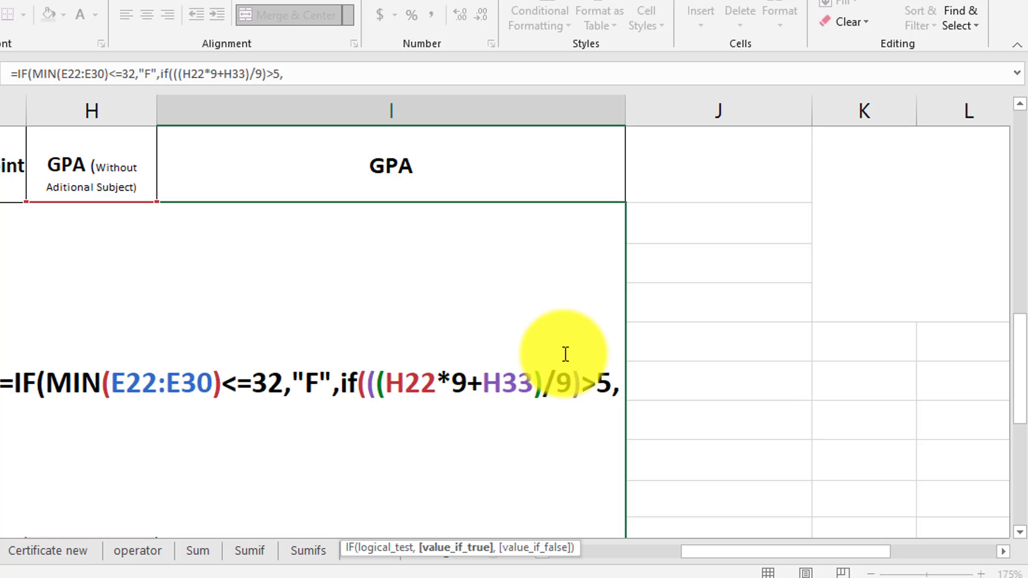
type("5")
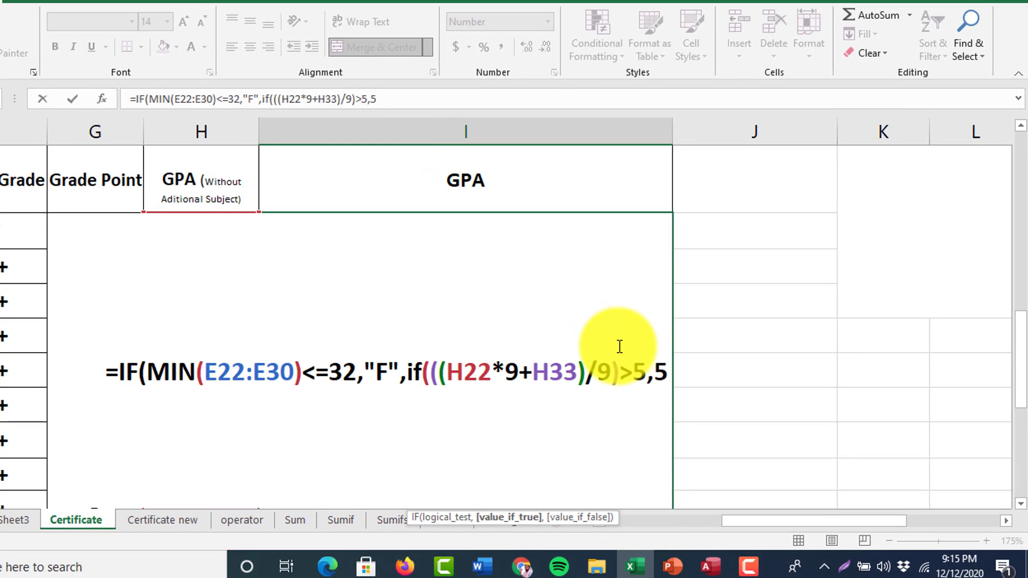
type(",")
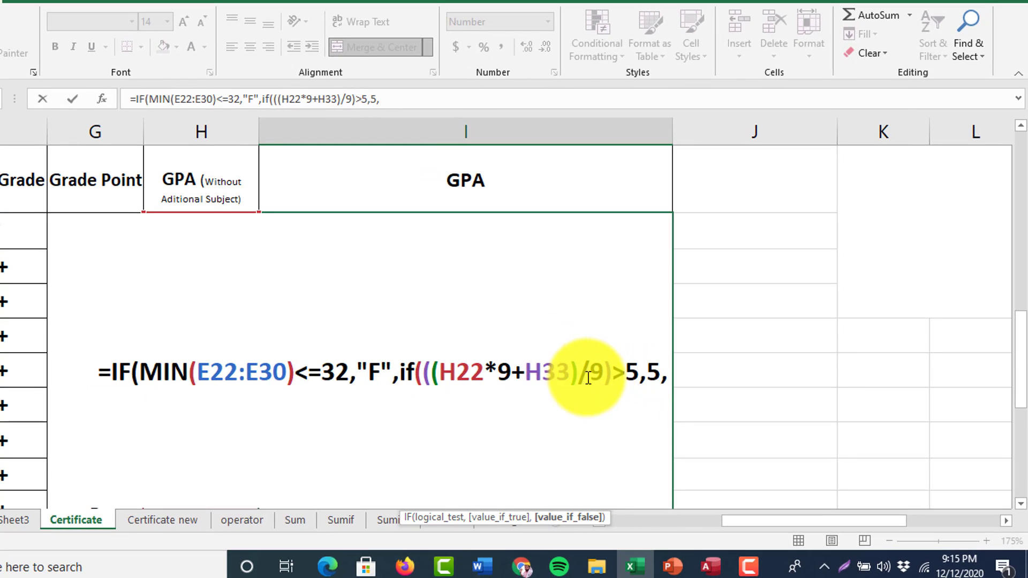
Step: Use ((H22*9+H33)/9) as the nested IF's value if false and enter the GPA formula, accepting the proposed bracket correction
left_click_drag(594, 377, 430, 385)
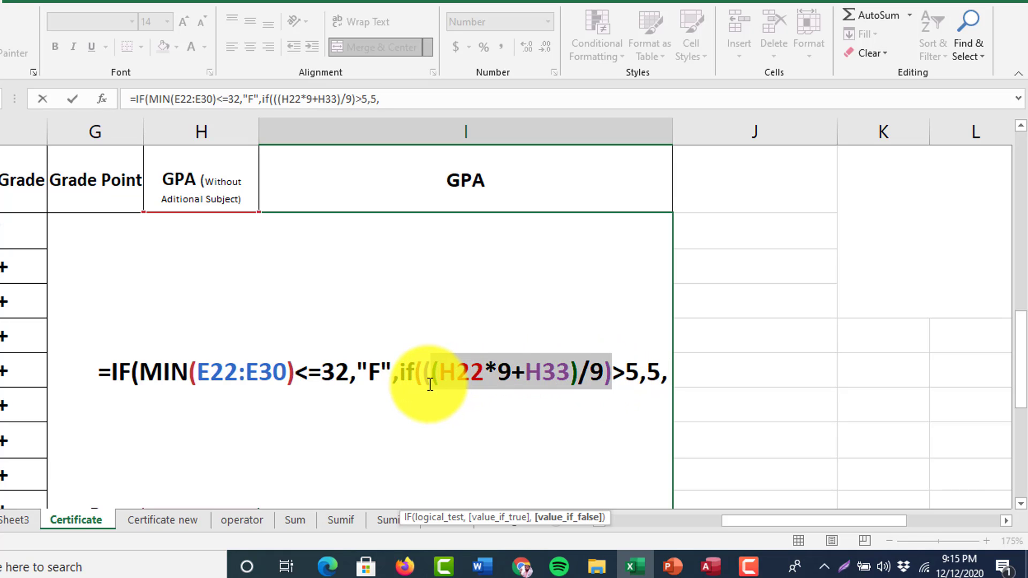
left_click(669, 378)
type("((H22*9+H33)/9)")
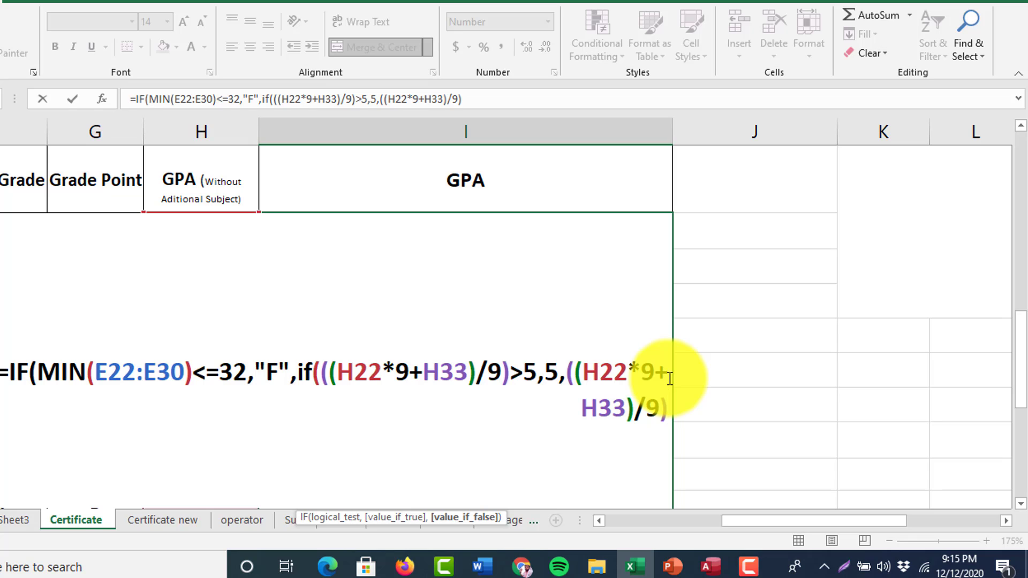
key("Return")
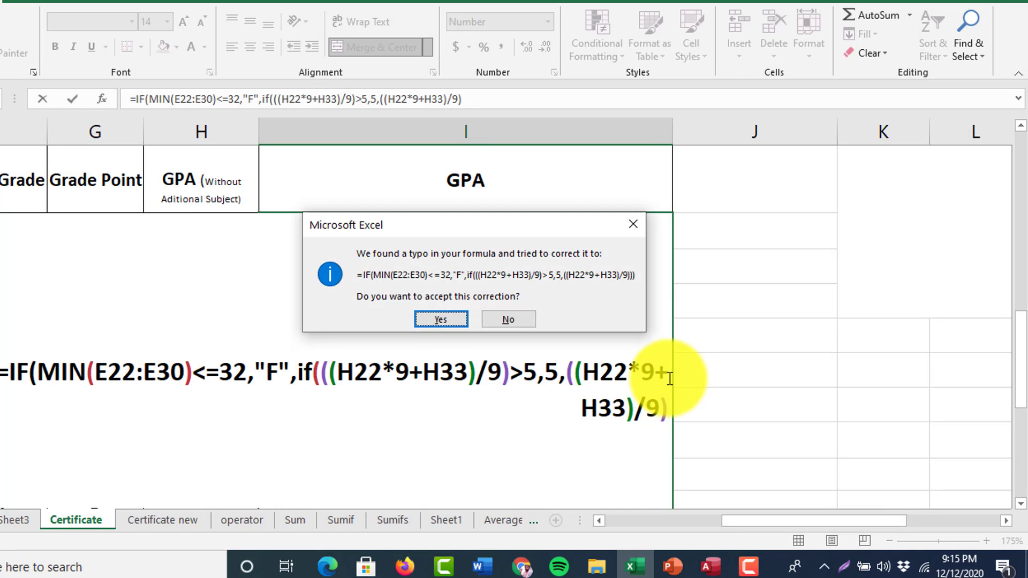
left_click(418, 317)
scroll(466, 326, "down", 1)
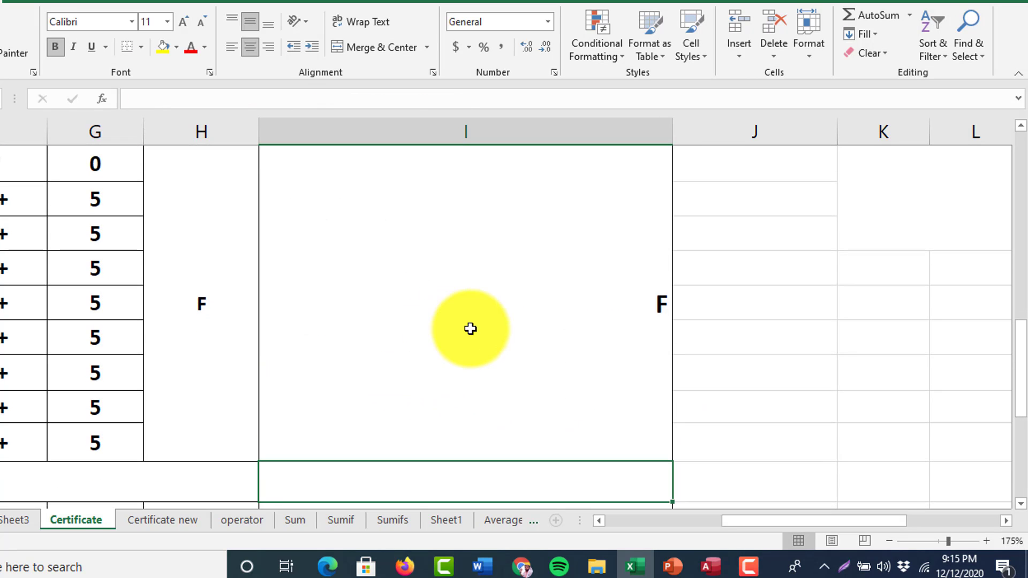
Step: Narrow column I, which holds the final GPA
scroll(455, 335, "down", 2)
left_click_drag(617, 131, 357, 142)
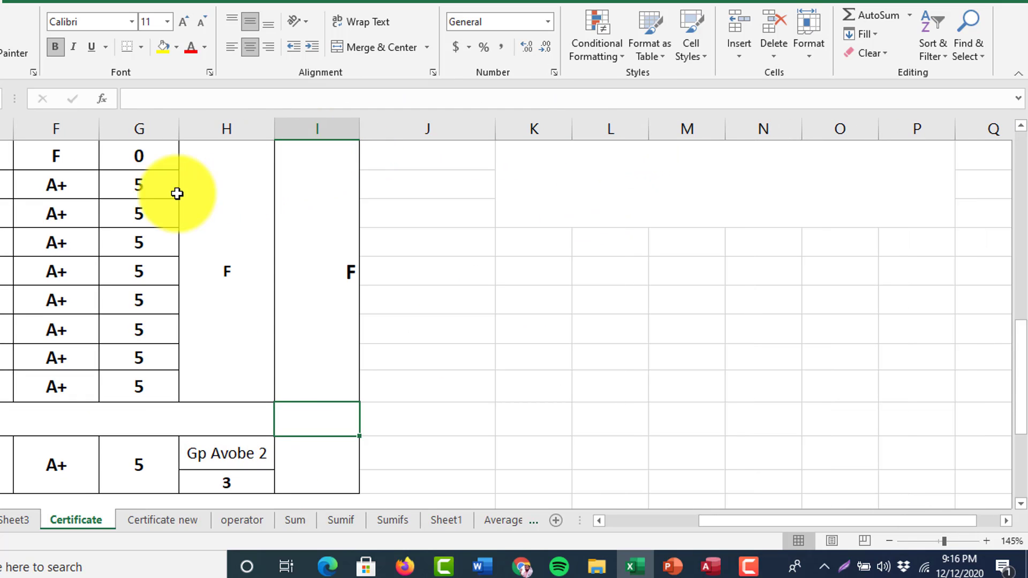
Step: Set the first subject's mark in E22 to 33 and check the GPA without the additional subject
left_click(2, 155)
type("90")
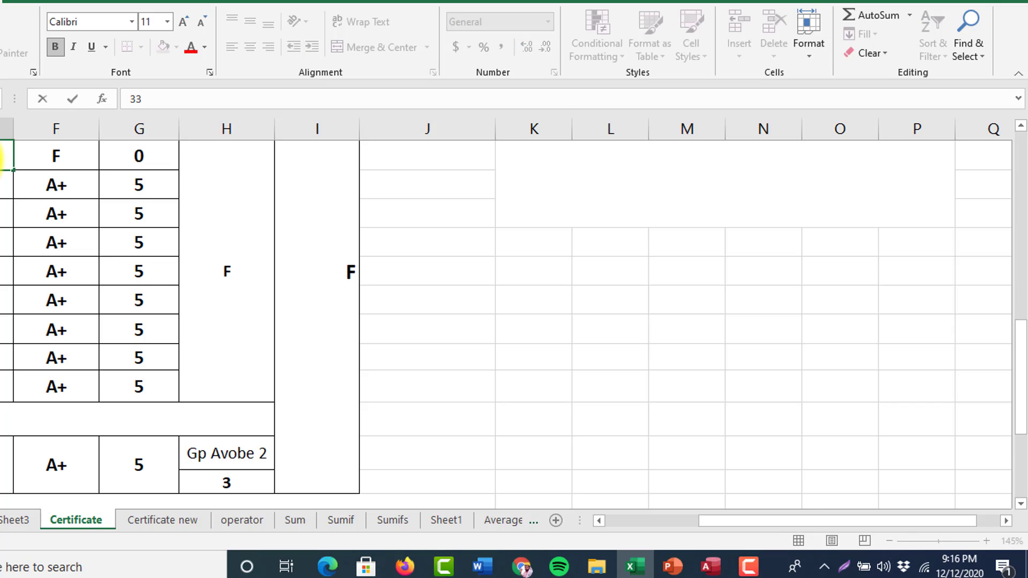
key("Return")
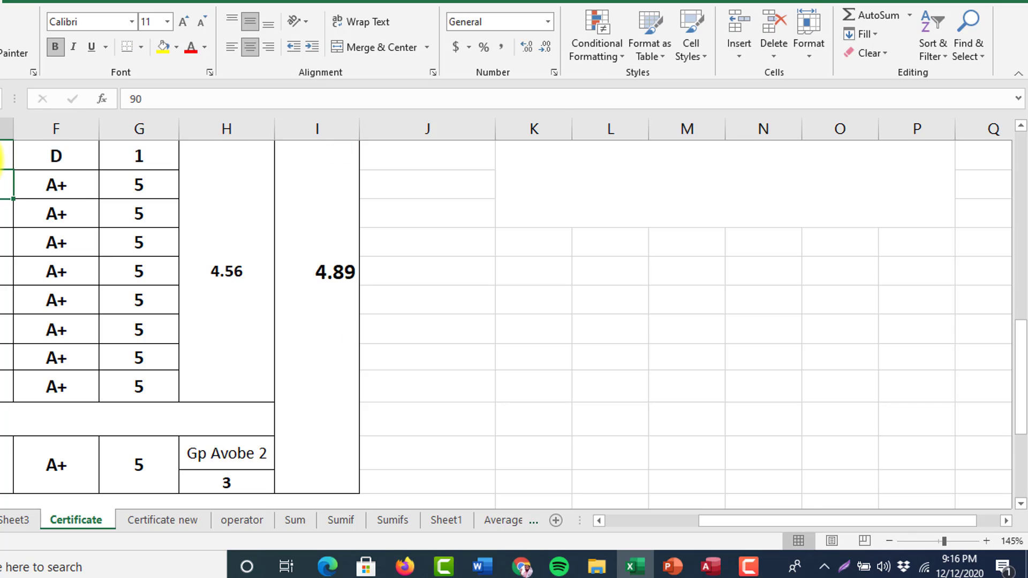
left_click(234, 297)
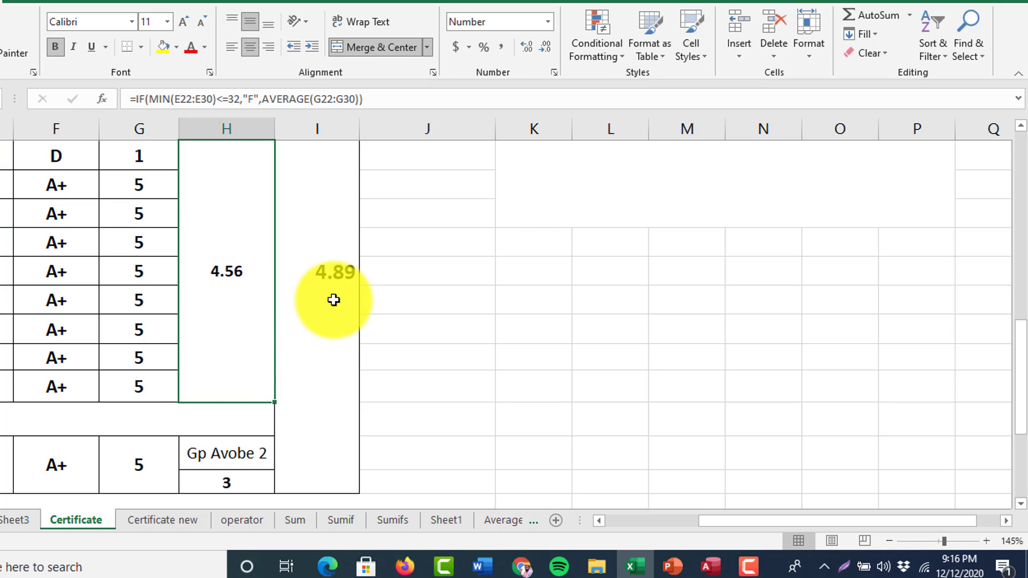
scroll(107, 375, "up", 2)
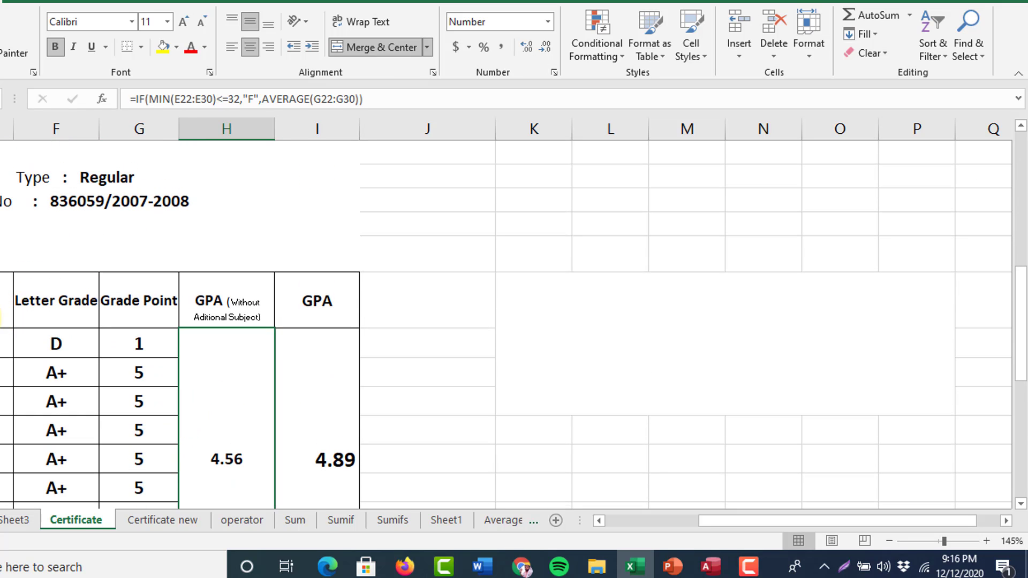
Step: Set the first subject's mark in E22 to 80 and check its grade point and the GPA without the additional subject
left_click(5, 343)
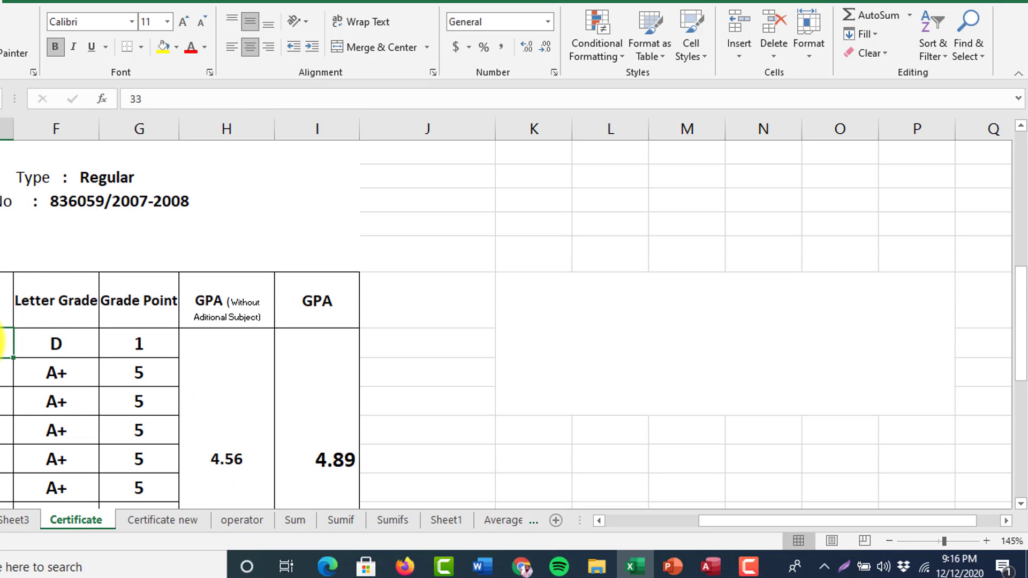
type("80")
left_click(51, 425)
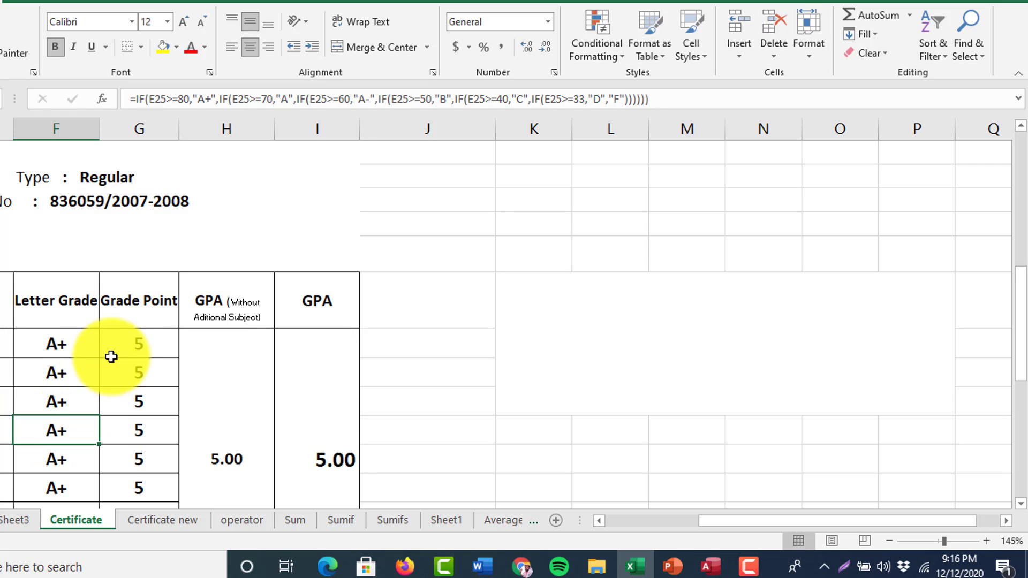
left_click(134, 342)
left_click(223, 436)
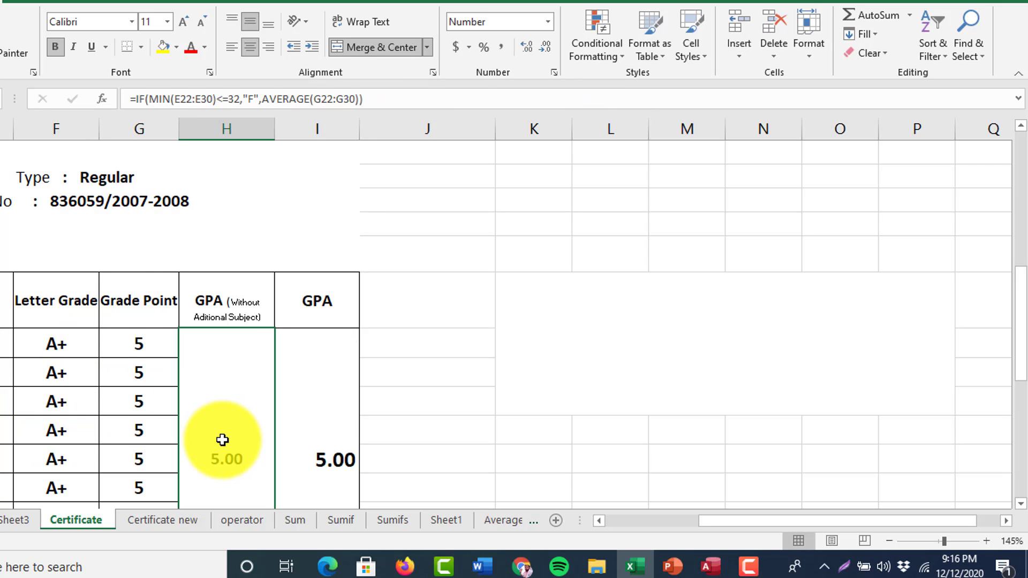
Step: Set the additional subject's mark to 20 and check the final GPA
scroll(214, 454, "down", 2)
scroll(214, 454, "down", 2)
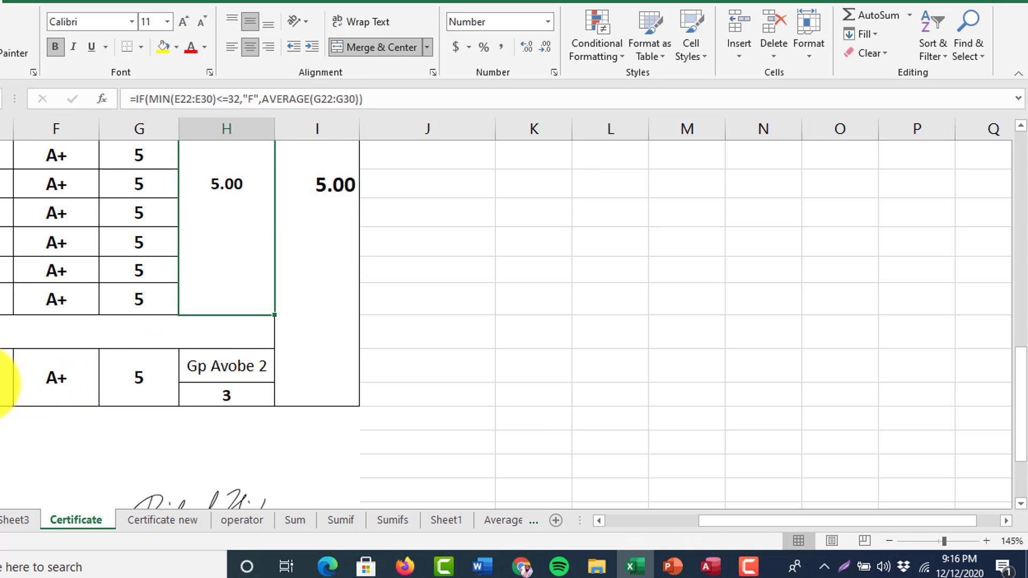
left_click(4, 382)
type("20")
key("Return")
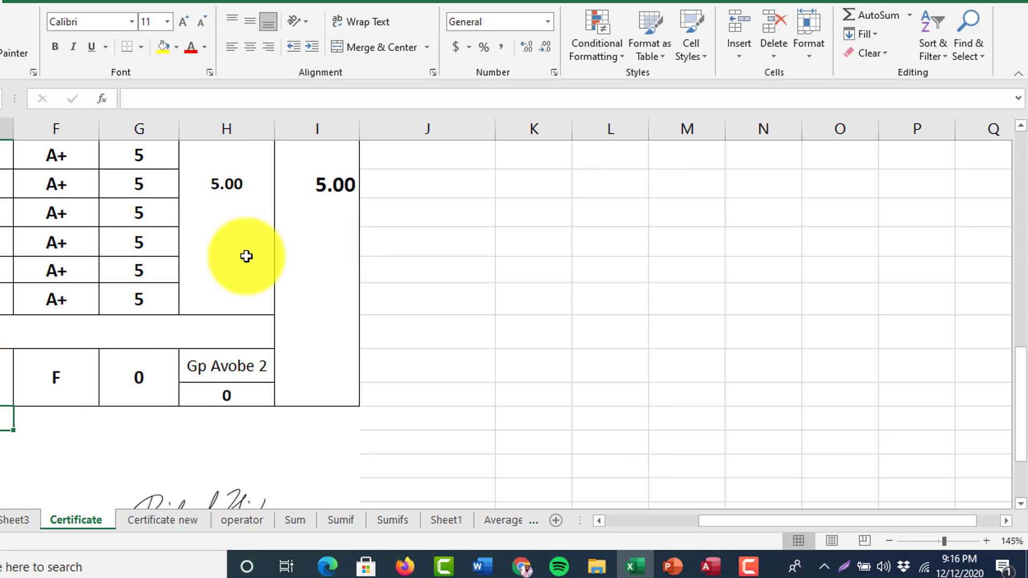
left_click(311, 209)
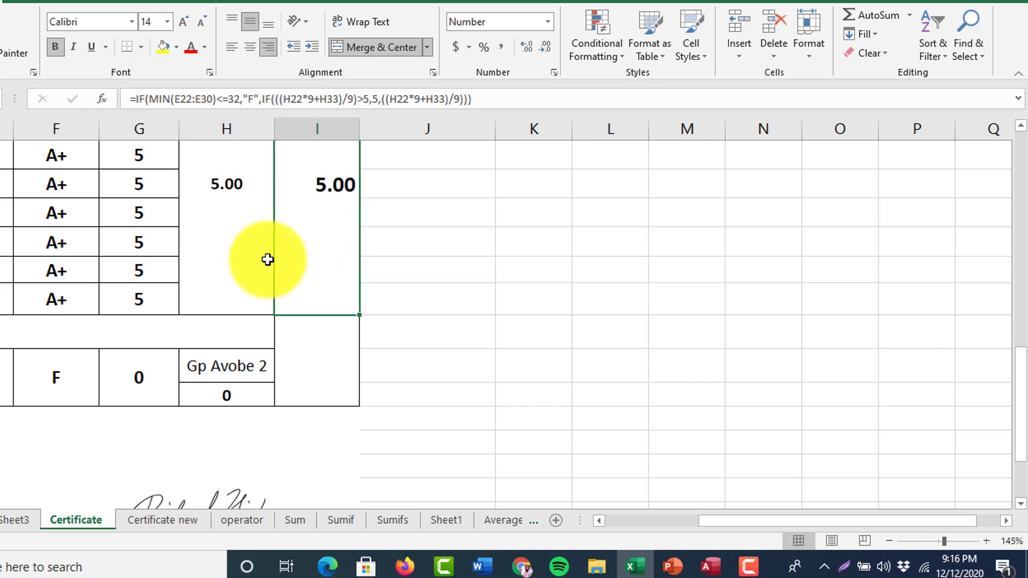
Step: Test the first subject's mark in E22 with 40 and replace it with 60
scroll(32, 300, "up", 3)
left_click(4, 284)
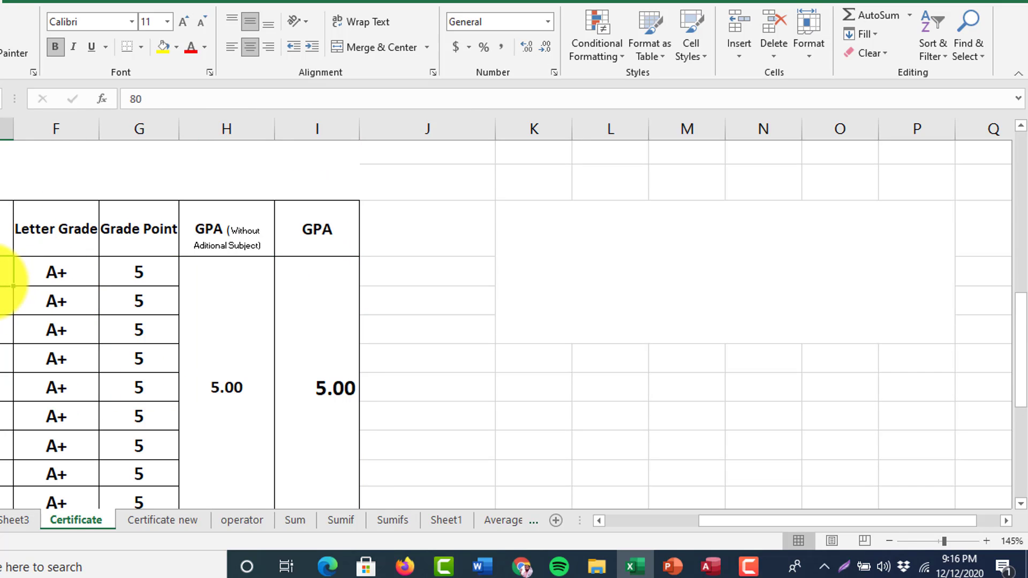
type("40")
key("Return")
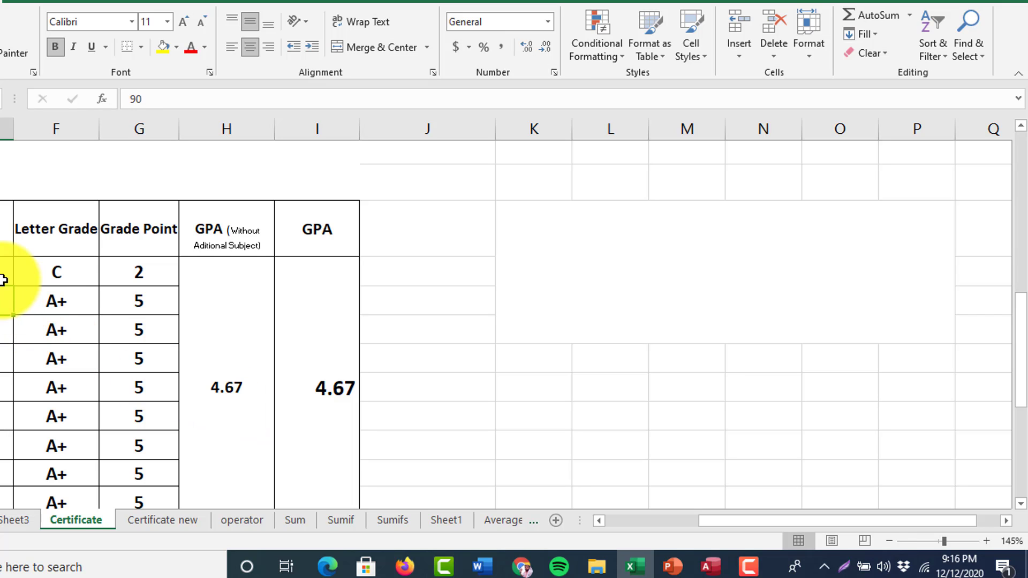
type("60")
key("Return")
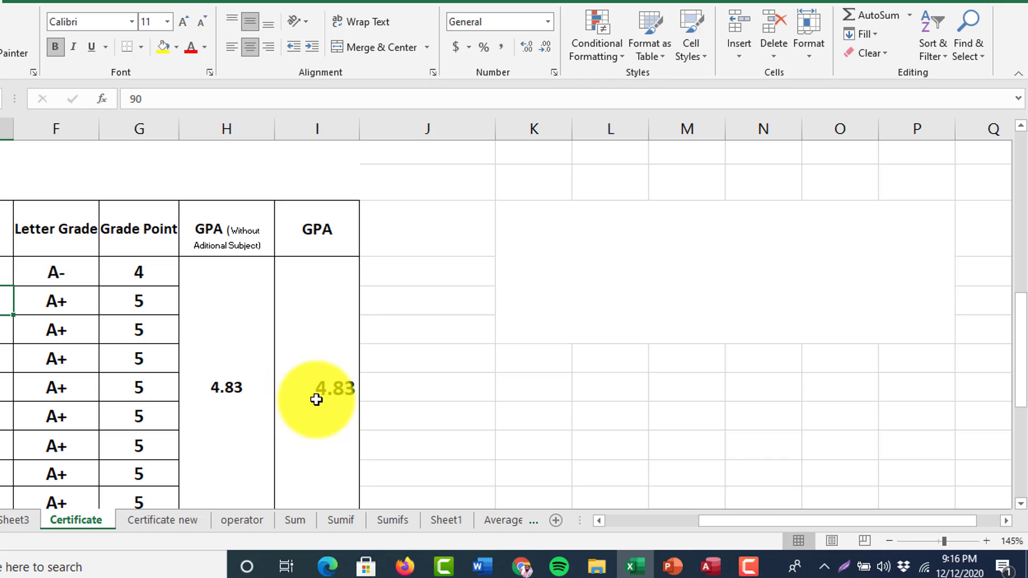
Step: Test the final GPA with the additional subject's mark at 50 and at 60
scroll(316, 394, "down", 2)
left_click(4, 378)
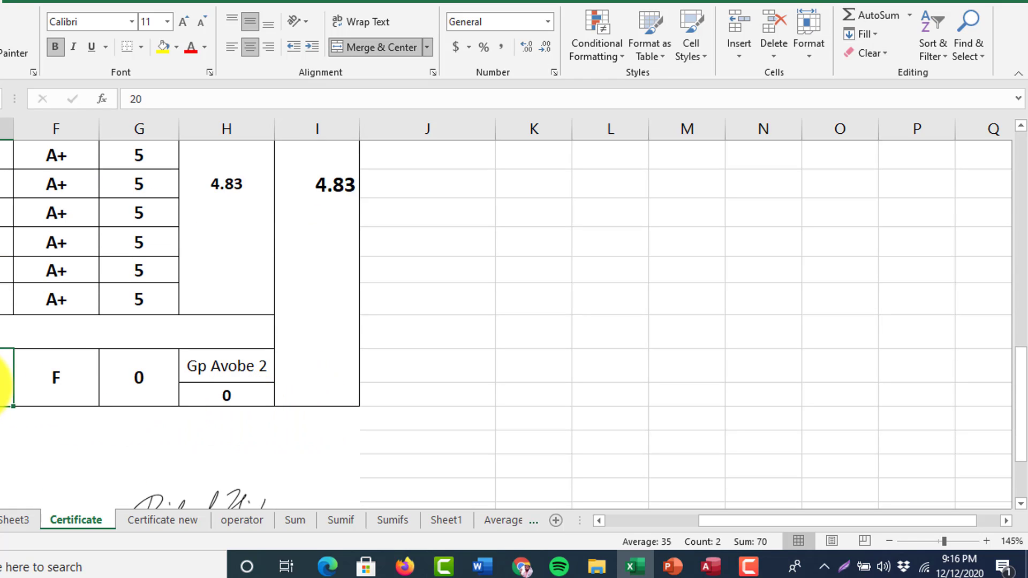
type("50")
key("Return")
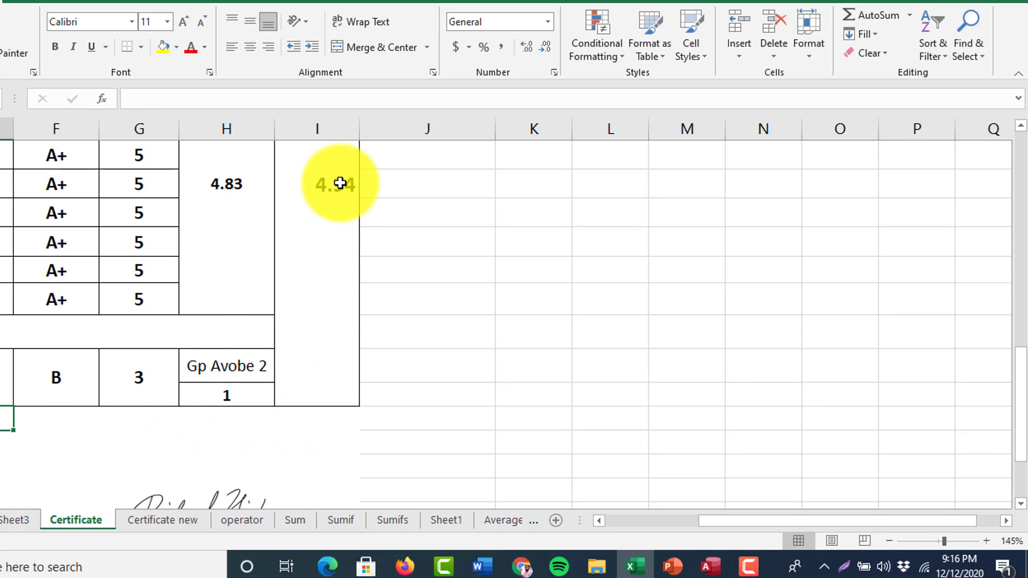
left_click(6, 383)
type("60")
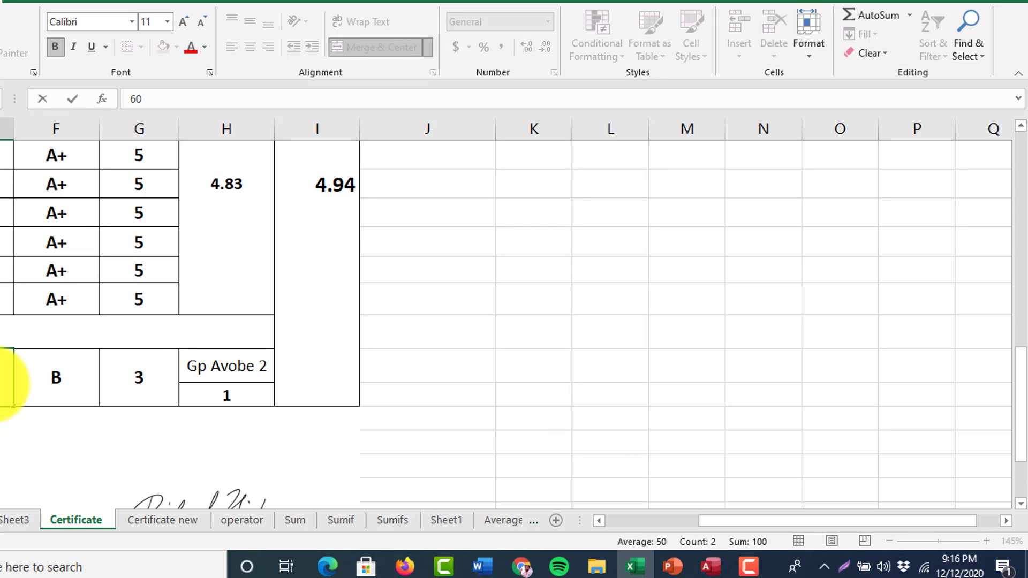
key("Return")
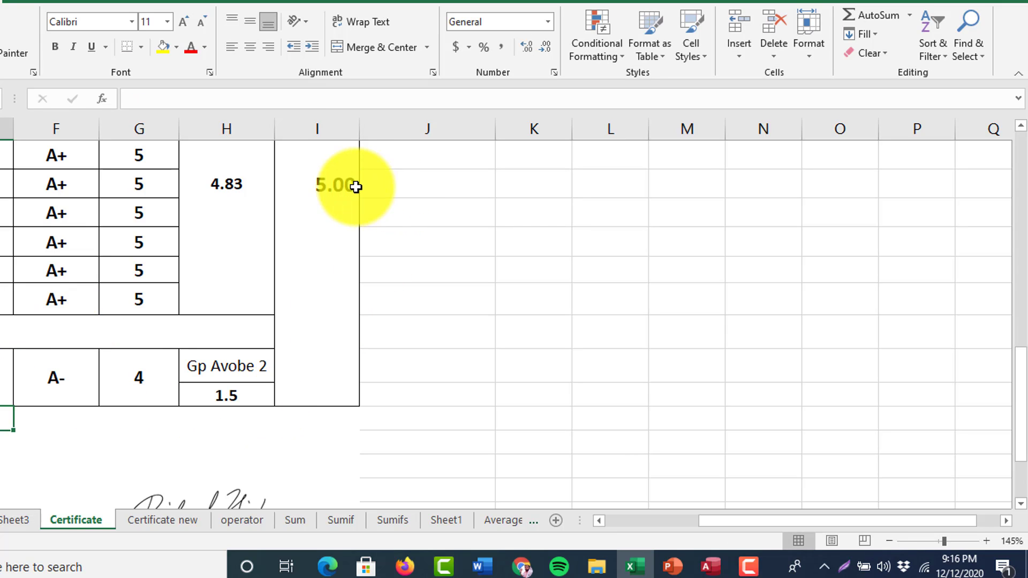
Step: Test the additional subject's mark with 70 and replace it with 80
left_click(4, 379)
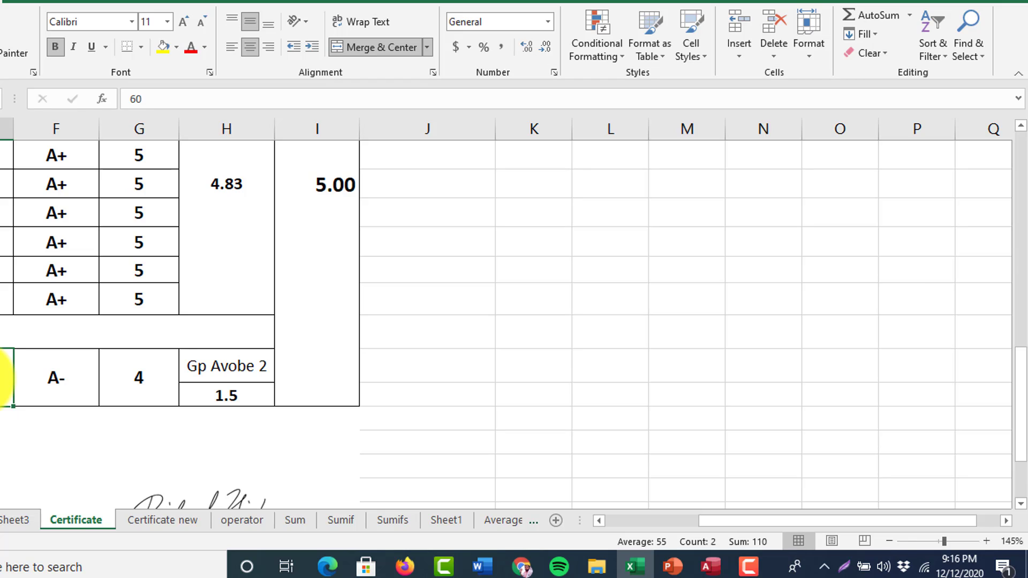
type("70")
key("Return")
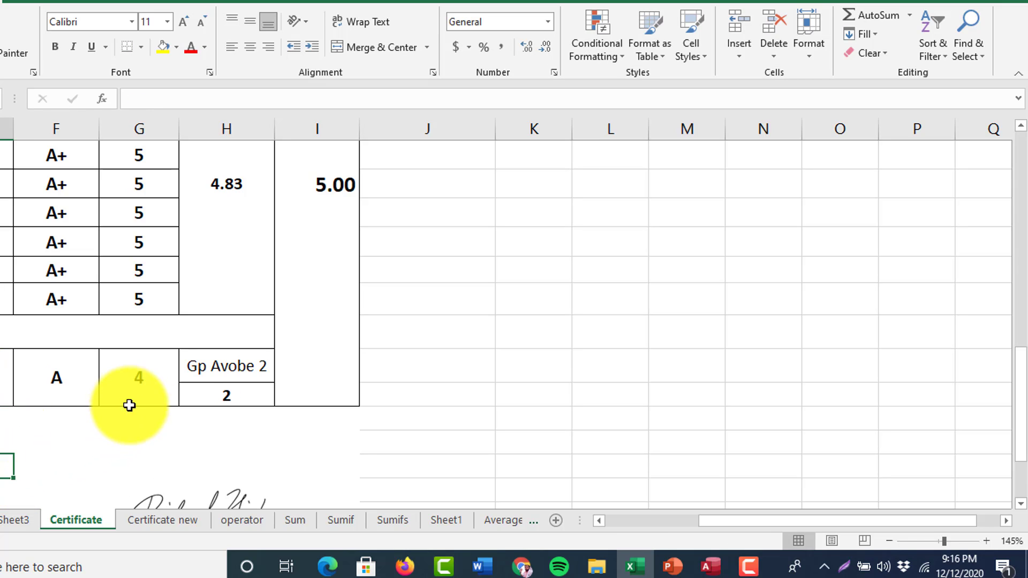
left_click(9, 393)
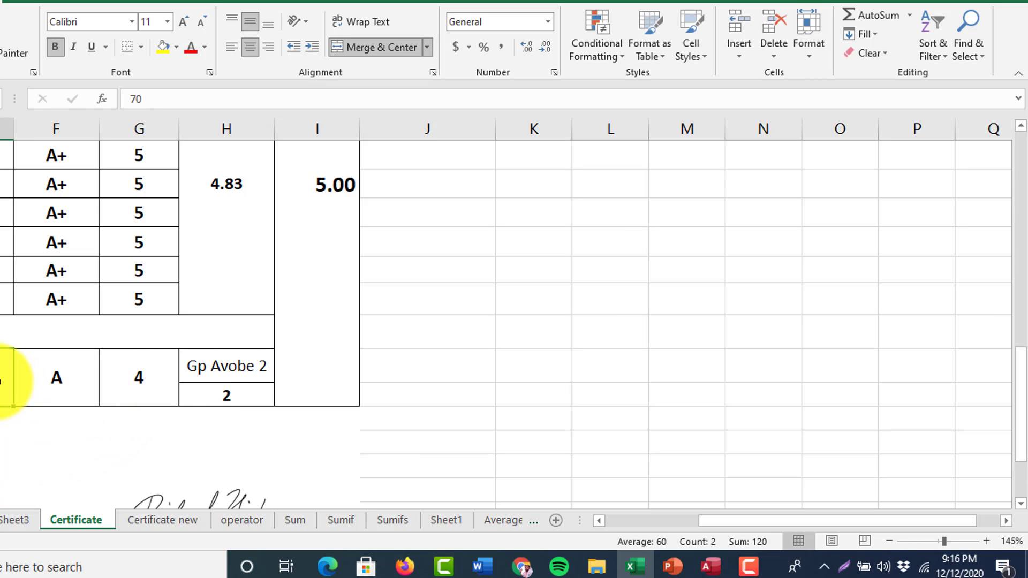
type("80")
key("Return")
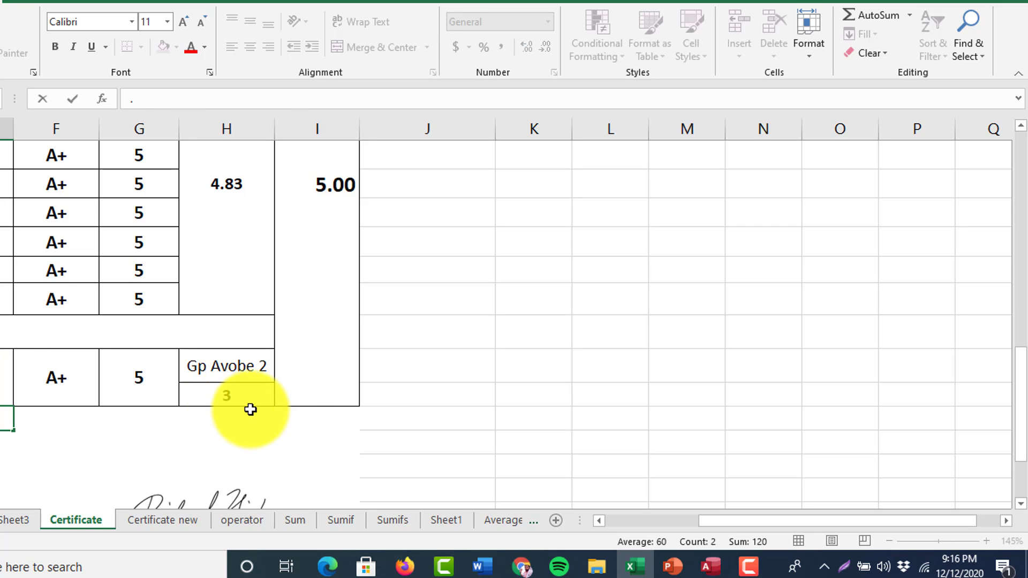
type(".")
Step: Examine the final GPA formula's MIN(E22:E30)<=32 test and the start of its nested IF
left_click(325, 239)
scroll(522, 326, "up", 3)
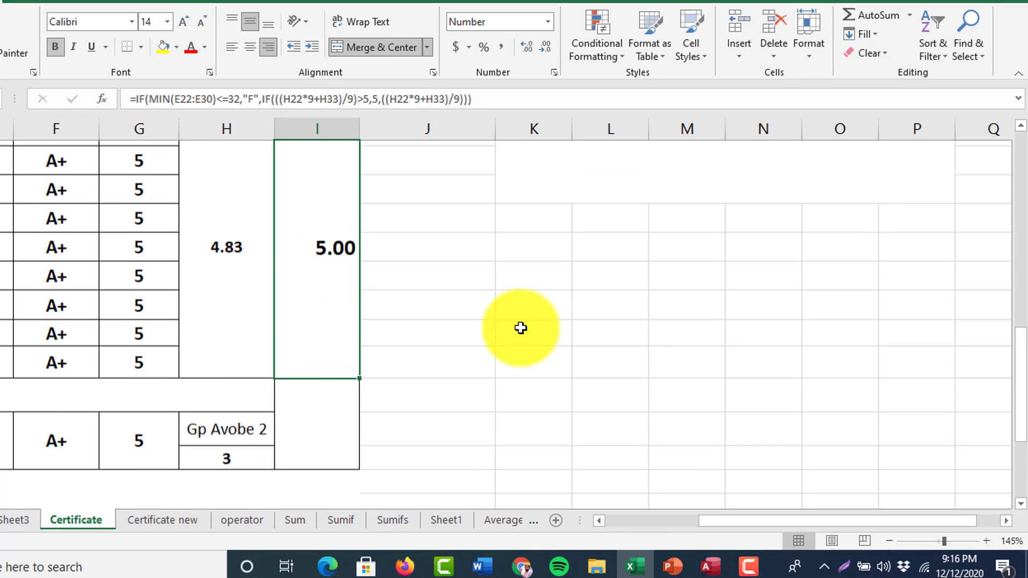
double_click(322, 389)
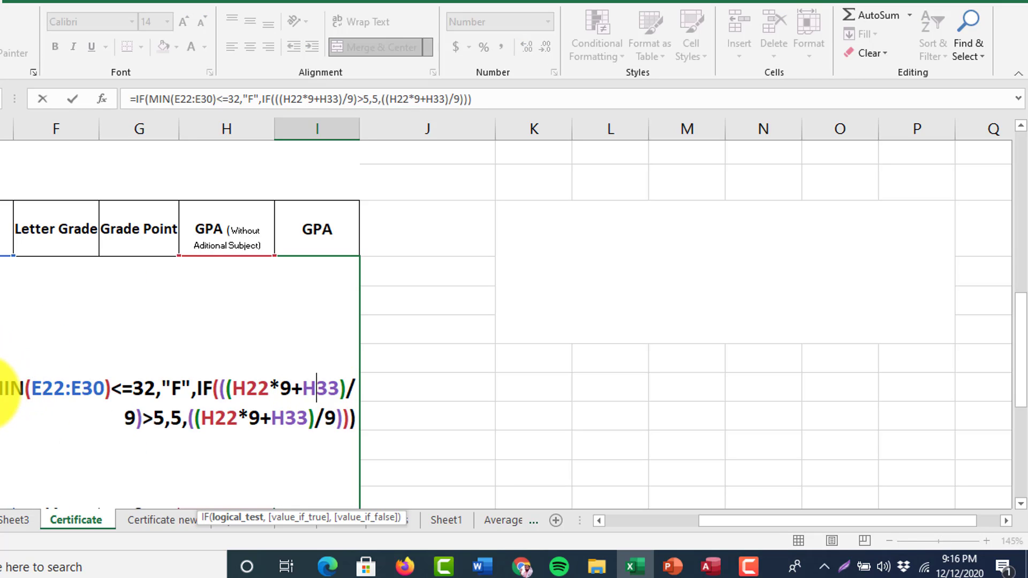
left_click_drag(0, 394, 106, 396)
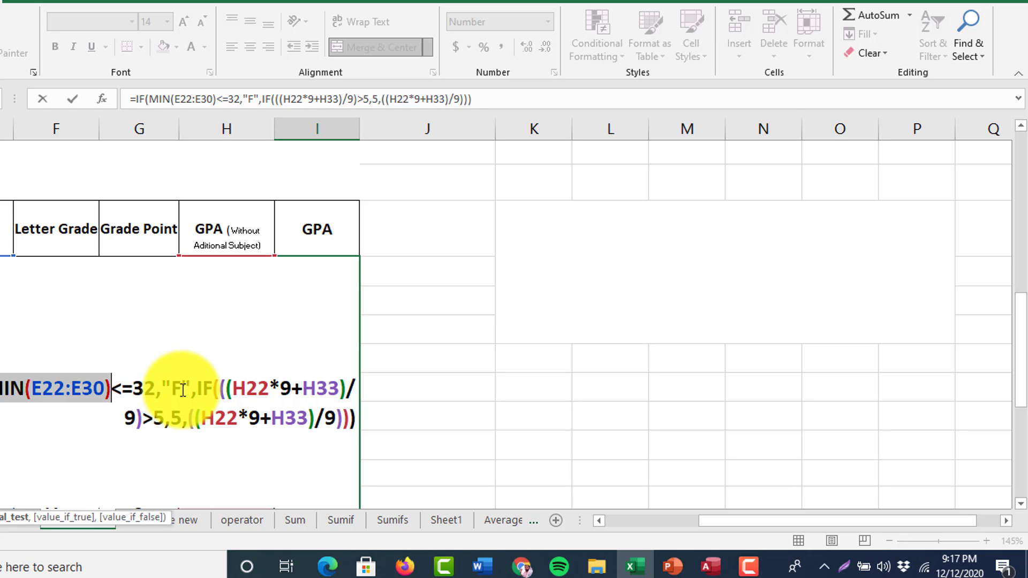
left_click(204, 389)
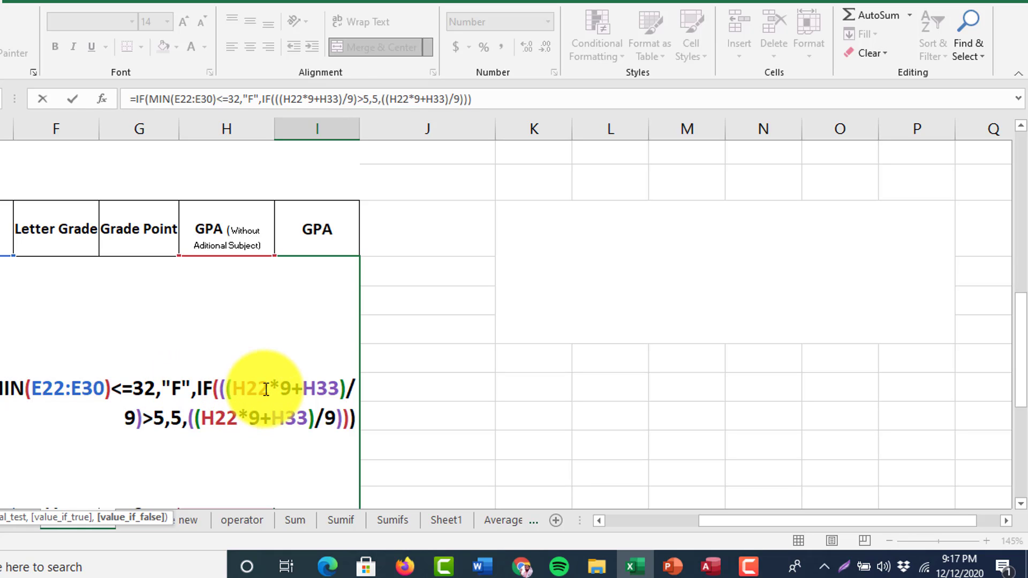
key("Return")
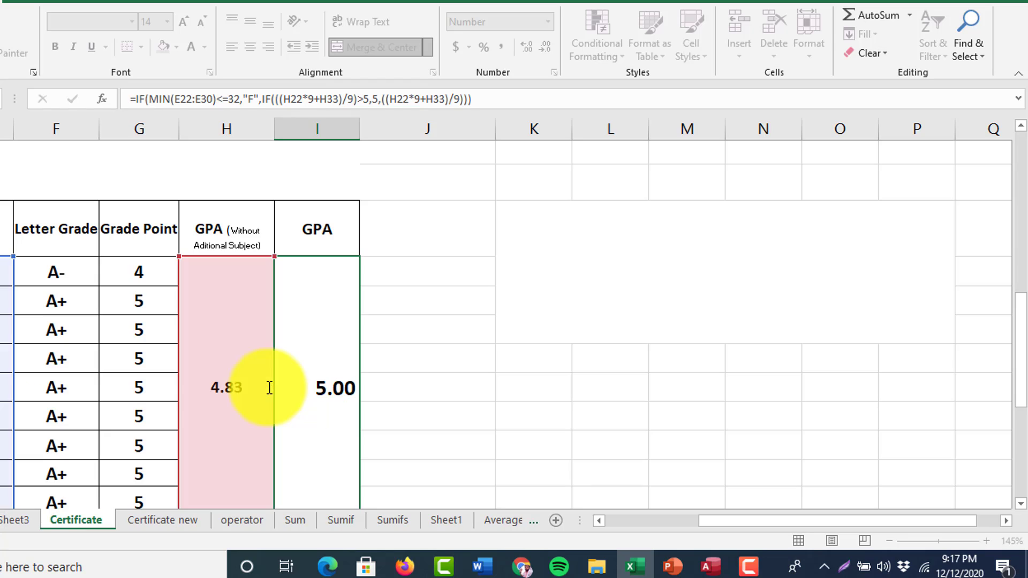
Step: Examine the H22 GPA, the Gp Avobe 2 value and how the final GPA's nested IF uses (H22*9+H33)/9 with the limit of 5
left_click(202, 390)
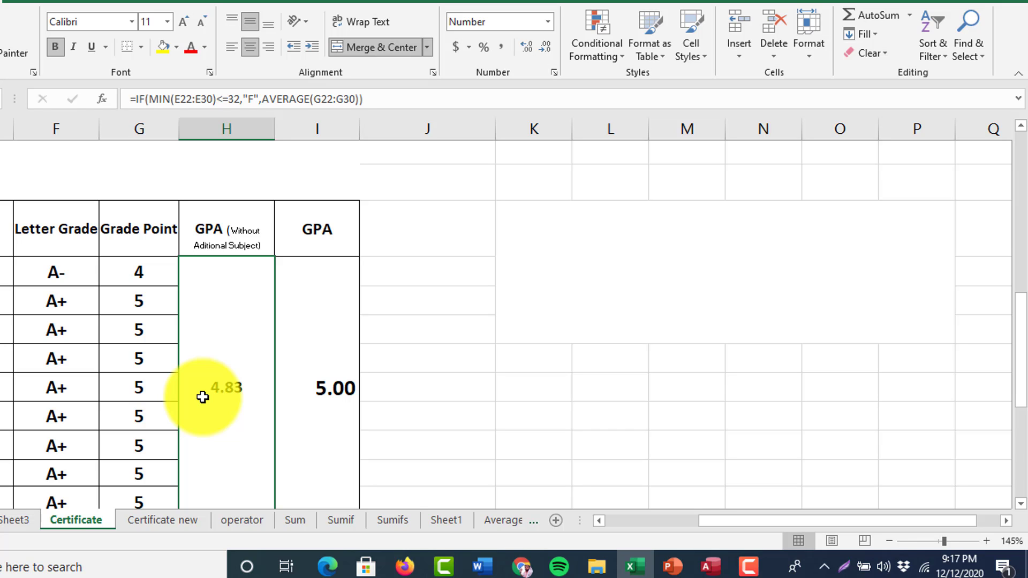
scroll(216, 391, "down", 3)
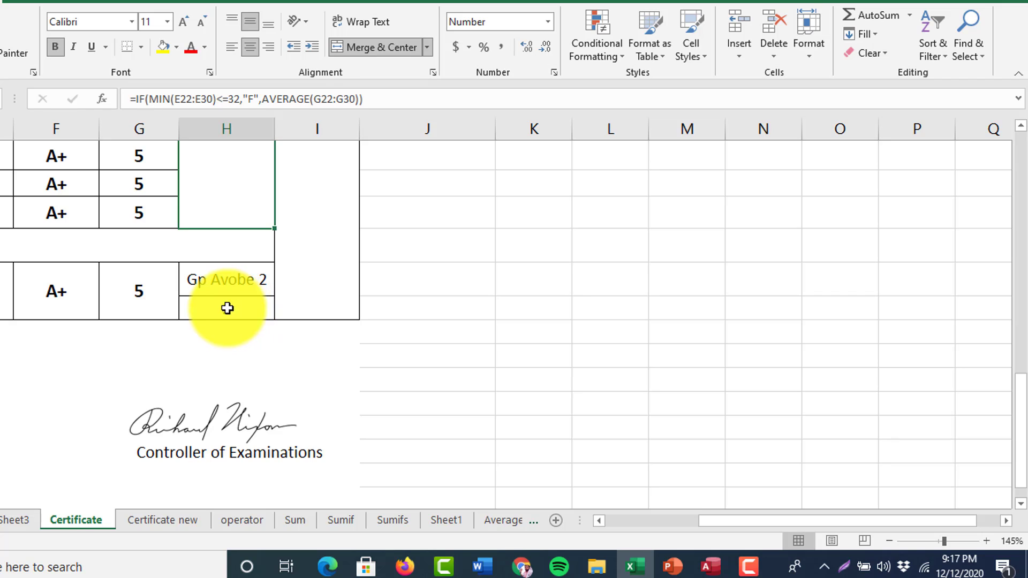
scroll(227, 308, "up", 4)
double_click(324, 386)
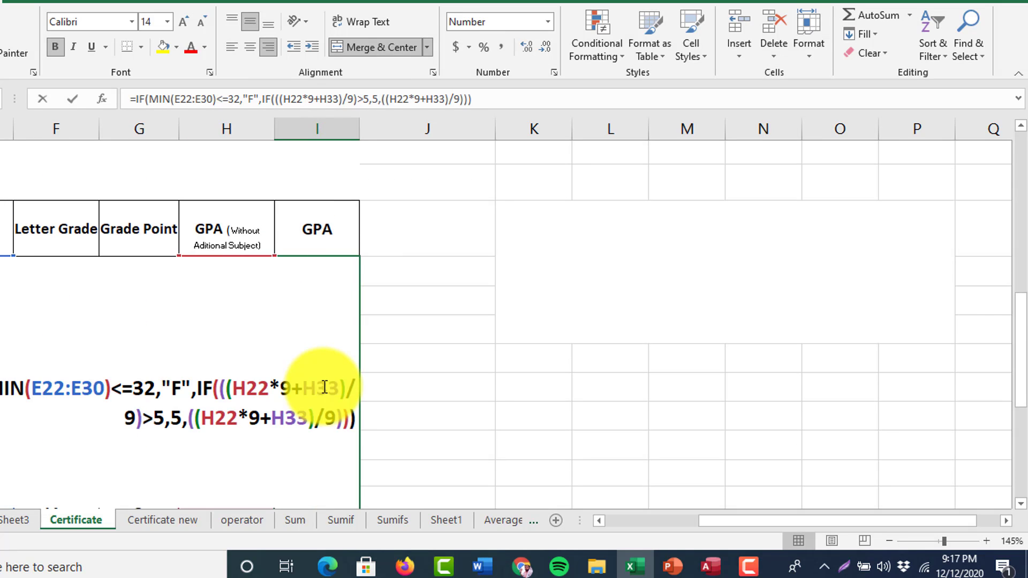
left_click_drag(355, 99, 283, 99)
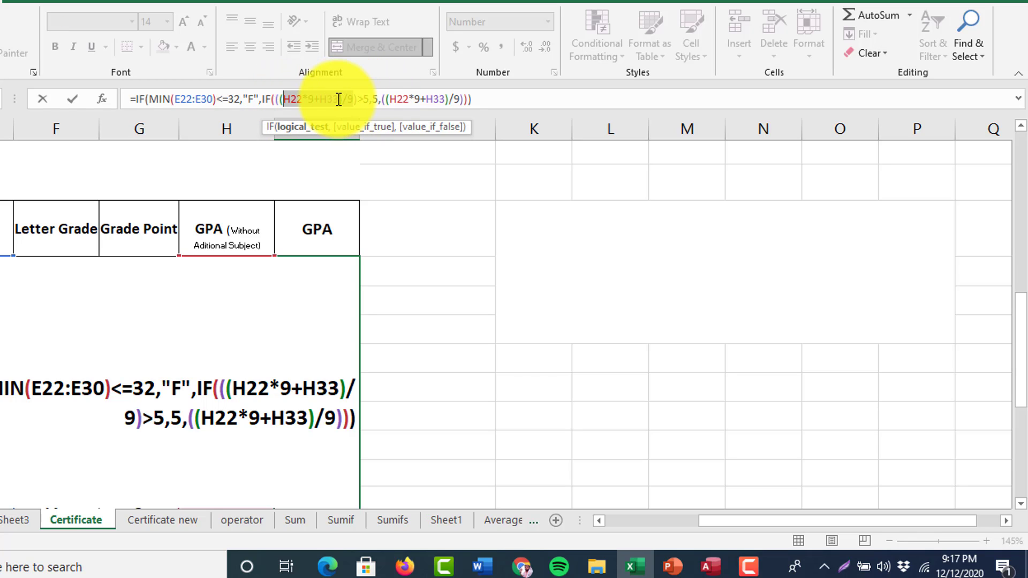
left_click(379, 99)
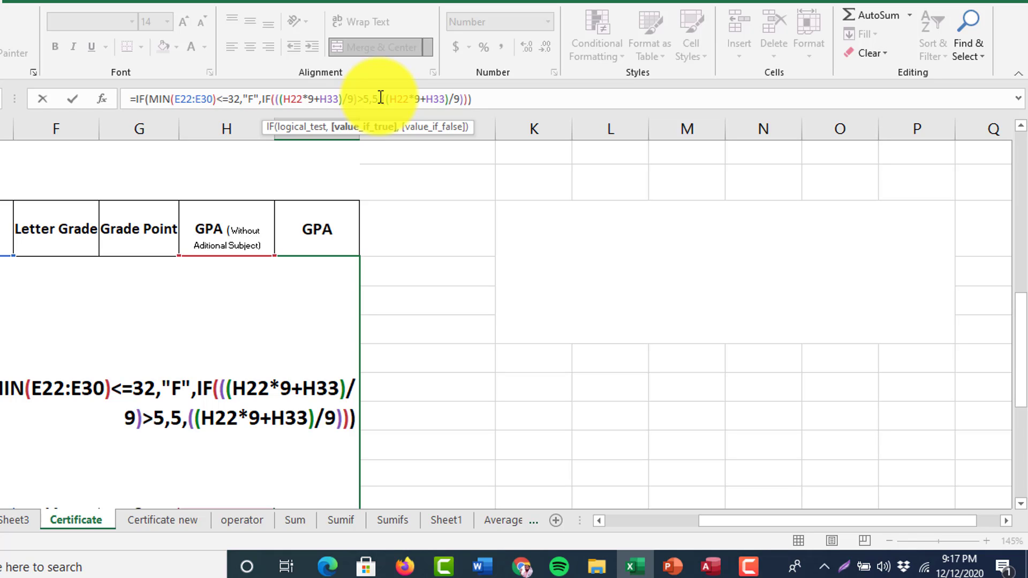
left_click(488, 99)
key("Return")
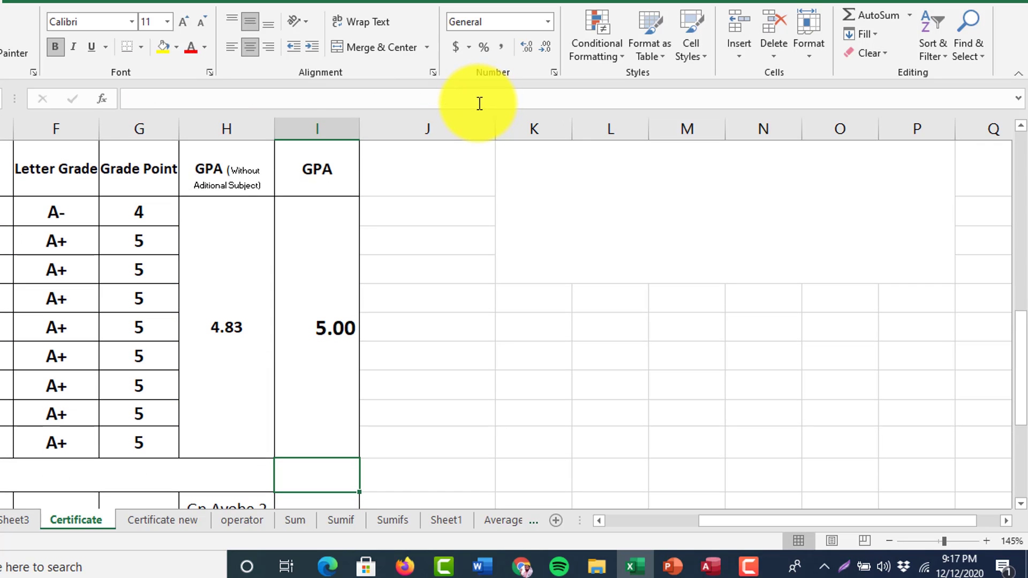
Step: Center the final GPA value horizontally in its merged cell in column I
left_click(332, 327)
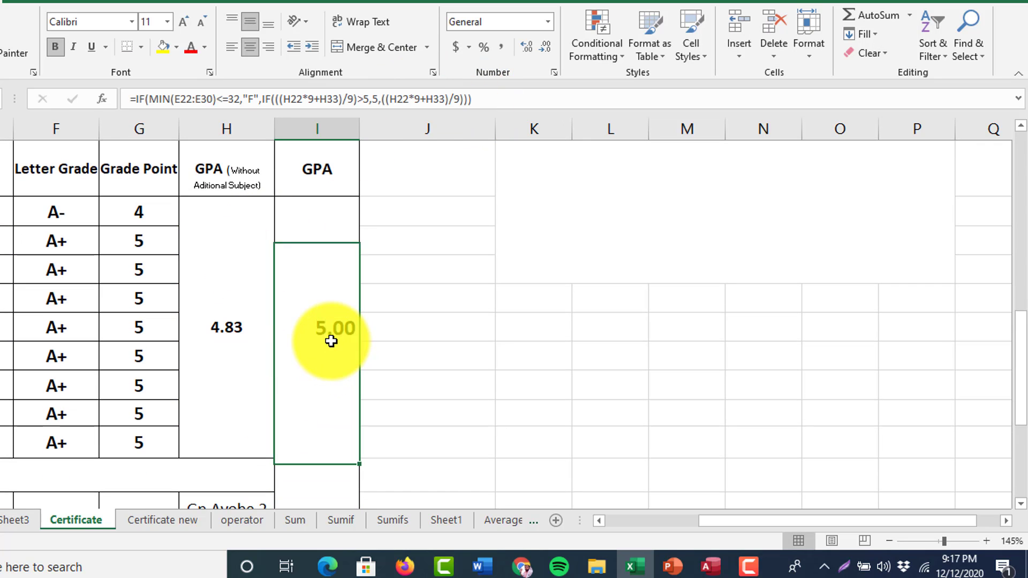
left_click(248, 46)
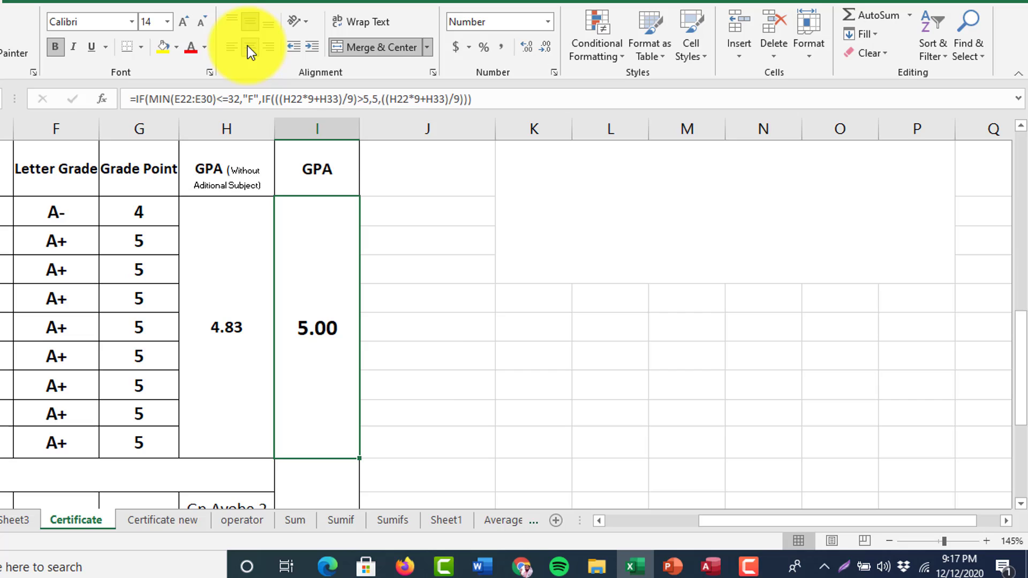
Step: Examine the IF formula under Gp Avobe 2 and the MIN/AVERAGE formula for the GPA without the additional subject
left_click(448, 356)
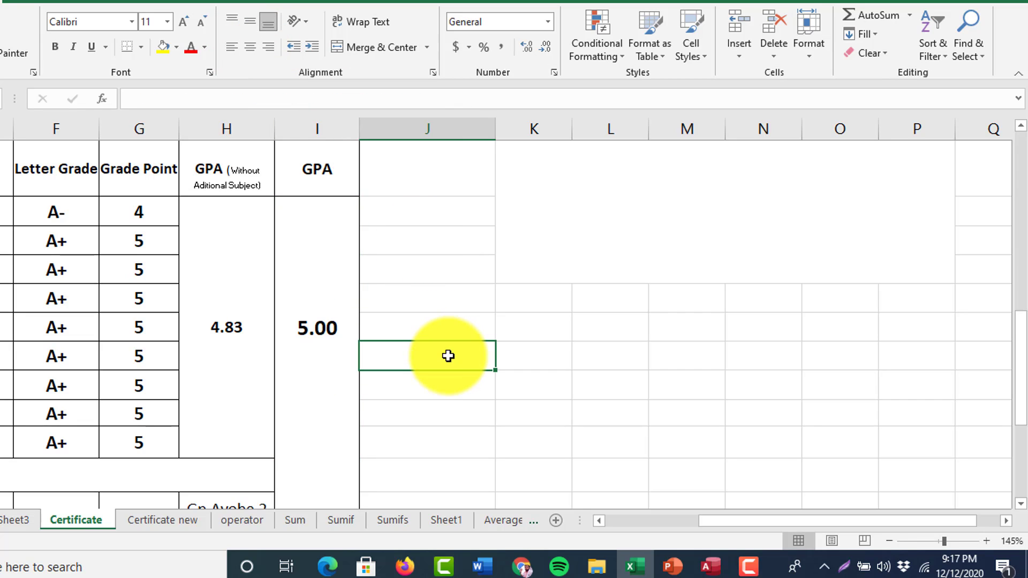
scroll(448, 355, "down", 2)
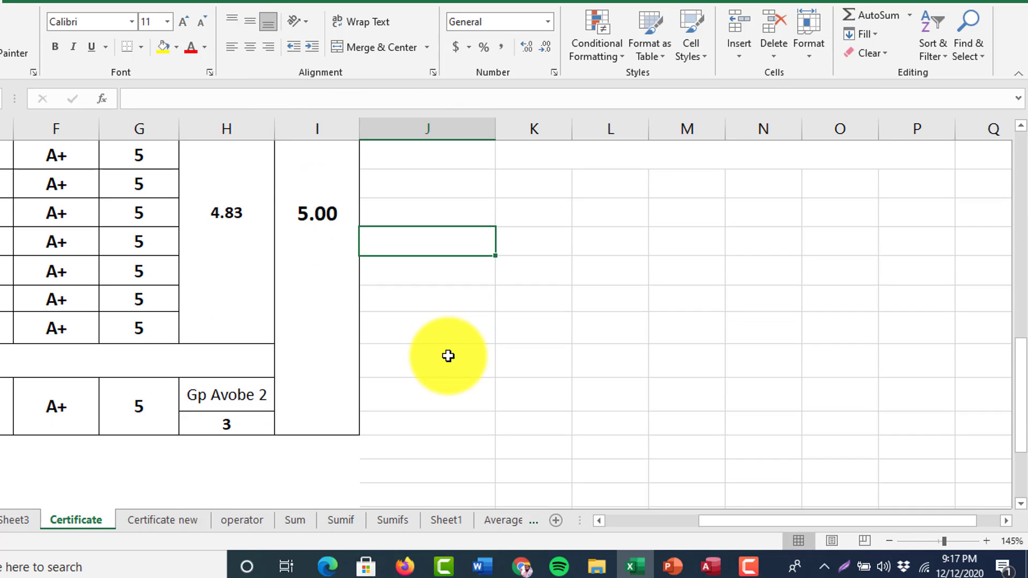
left_click(234, 424)
double_click(235, 425)
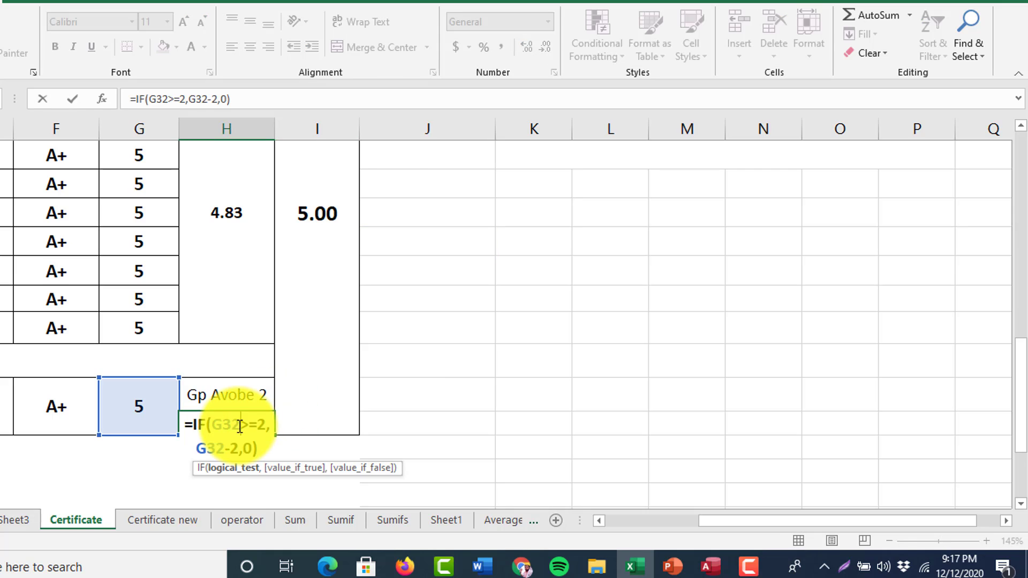
left_click(412, 419)
double_click(232, 214)
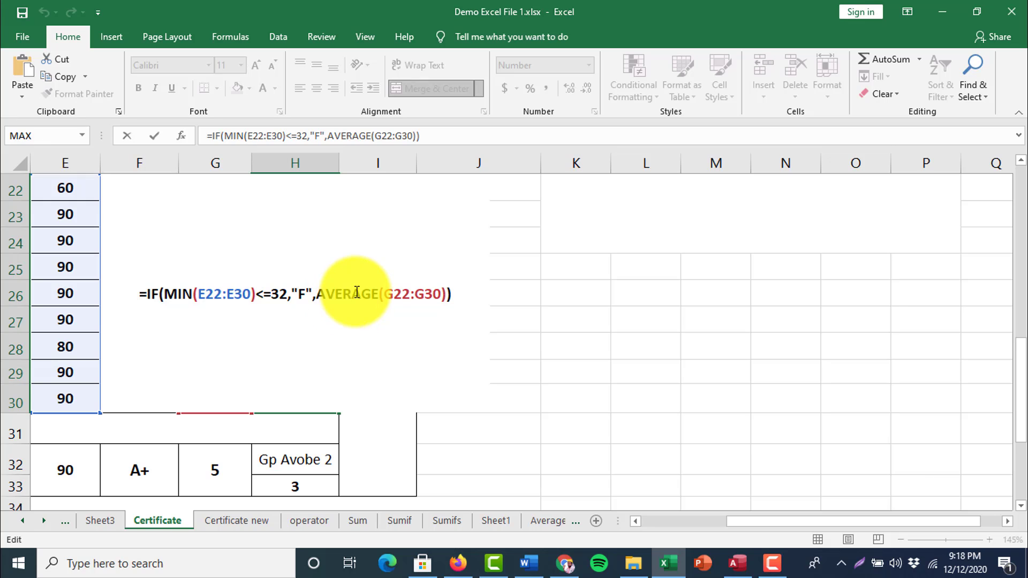
key("Return")
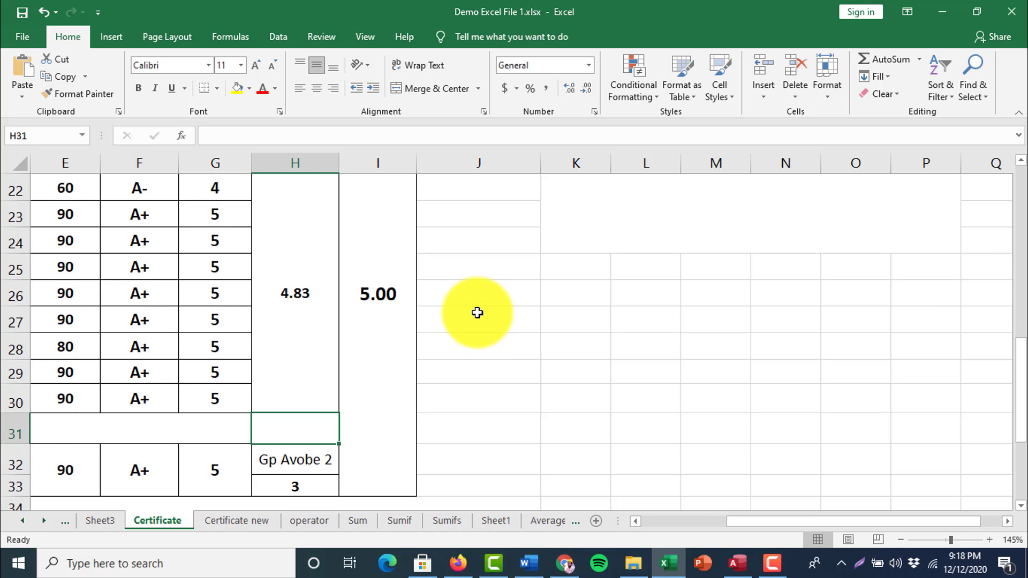
Step: Enlarge the GPA without the additional subject to font size 18 and the final GPA to font size 20
scroll(491, 316, "down", 1, "ctrl")
scroll(612, 437, "down", 1)
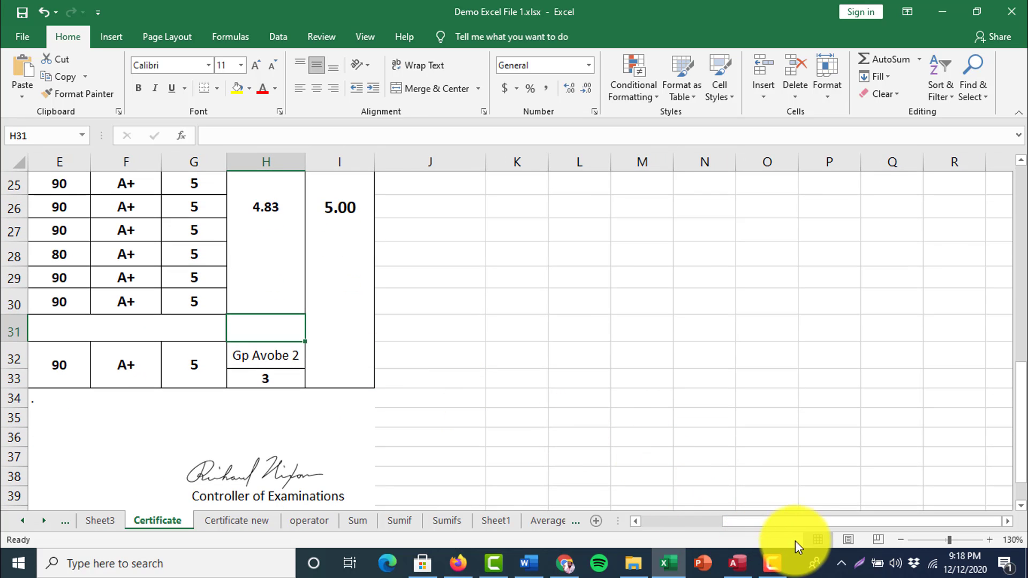
left_click_drag(765, 523, 656, 507)
scroll(517, 343, "down", 2, "ctrl")
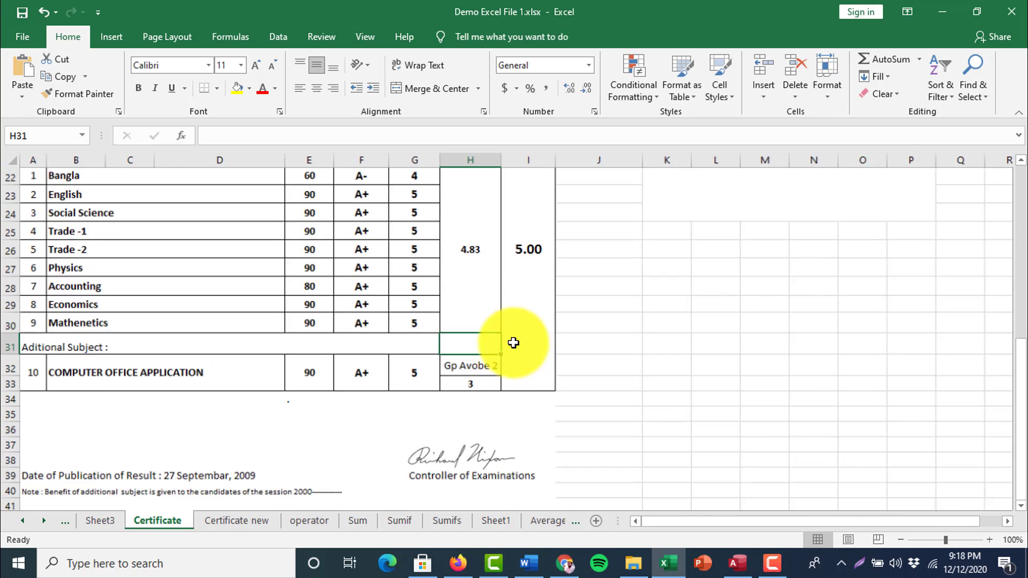
scroll(512, 343, "up", 7)
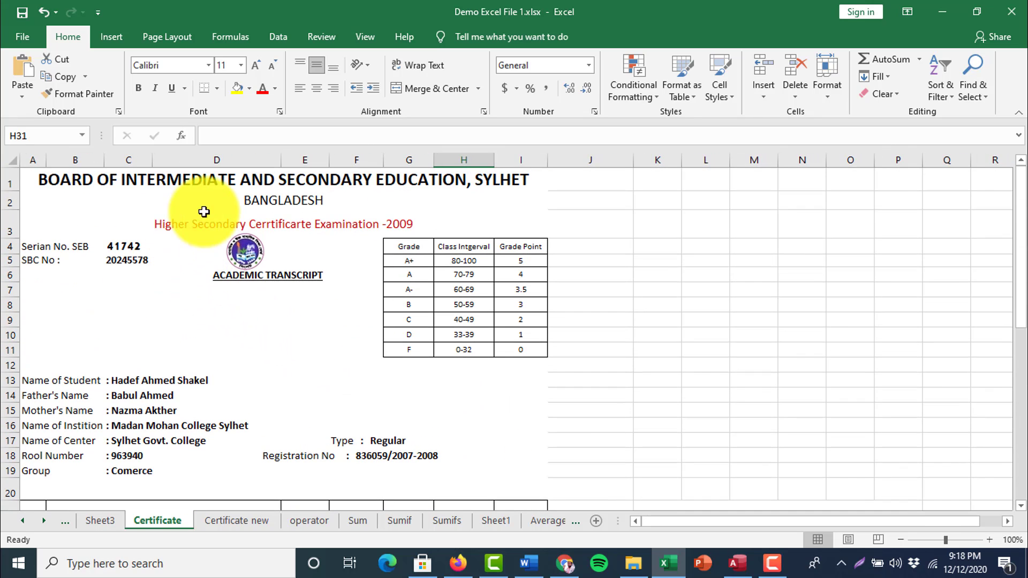
scroll(360, 275, "down", 6)
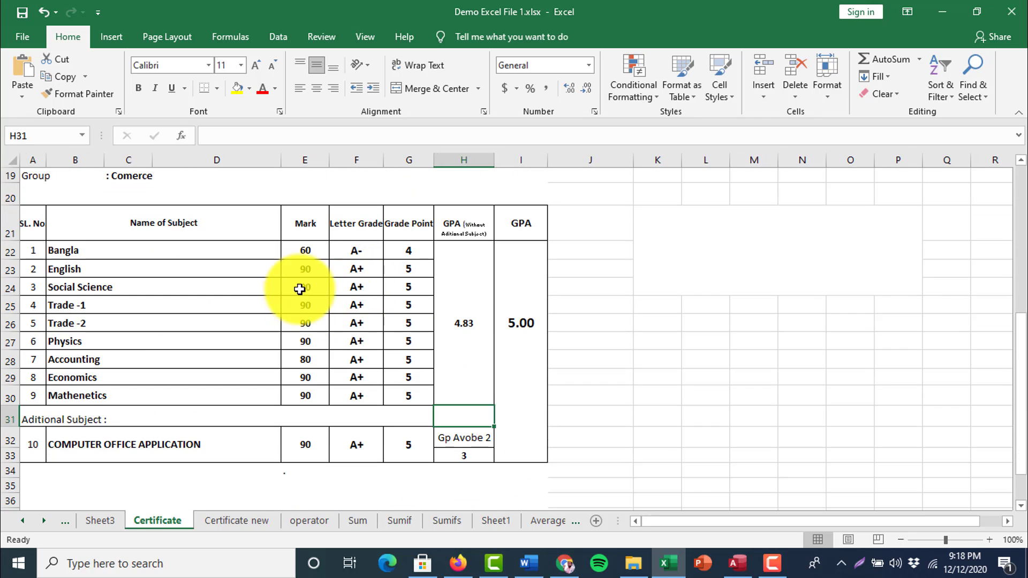
left_click(471, 327)
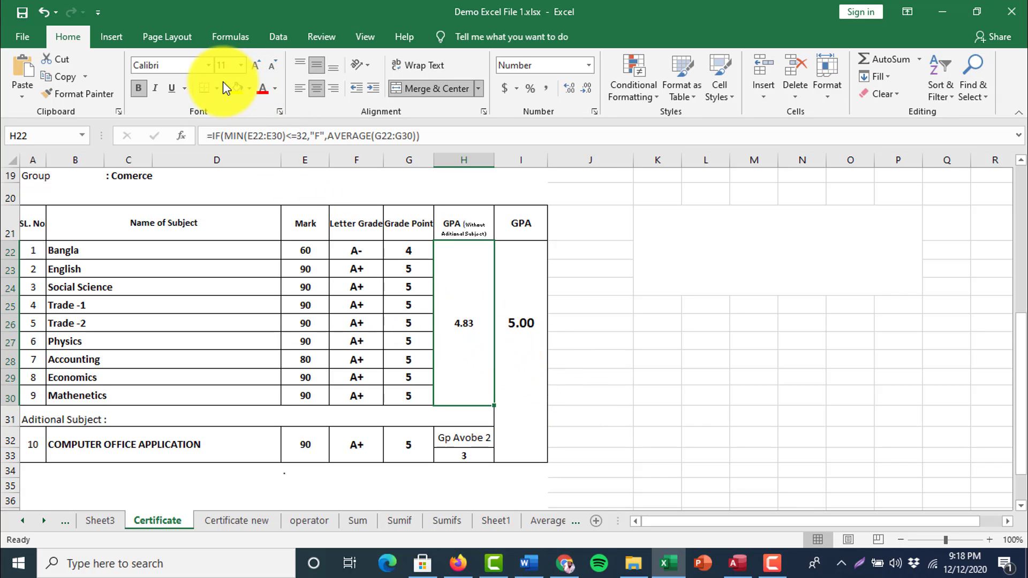
left_click(257, 68)
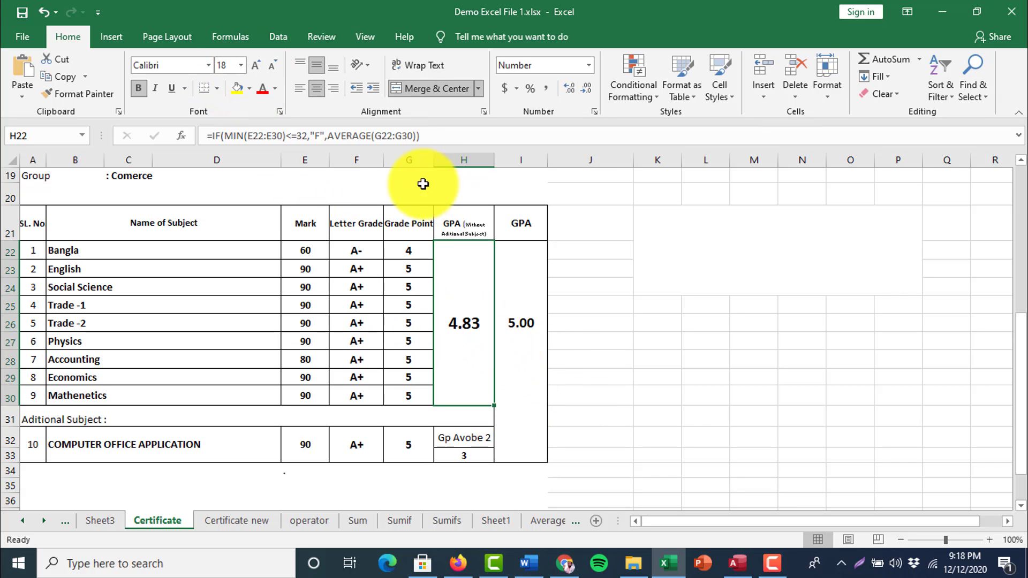
left_click(517, 328)
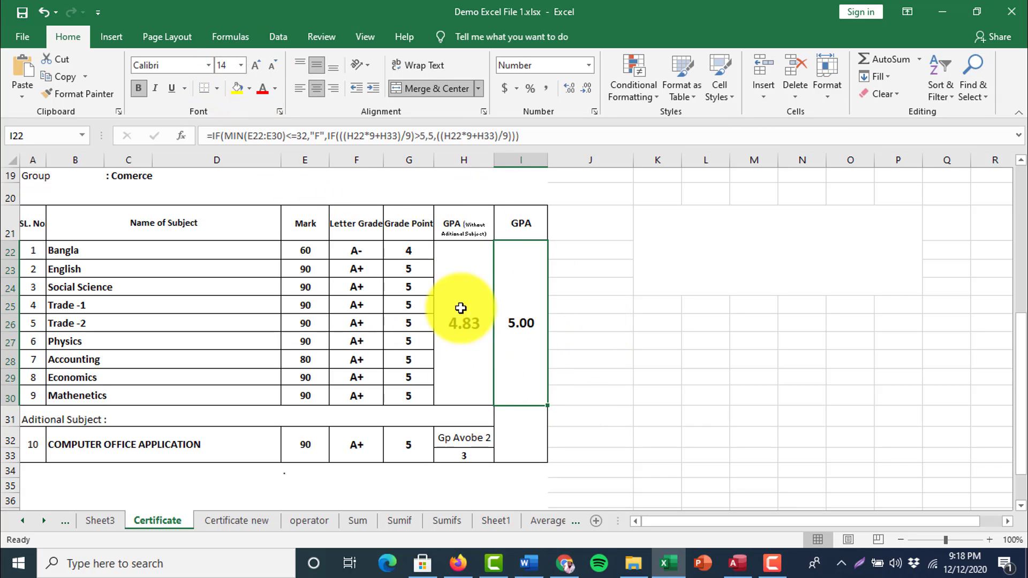
left_click(255, 66)
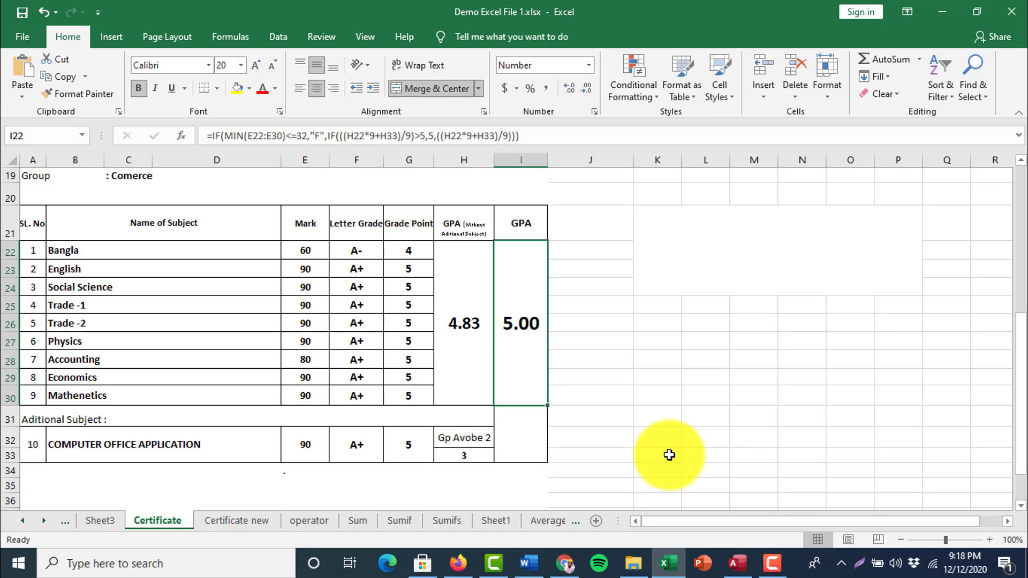
left_click(772, 562)
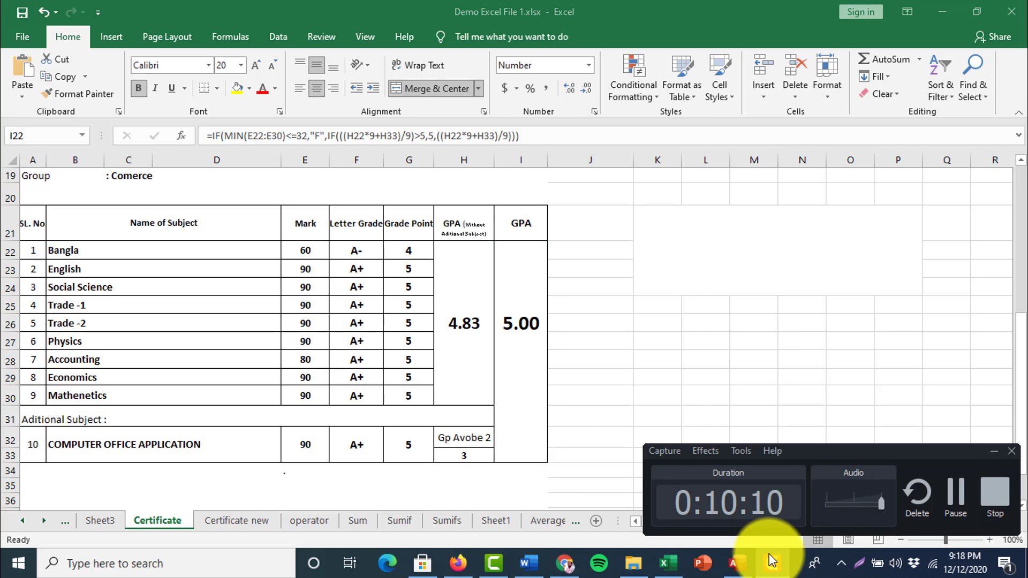